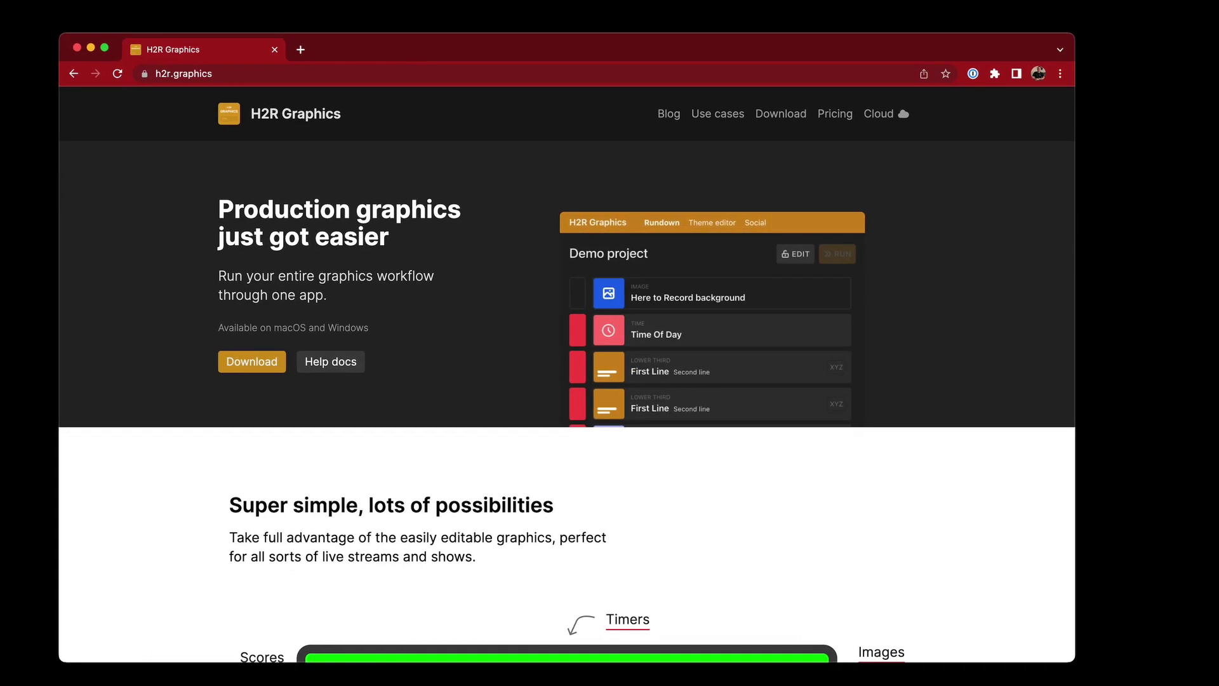
Open the Social Stream GitHub readme in a new Chrome tab, then go back to the H2R Graphics tab
click(995, 75)
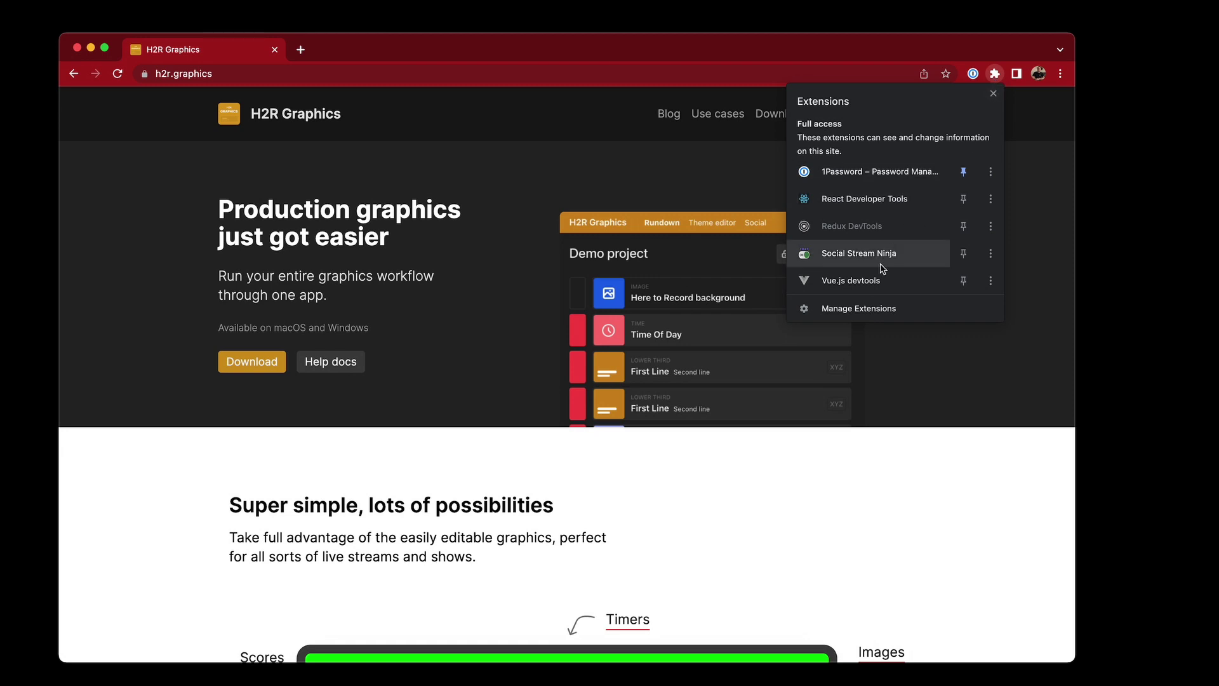
key(super+t)
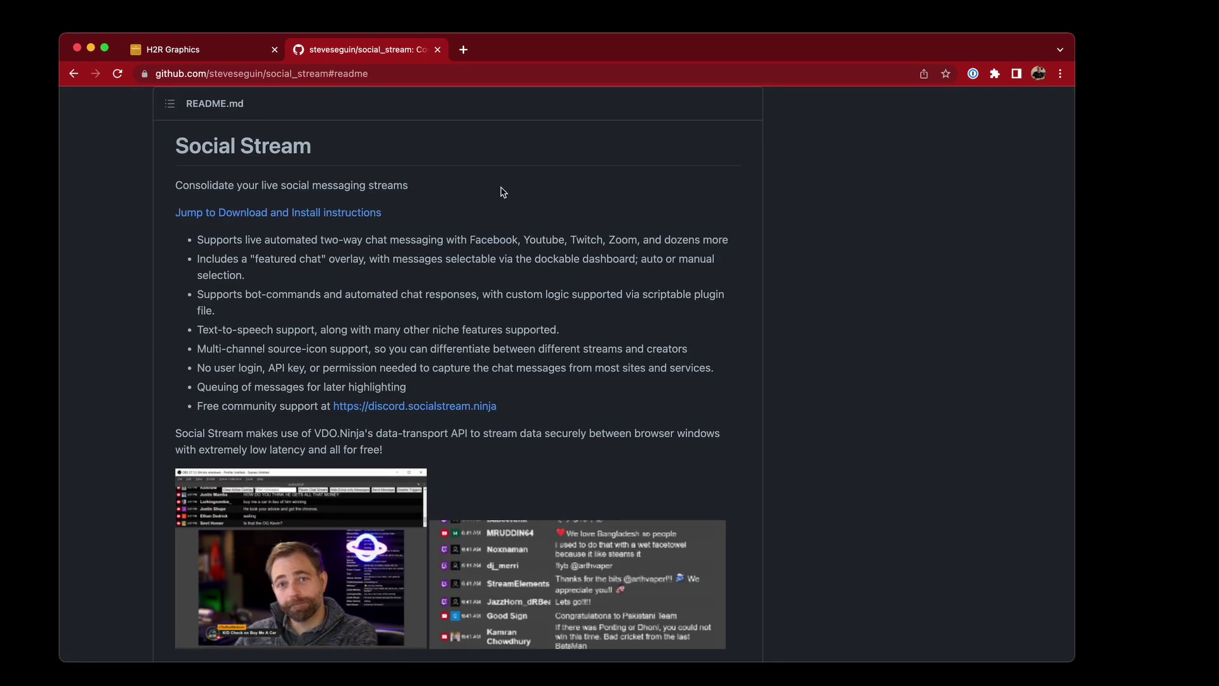
click(237, 52)
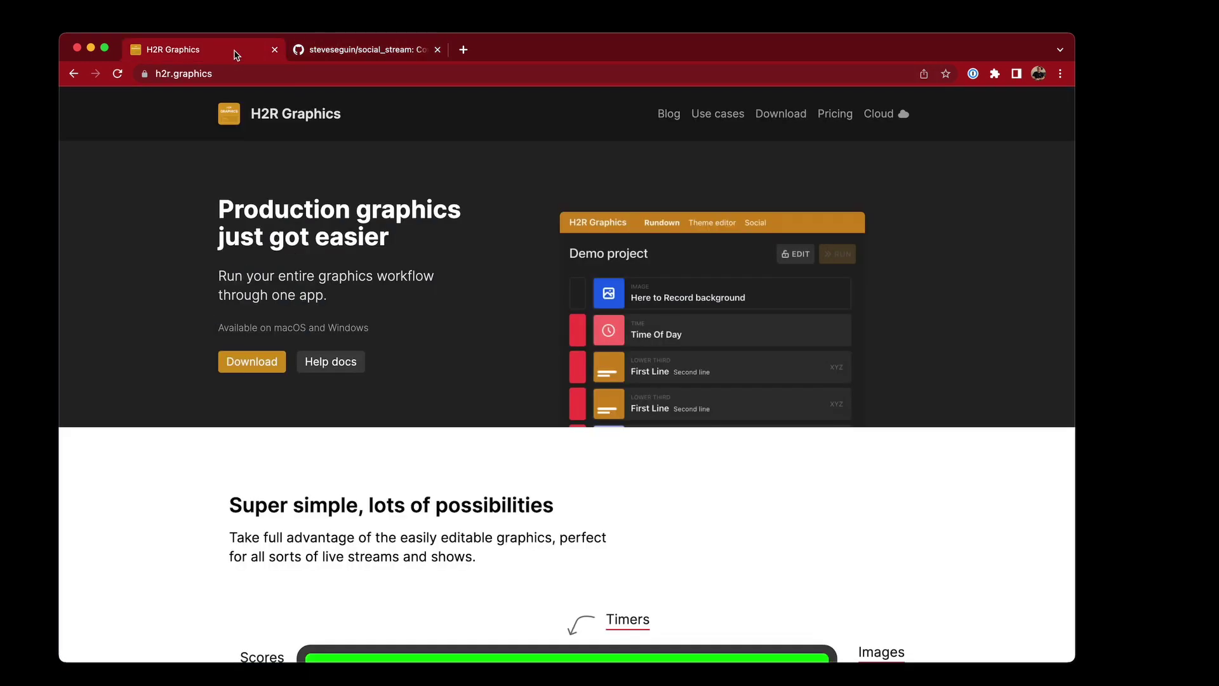
Open Social Stream Ninja's dockable streaming-chat dashboard in its own tab
click(996, 74)
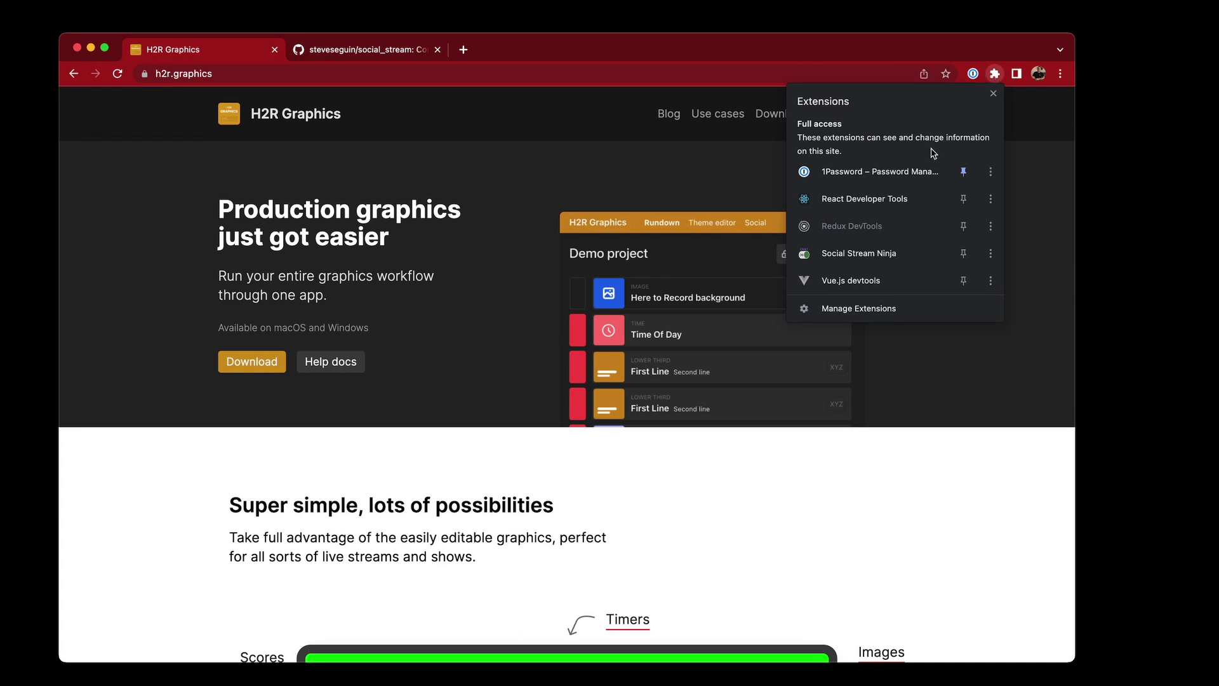
click(884, 256)
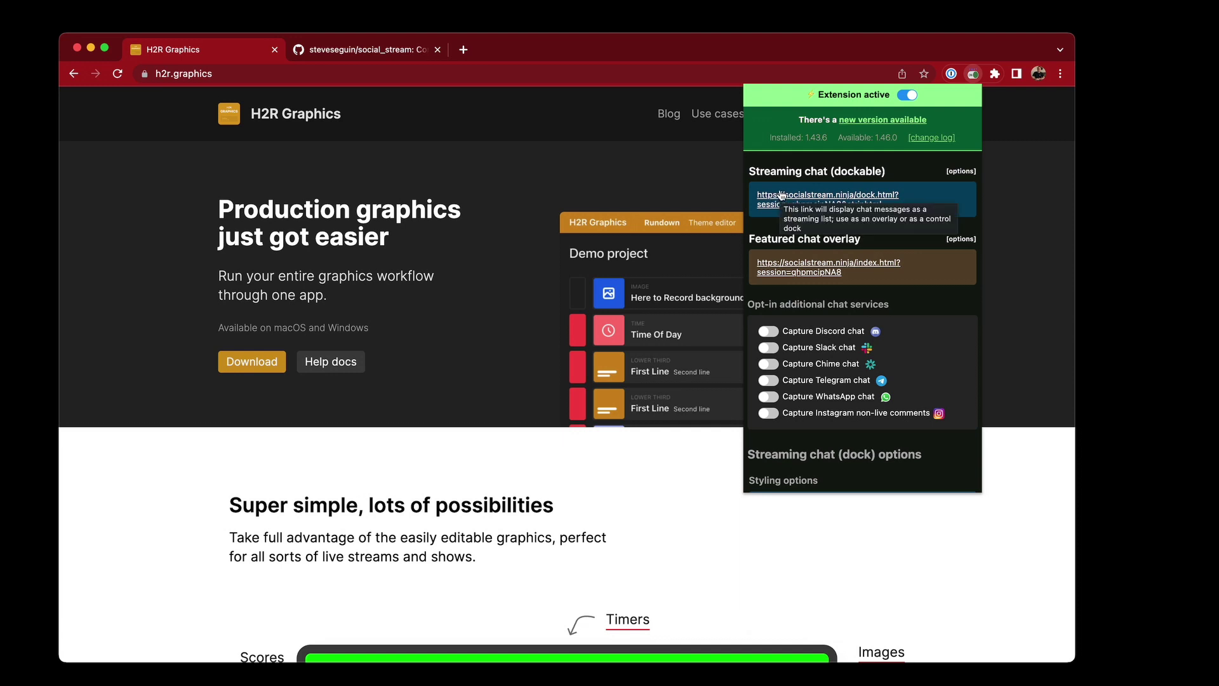
mouse_move(763, 170)
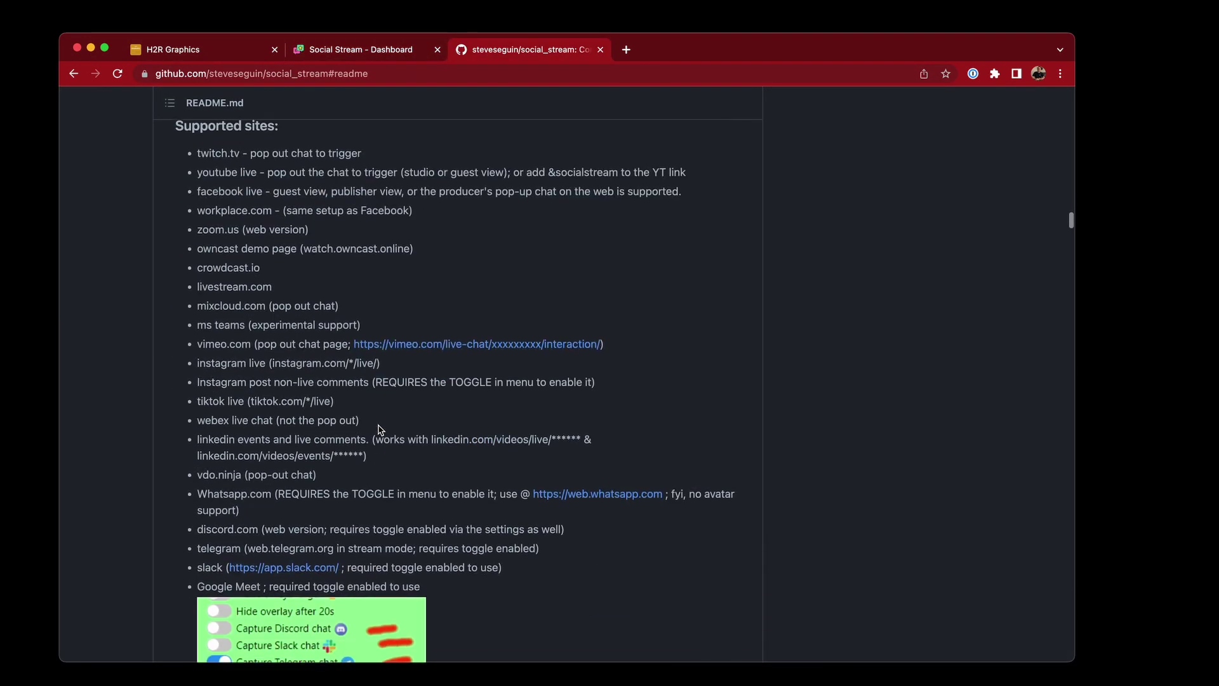
Review the Supported sites list on GitHub, highlighting the Facebook Live entry
scroll(379, 430, up, 2)
drag(196, 186, 259, 207)
triple_click(258, 227)
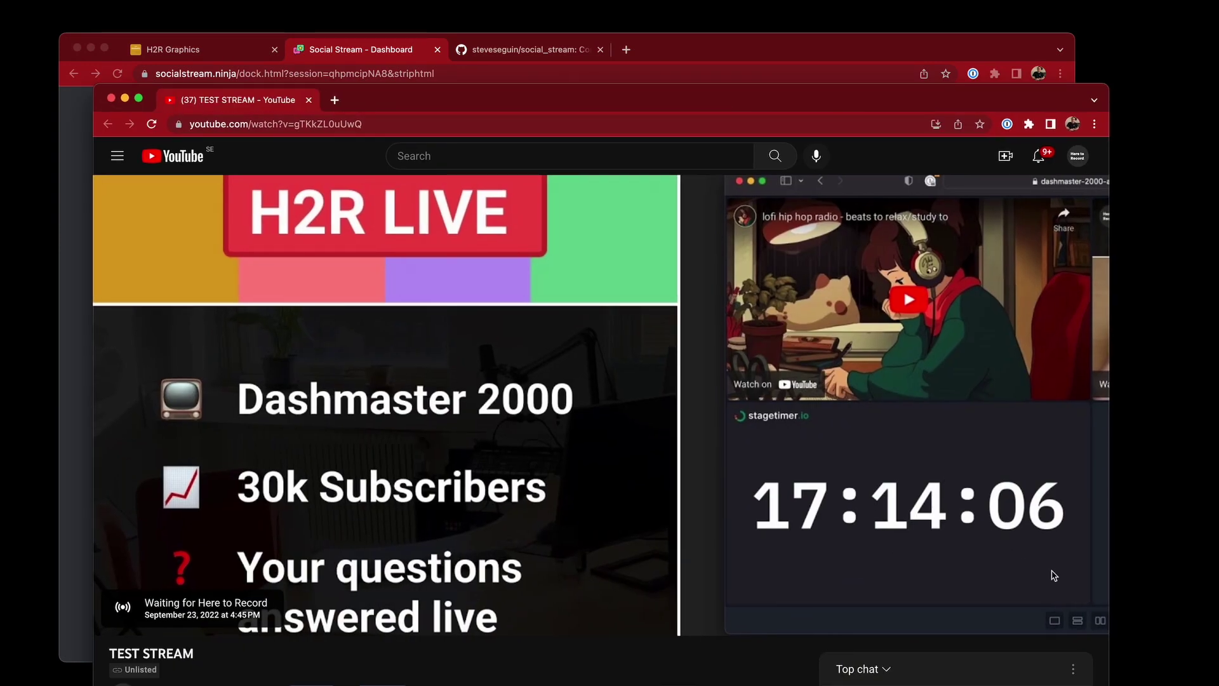
Pop the YouTube test stream's live chat into its own window and send 'Hey!'
scroll(602, 648, down, 4)
scroll(602, 648, down, 1)
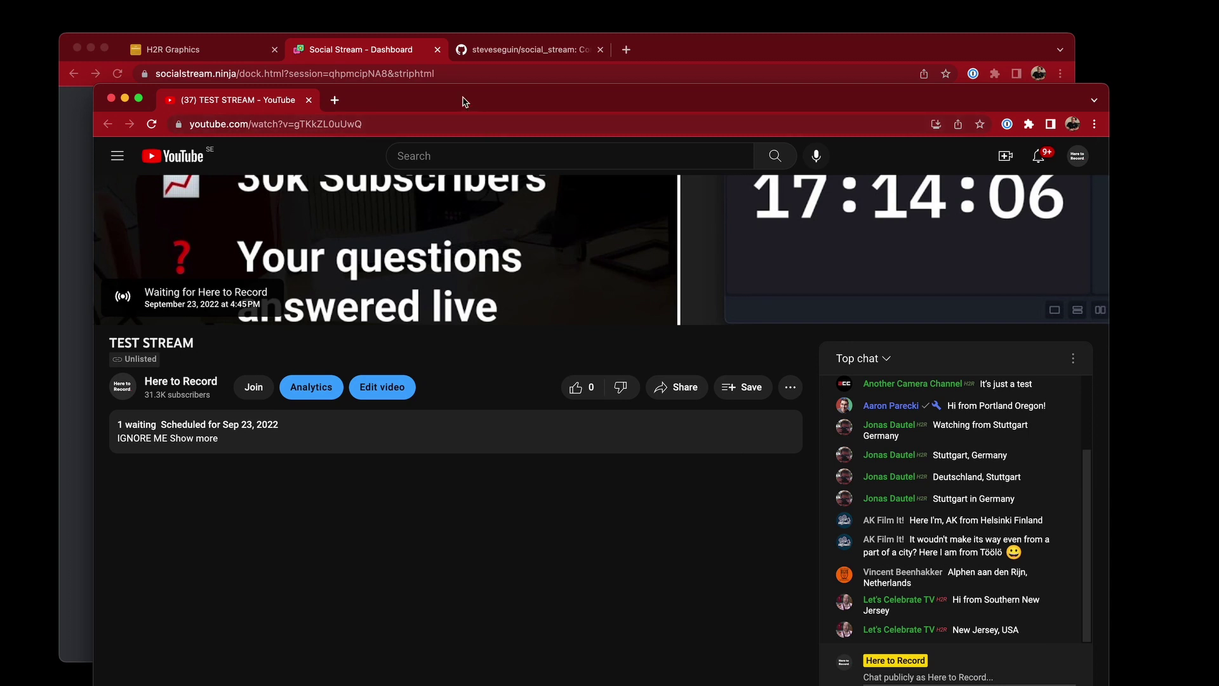
drag(462, 101, 563, 158)
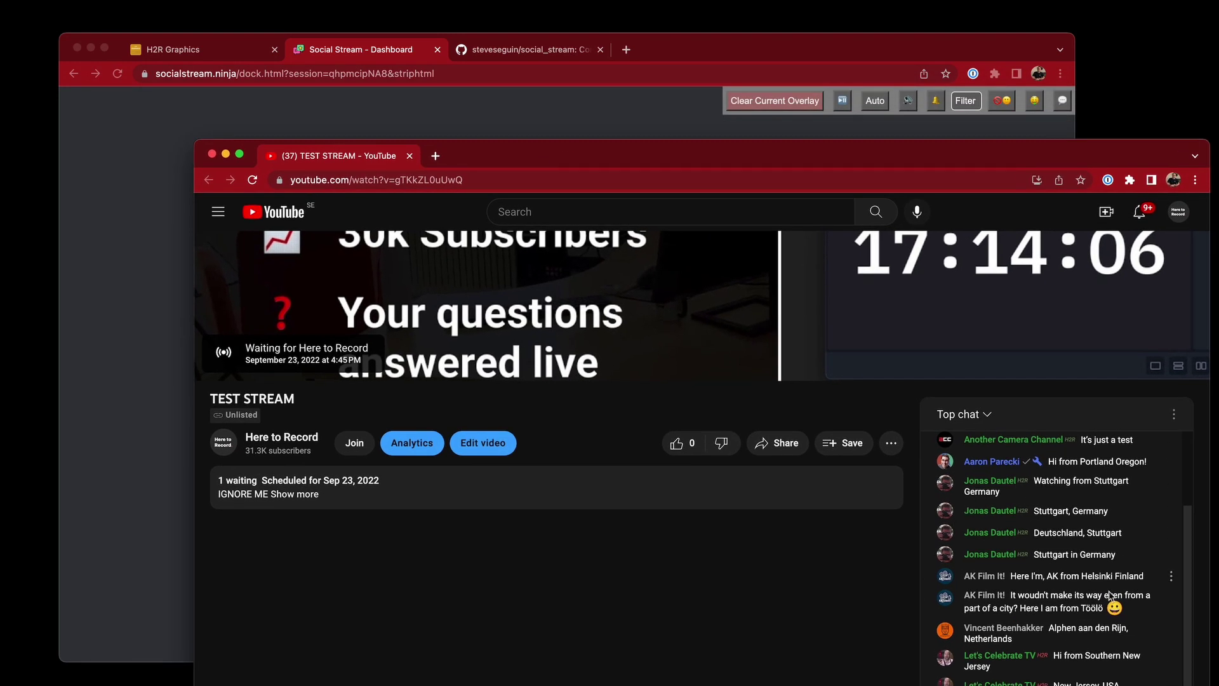
click(1174, 414)
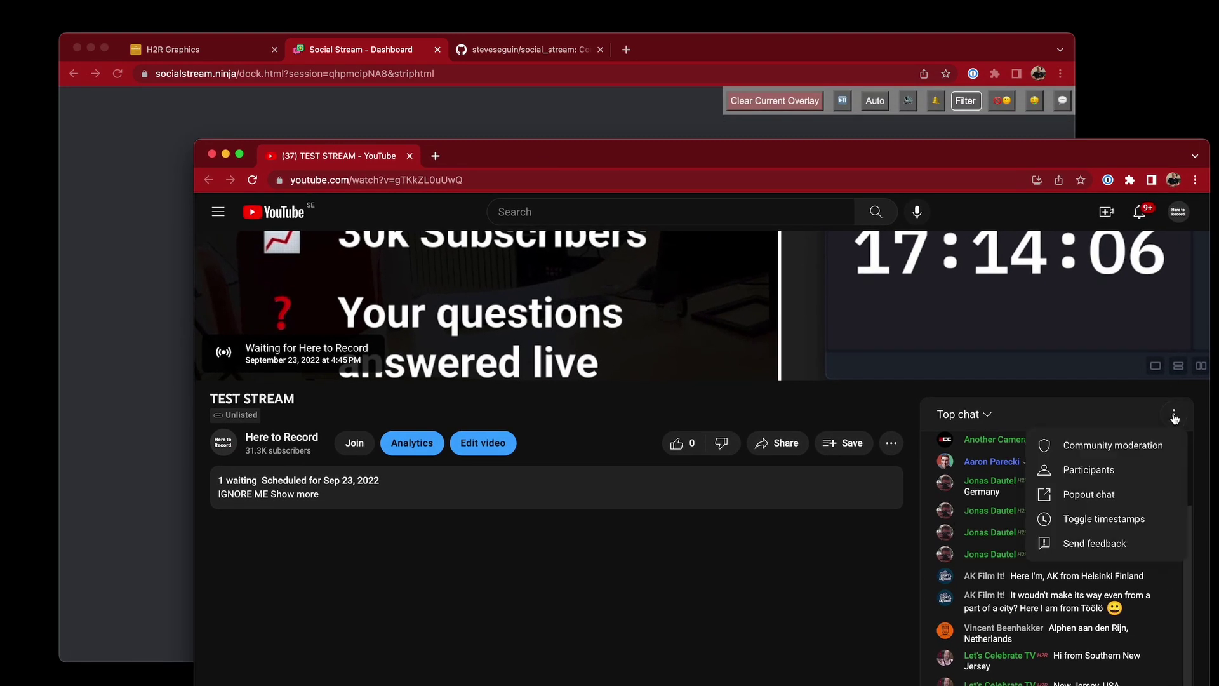
click(1116, 499)
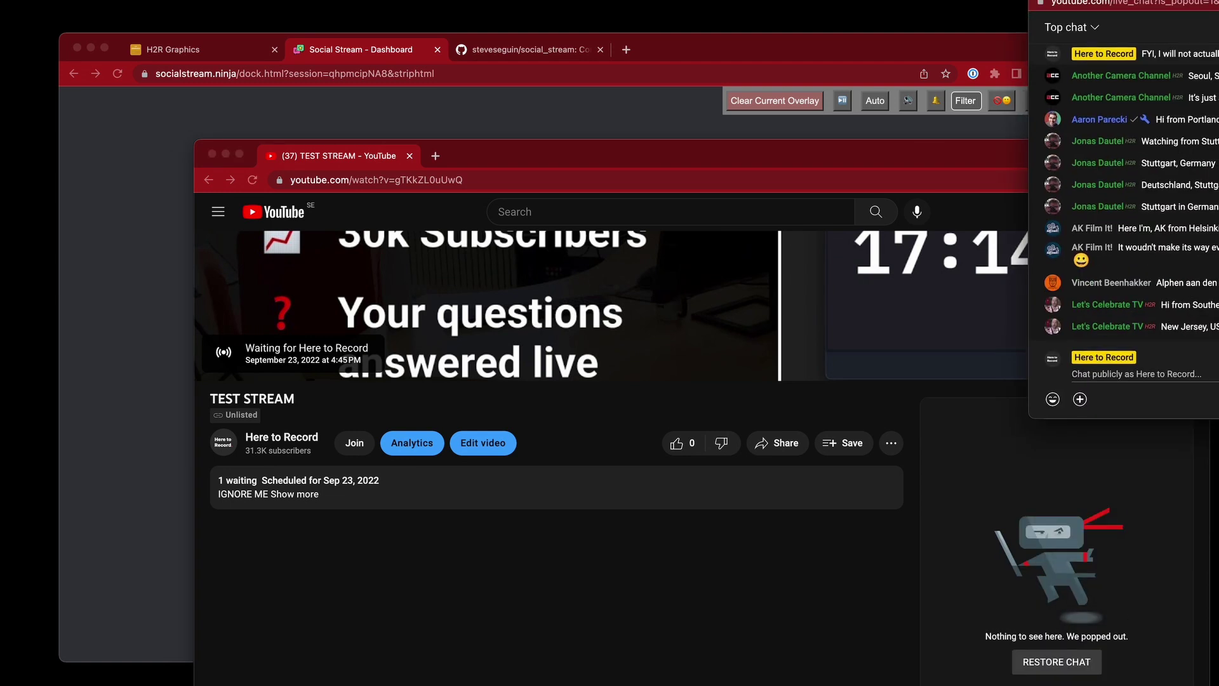
drag(787, 141, 749, 149)
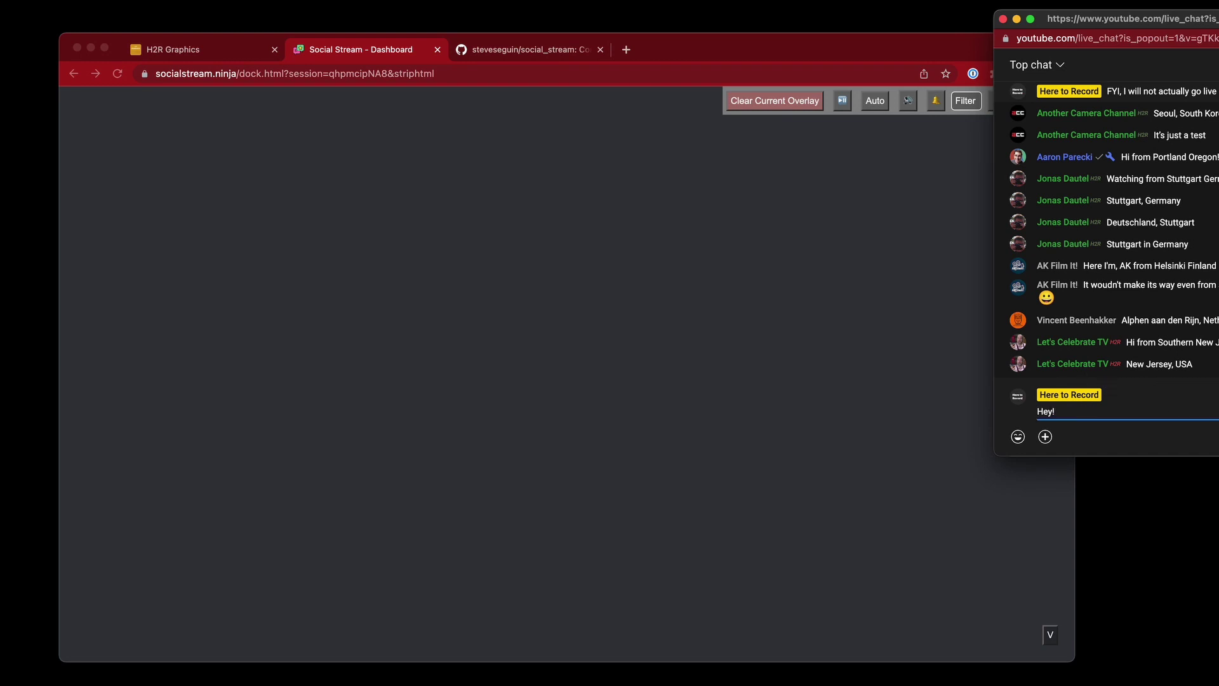
key(Return)
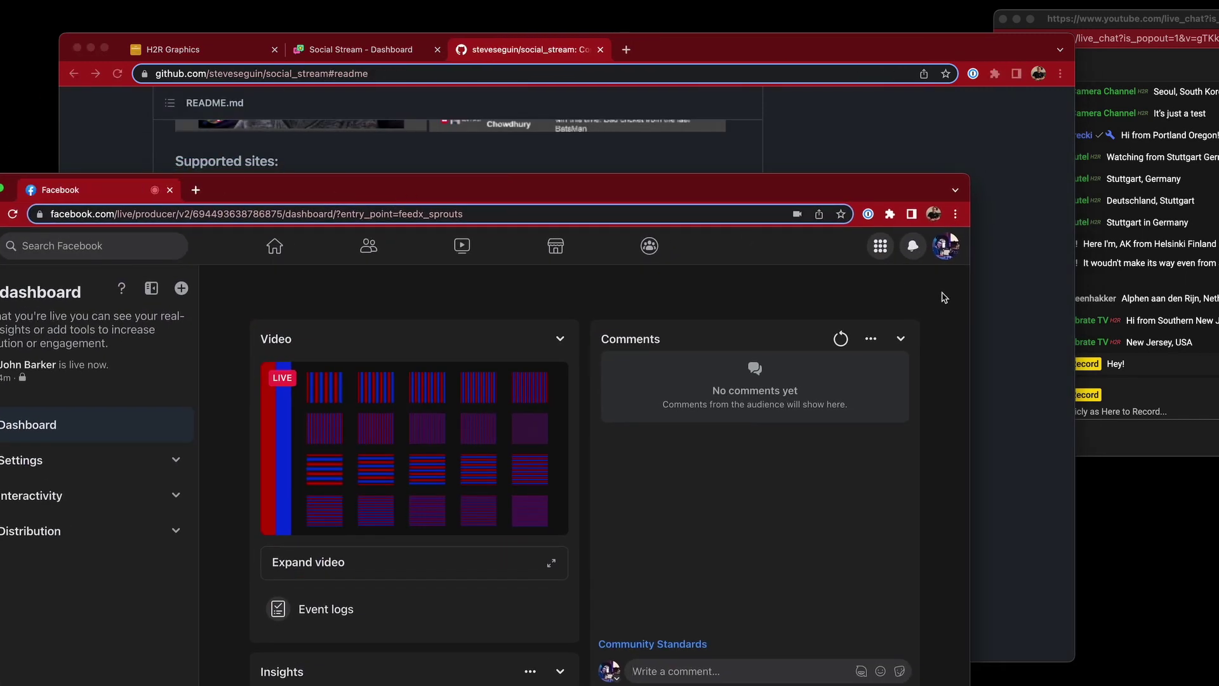
Open Facebook Live Producer's comments in a new tab, detach it and shrink it to a small window
click(870, 339)
click(785, 448)
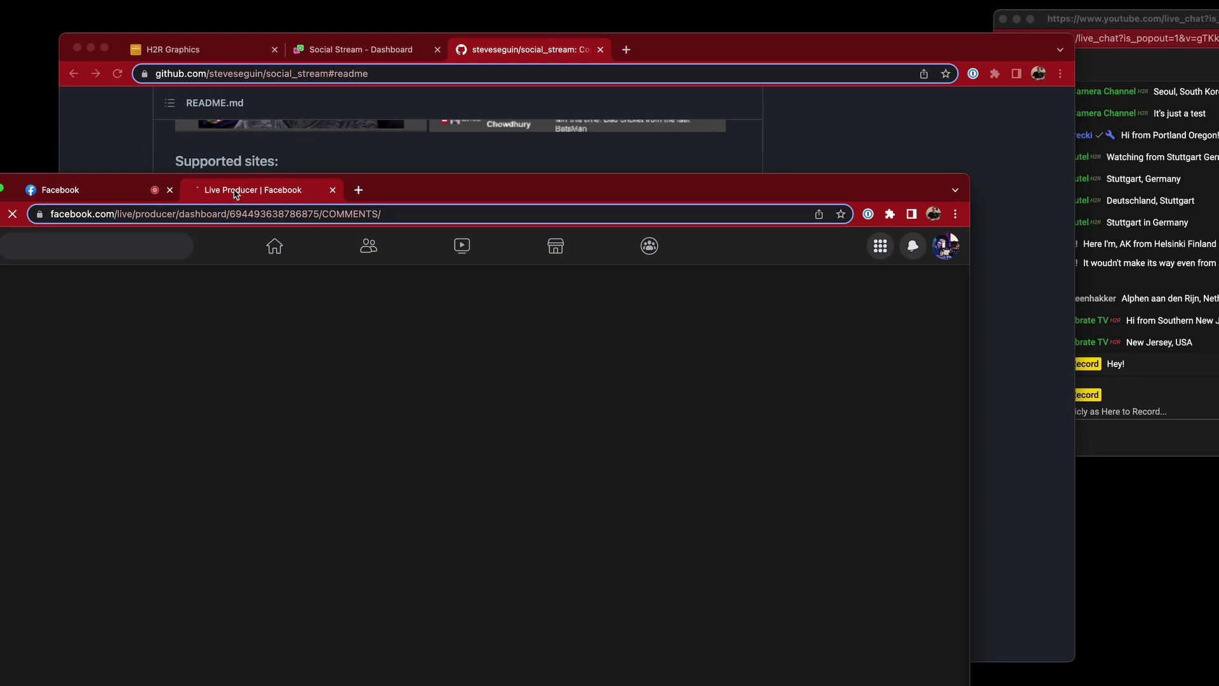
drag(235, 191, 547, 3)
drag(315, 1, 969, 71)
drag(1047, 76, 1129, 308)
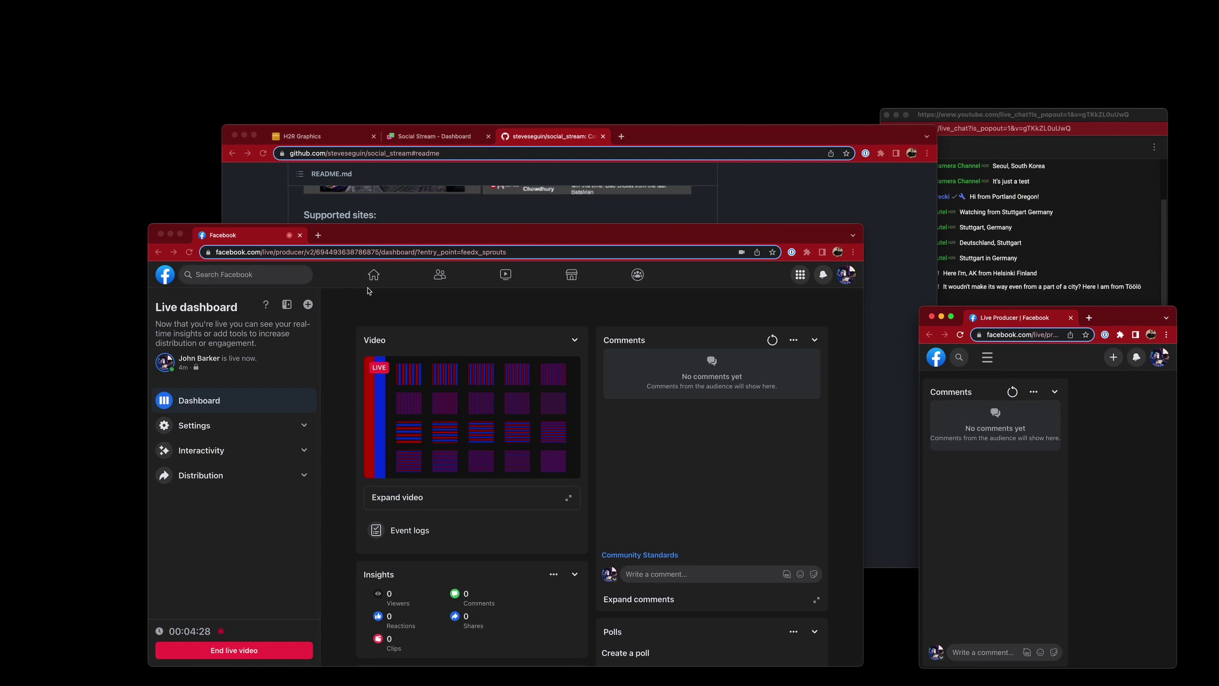
drag(252, 245, 1210, 285)
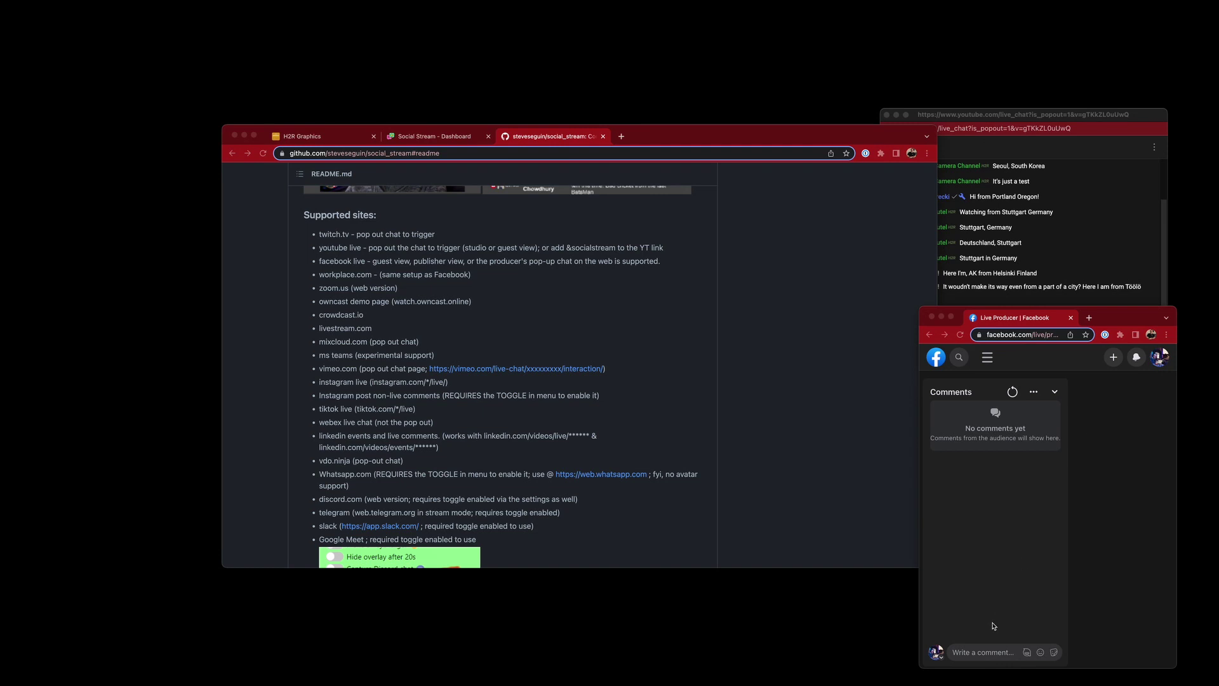
Post the comment 'Hello!' and return to the Social Stream dashboard tab
click(974, 651)
text(Hel)
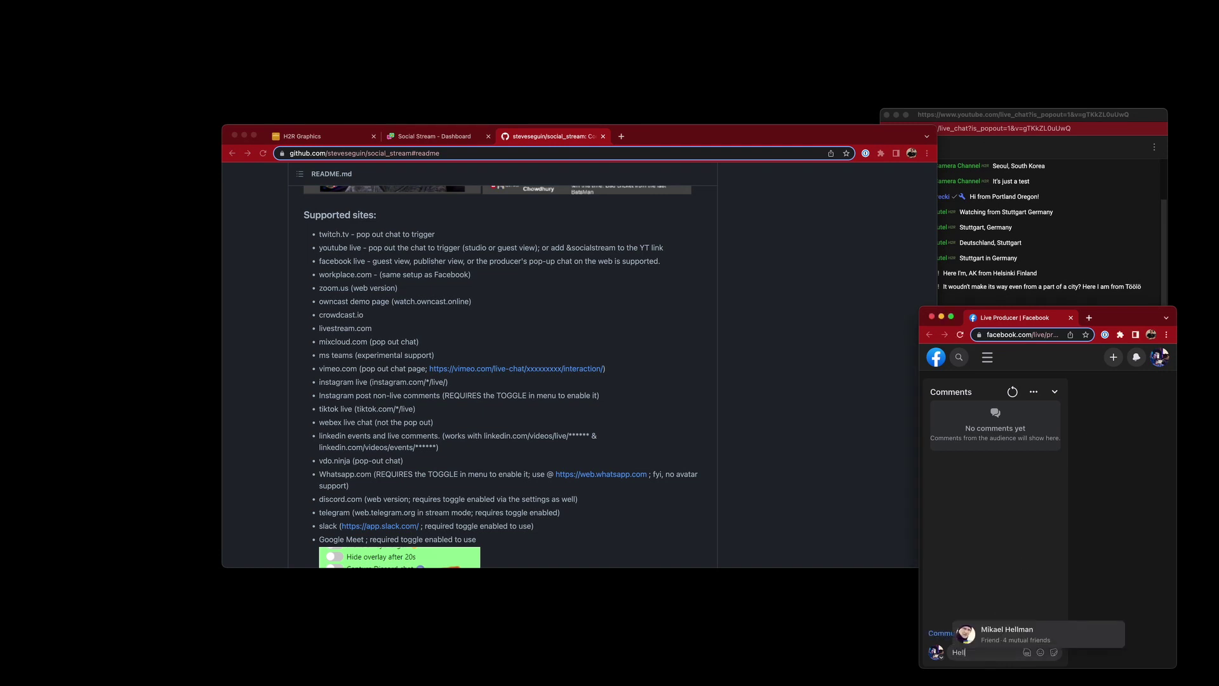
text(lo!)
key(Return)
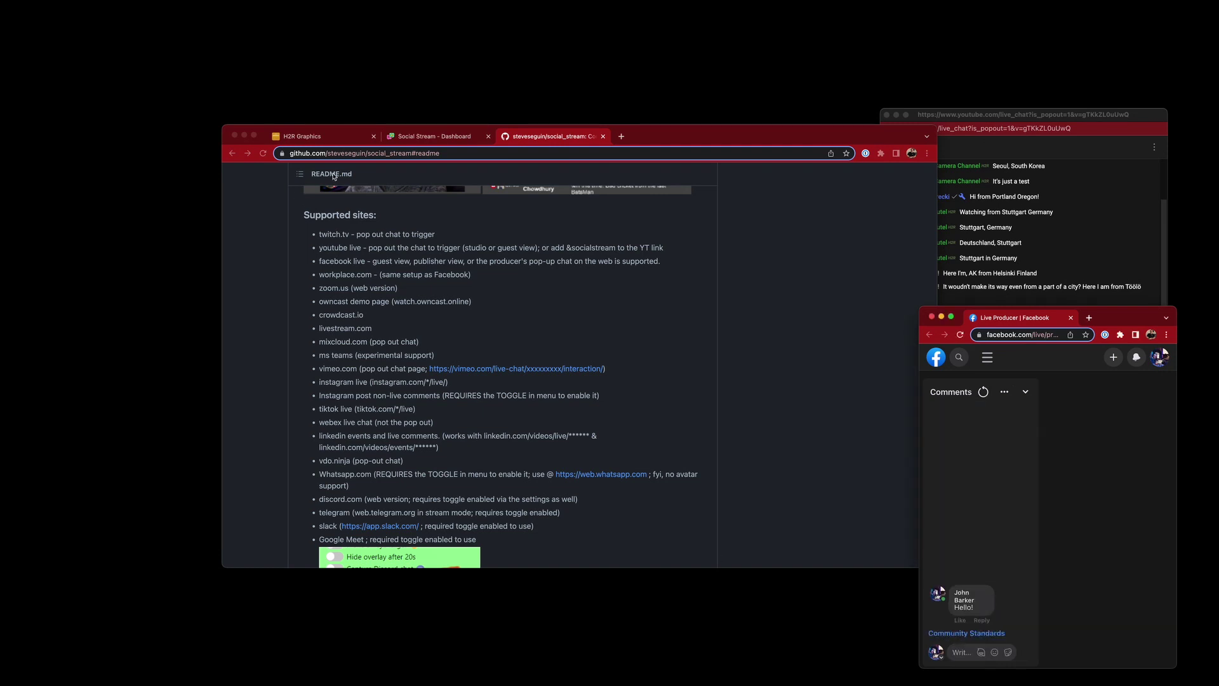
click(438, 136)
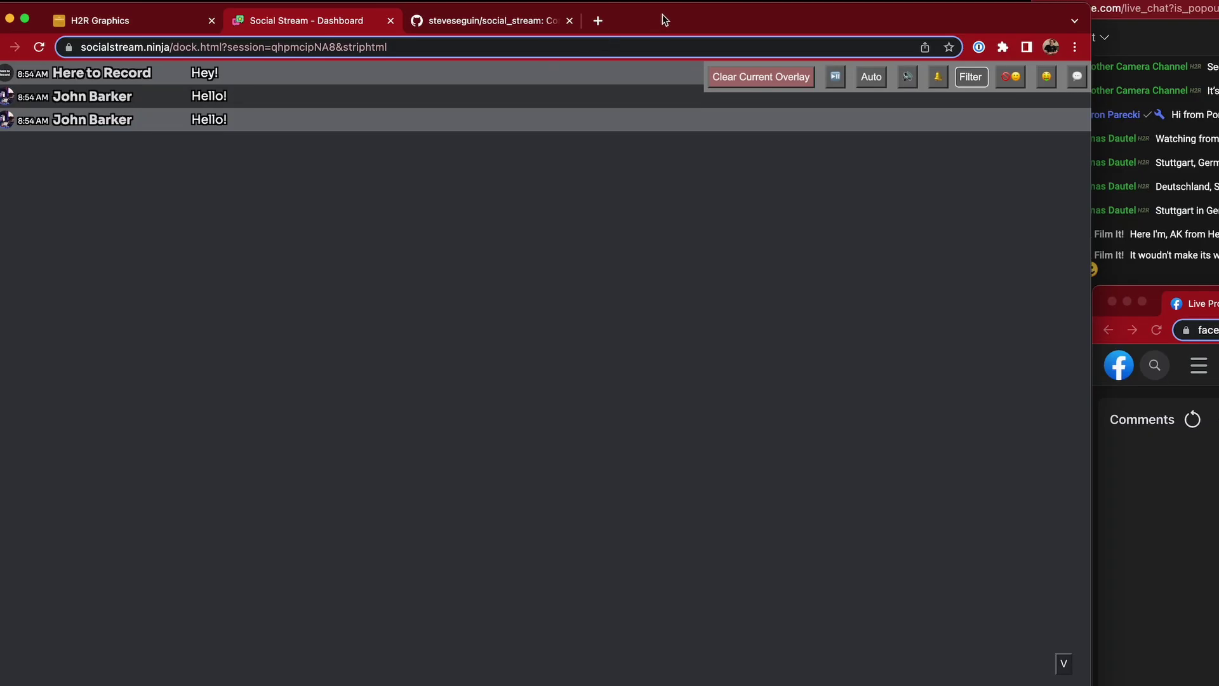
Add an HTTP Listener data source to the H2R Graphics project
drag(663, 19, 1218, 317)
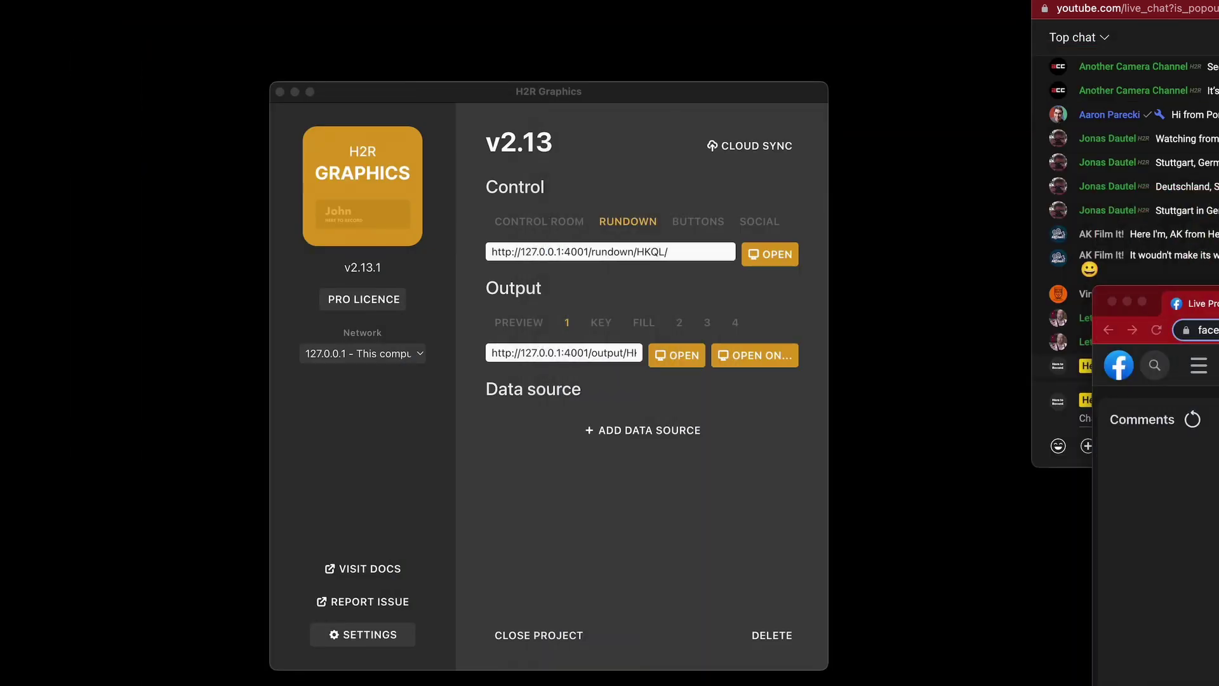
click(690, 472)
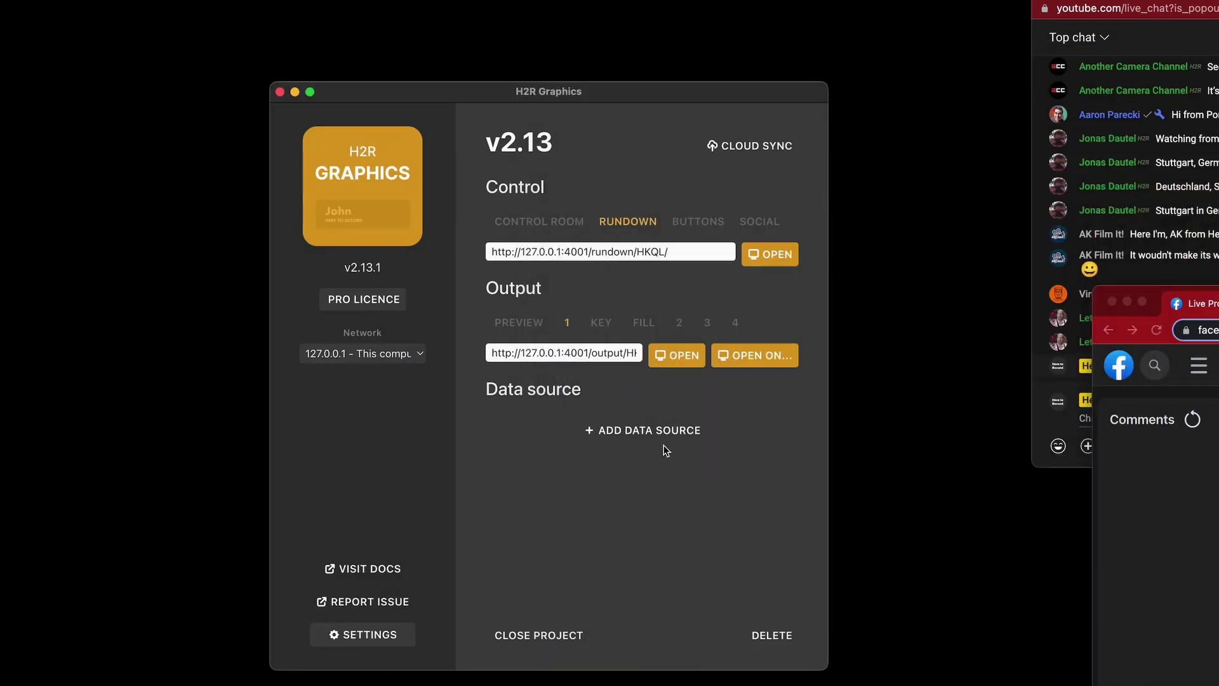
click(637, 433)
click(545, 442)
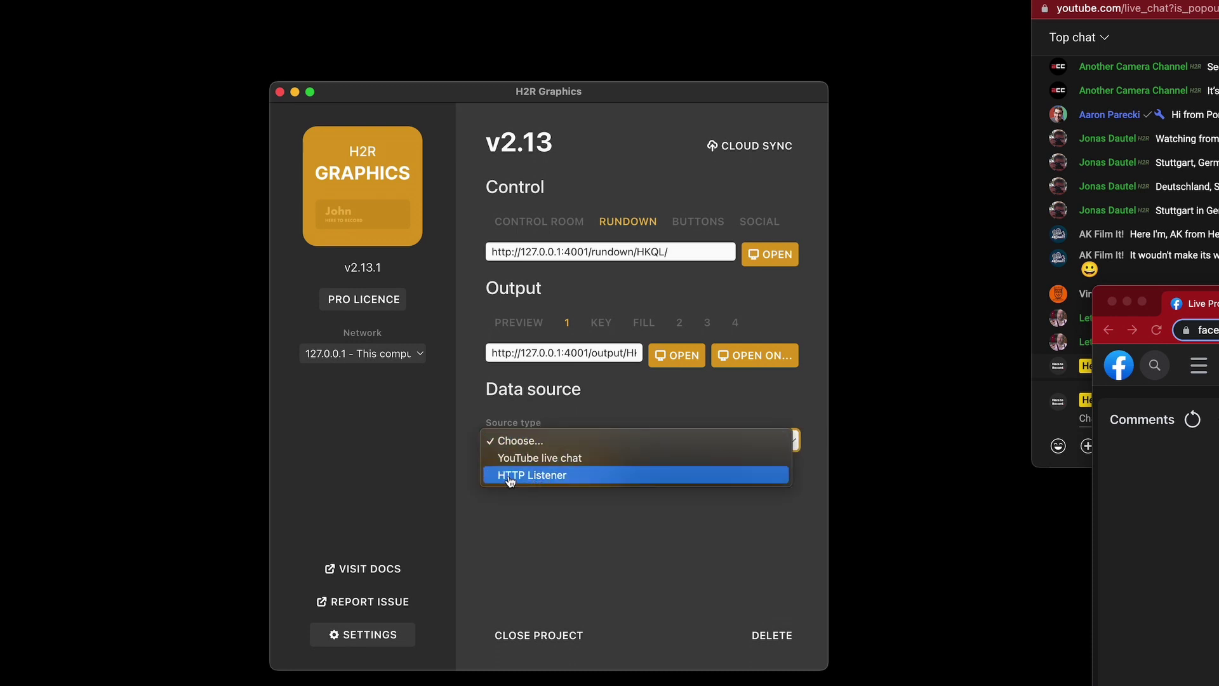
click(554, 478)
click(554, 477)
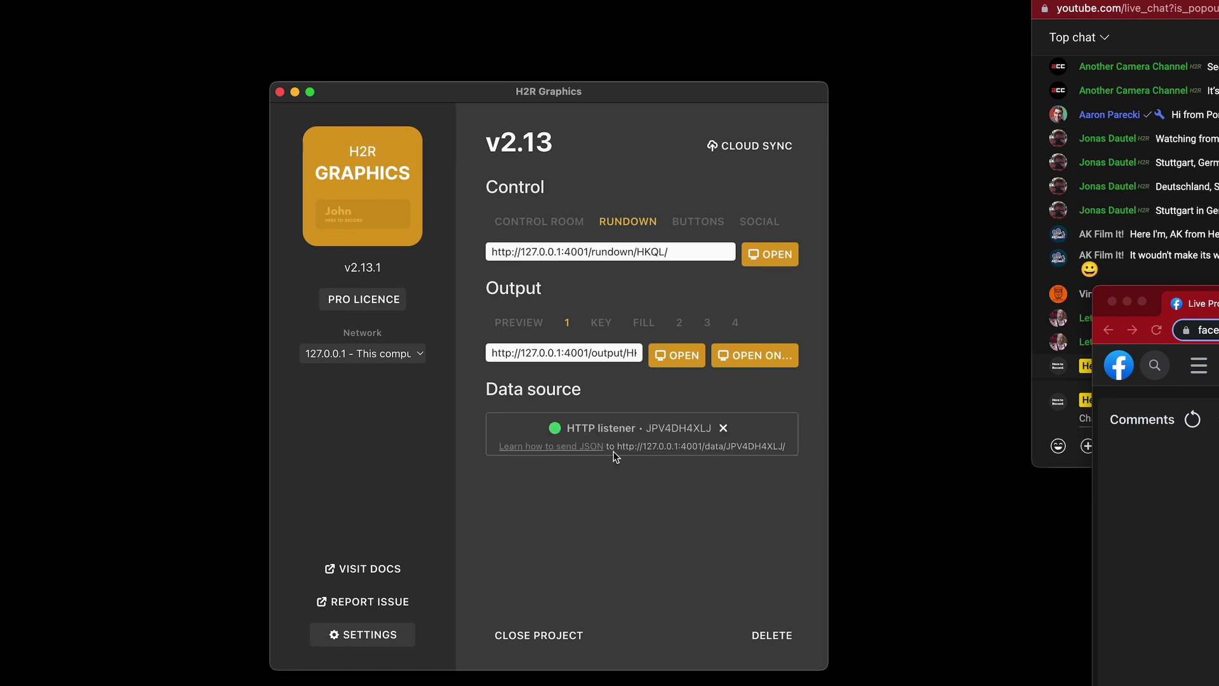
Copy the HTTP listener's data address and bring the Social Stream dashboard into view
drag(617, 447, 792, 450)
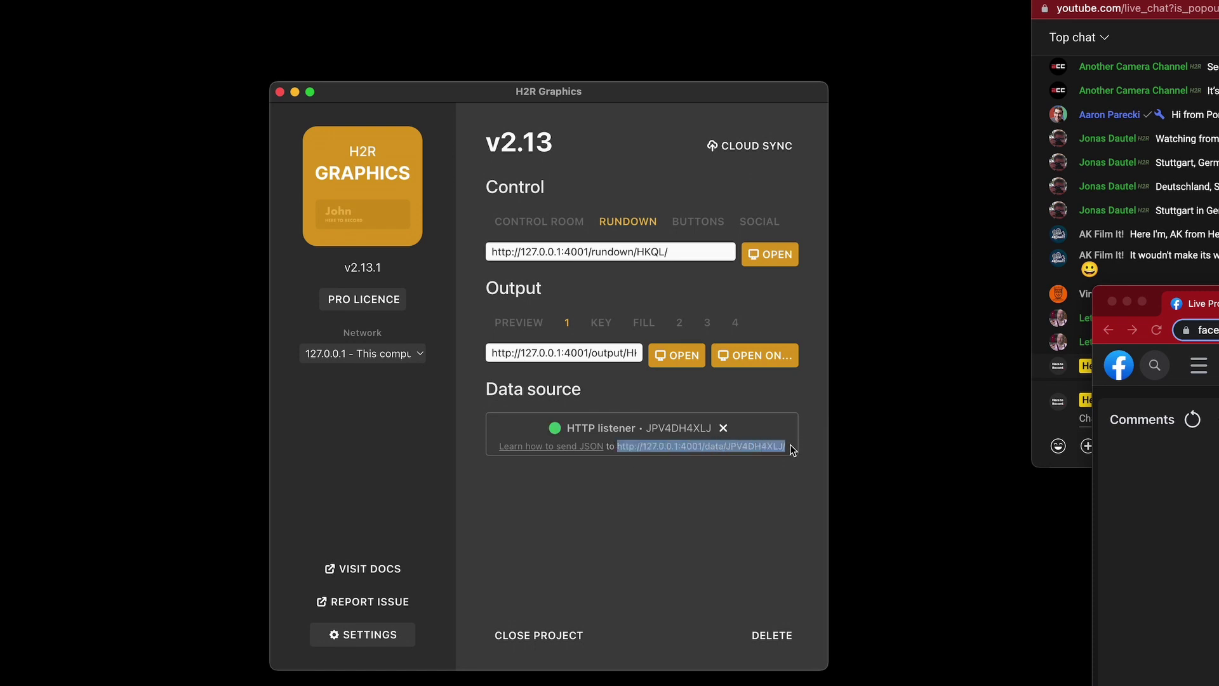
key(super+Tab)
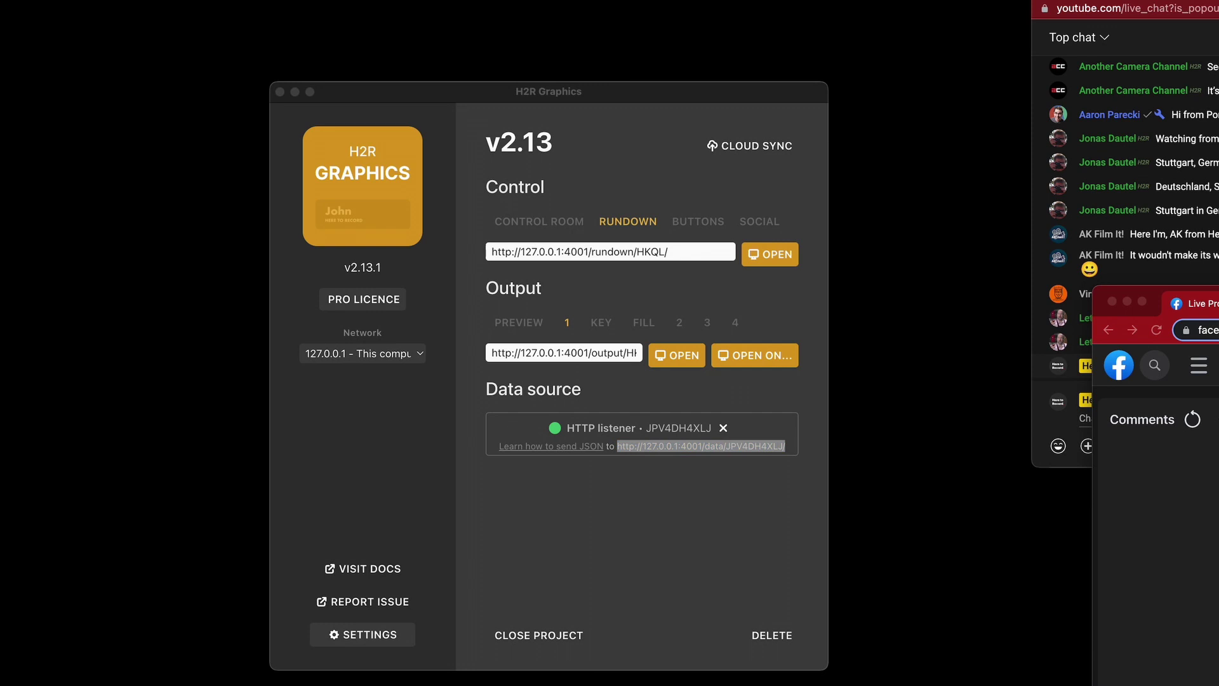
drag(877, 33, 700, 36)
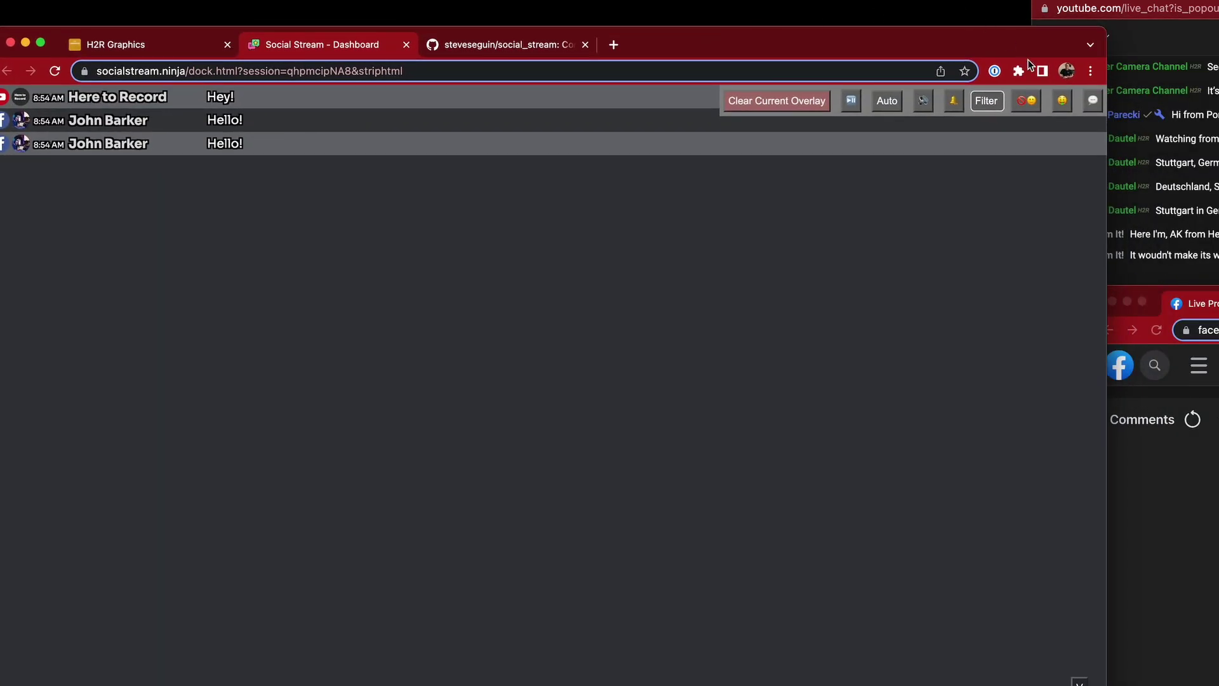
Paste the H2R listener URL into Social Stream Ninja's 'Send all to H2R server' field
click(1017, 72)
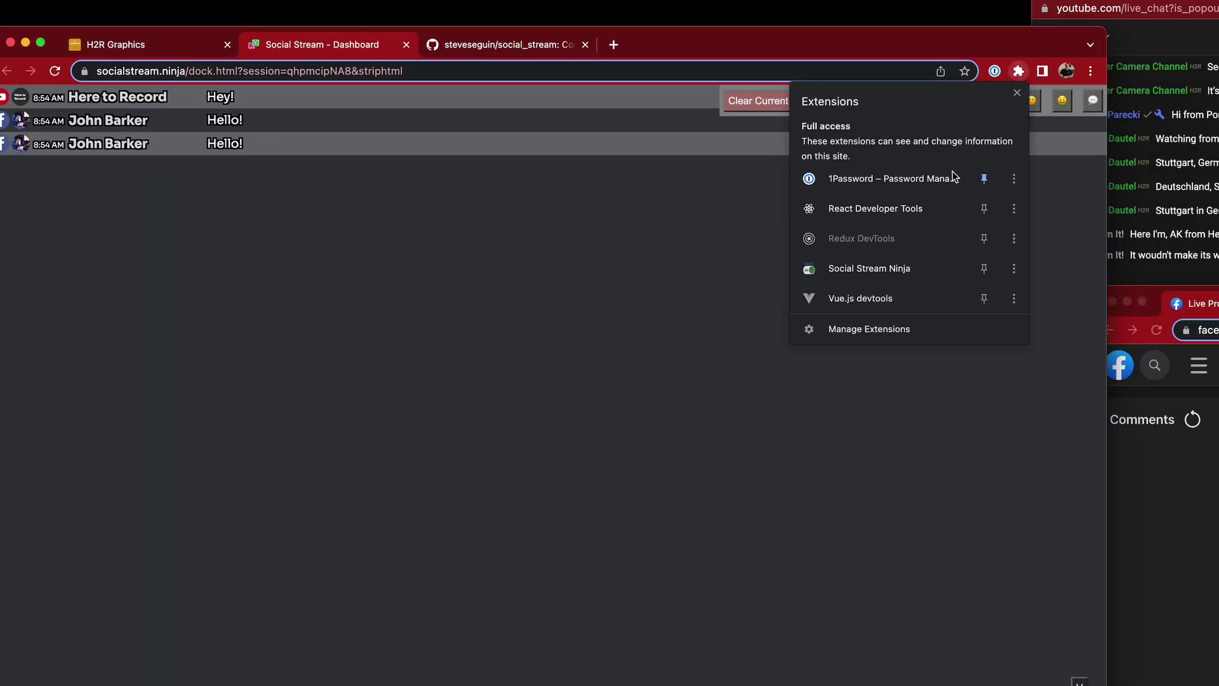
click(895, 269)
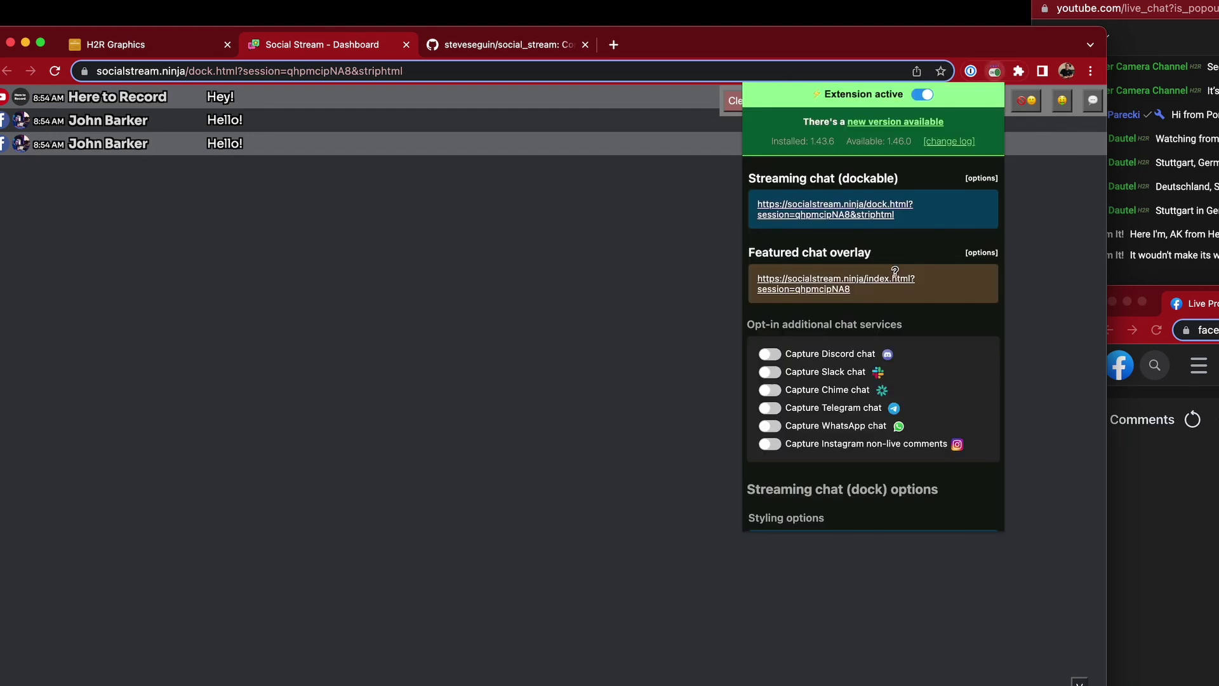
scroll(853, 370, down, 10)
scroll(853, 370, down, 15)
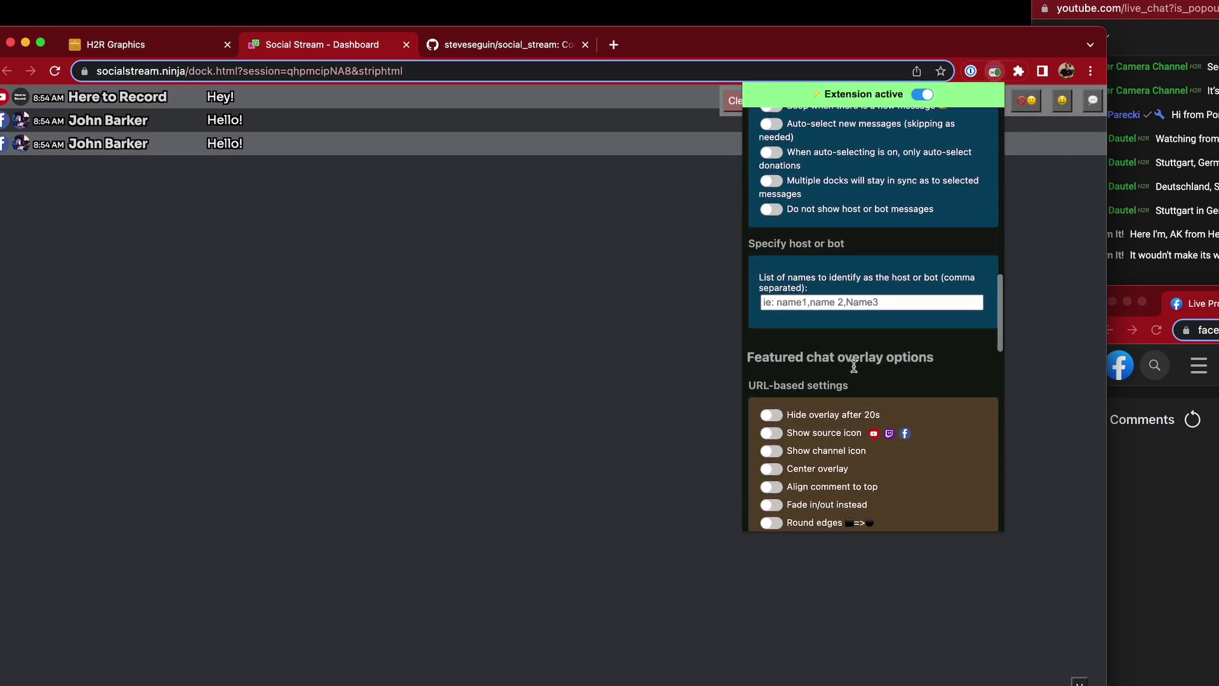
scroll(853, 365, down, 3)
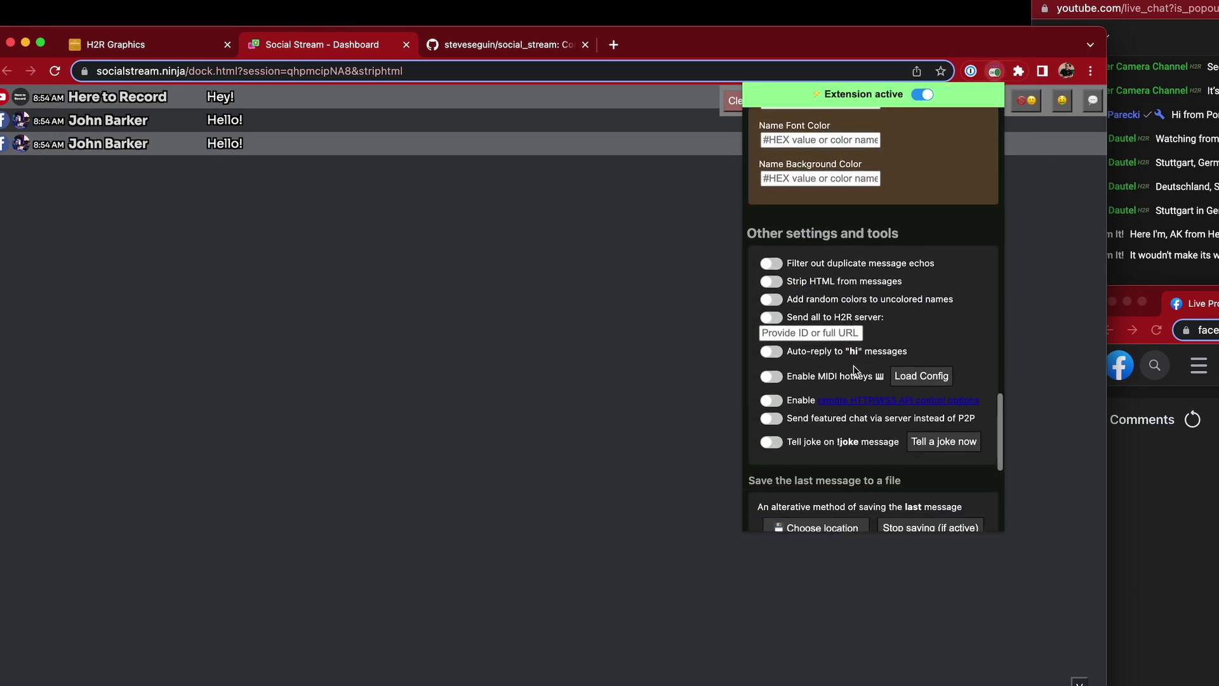
drag(791, 318, 894, 319)
click(867, 318)
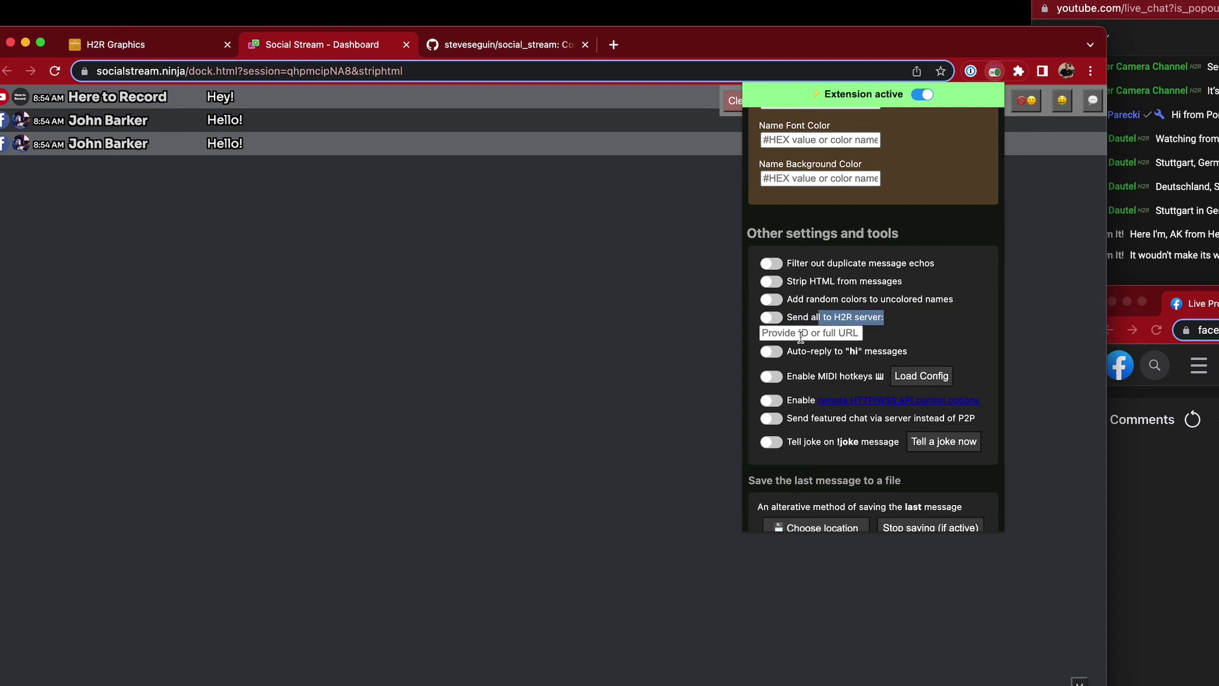
click(794, 332)
key(super+v)
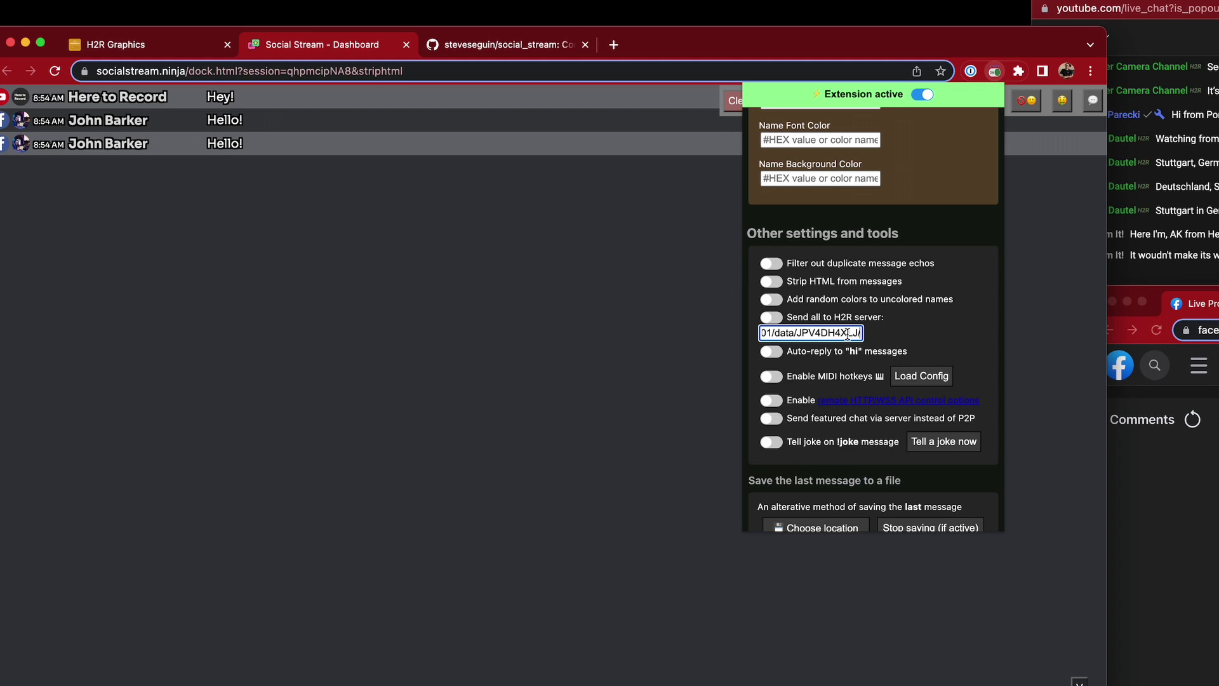
drag(764, 334, 832, 332)
click(842, 332)
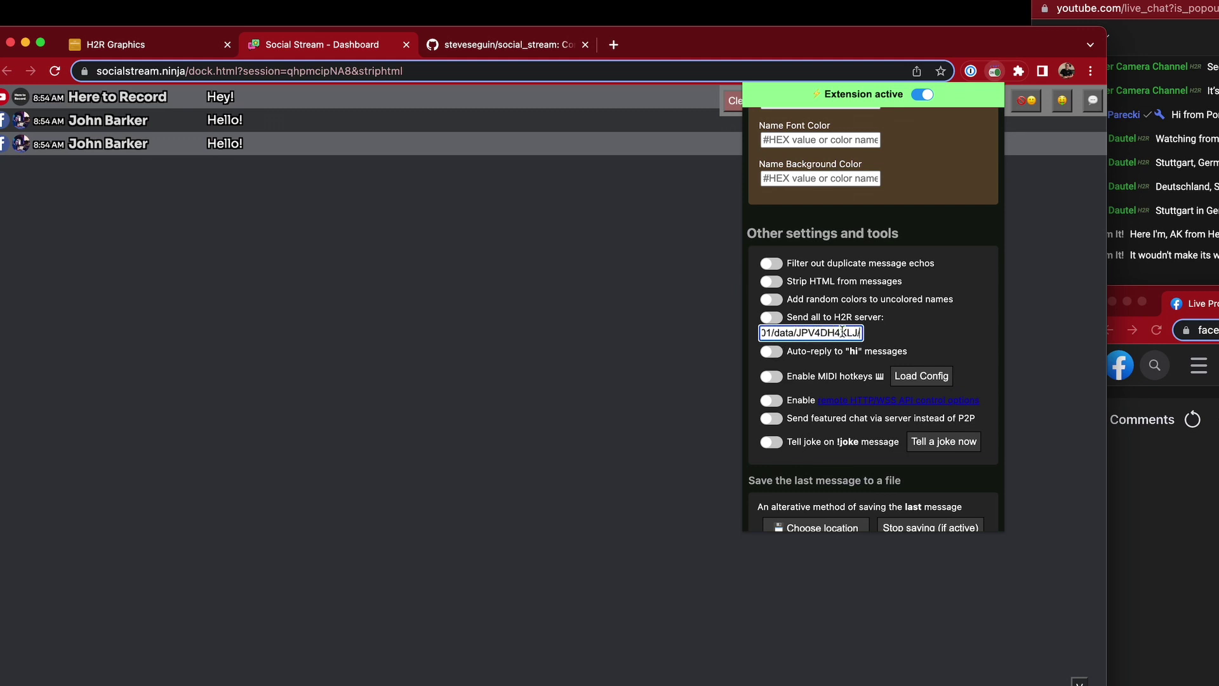
Turn on Strip HTML and Send all to H2R server
click(772, 282)
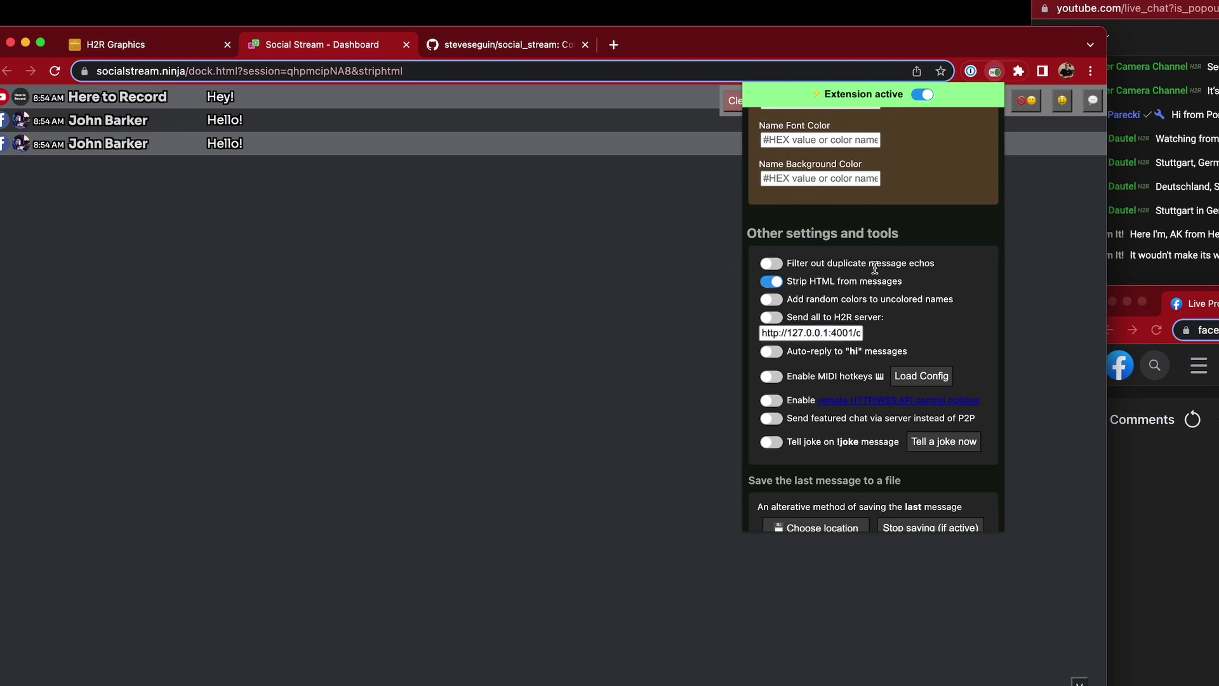
click(773, 318)
double_click(665, 29)
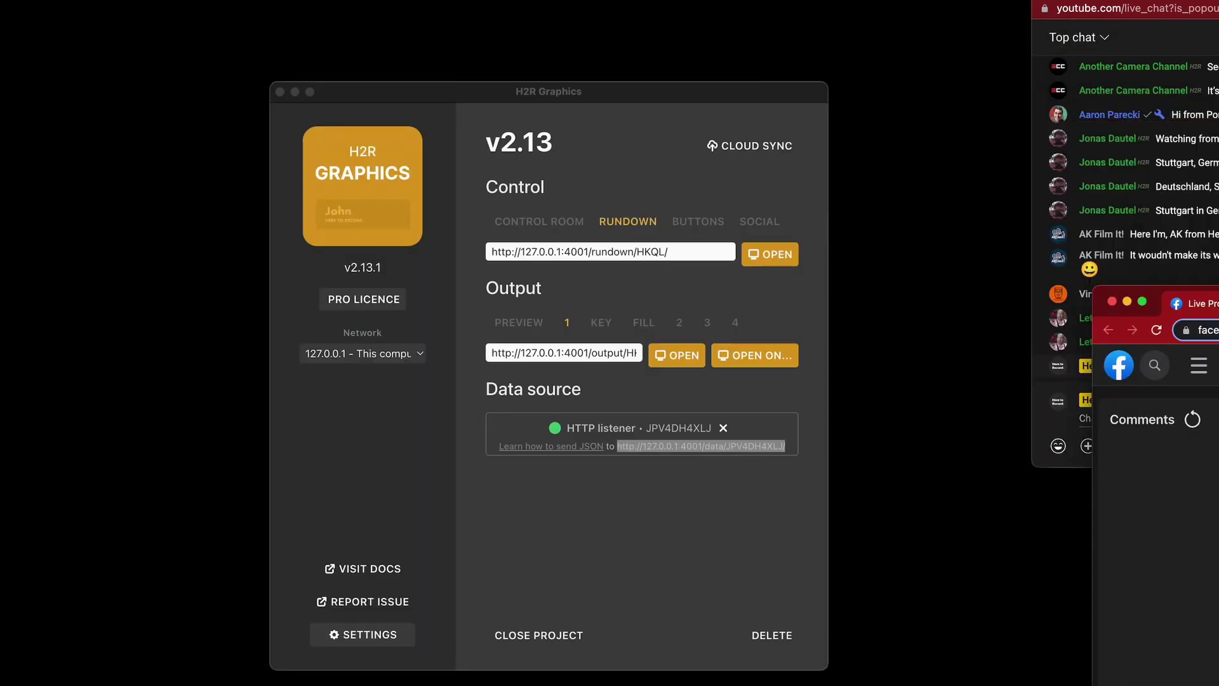
Post 'Hey hey hey' in the YouTube chat, then open H2R's Rundown control window
click(1205, 360)
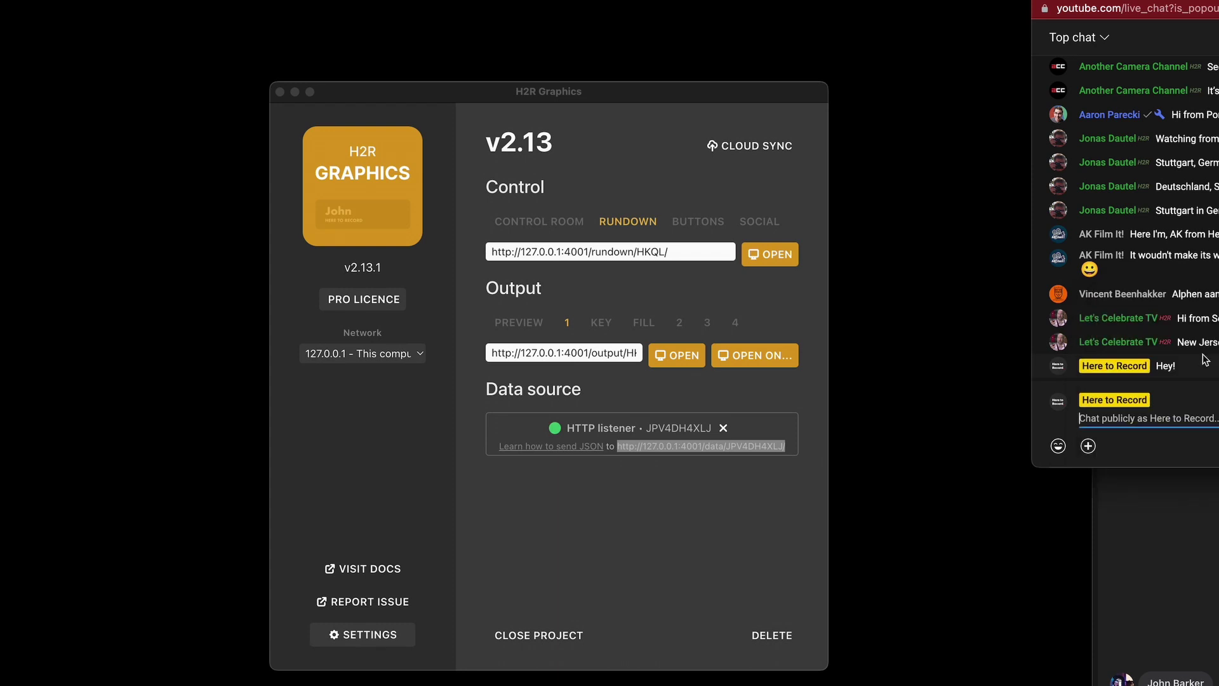
text(Hey hey)
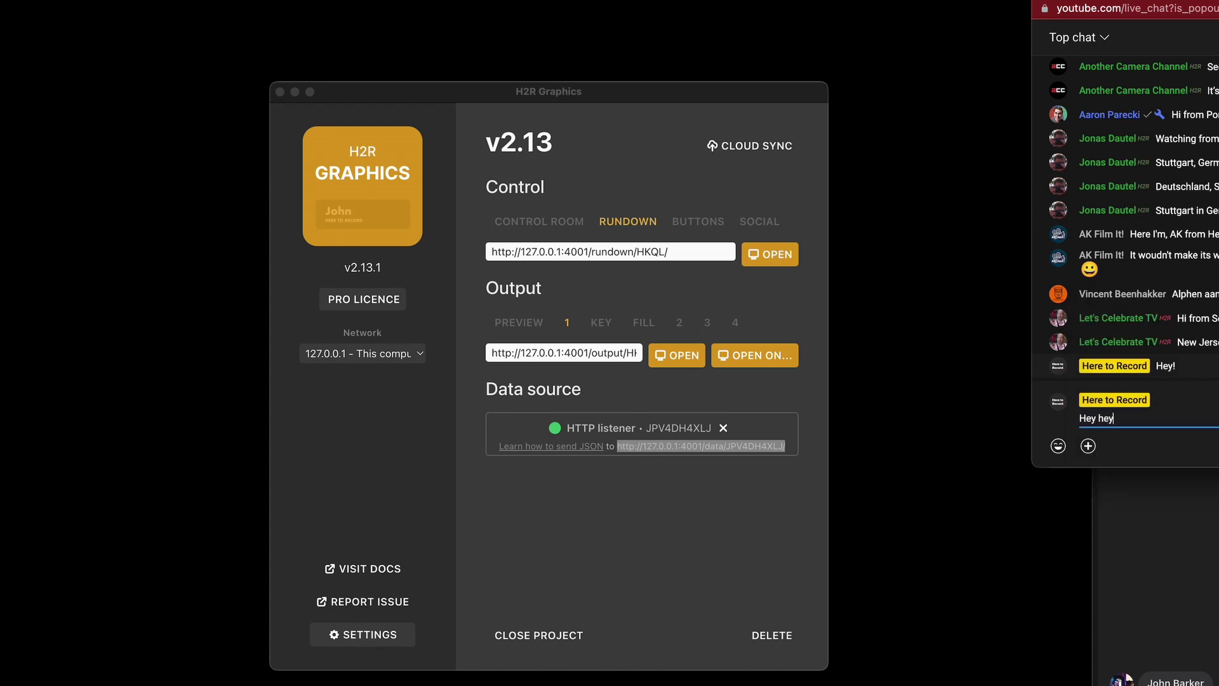
text( hyd)
key(BackSpace)
key(Return)
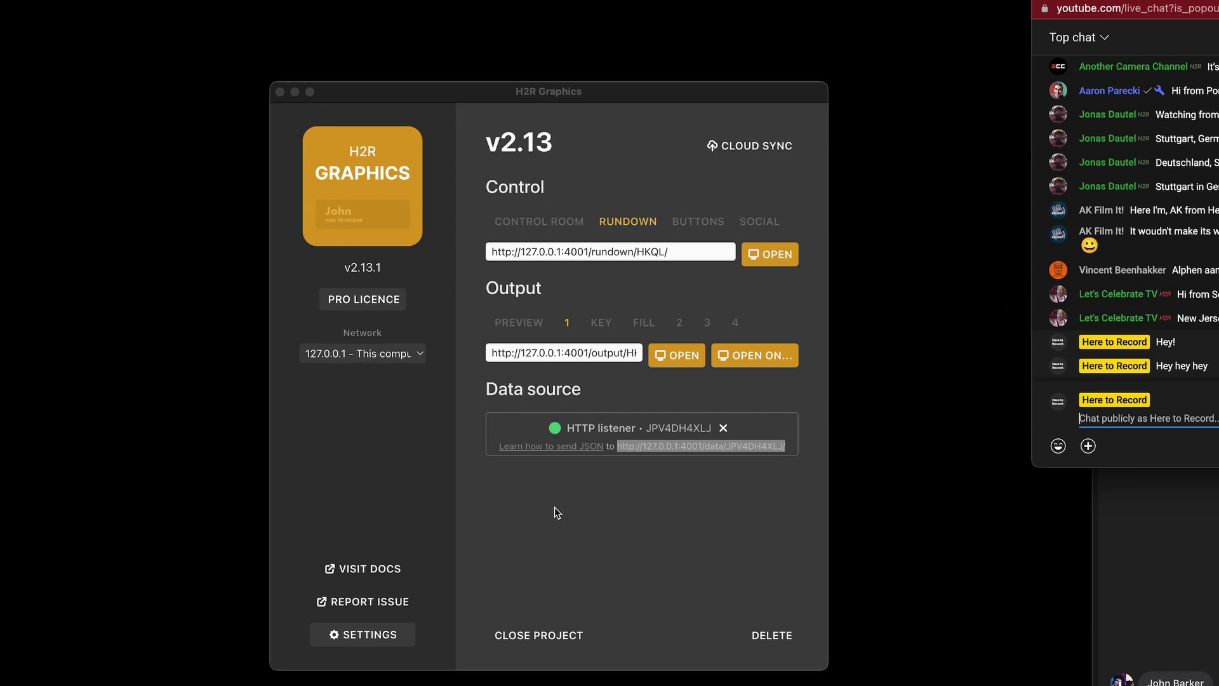
click(700, 258)
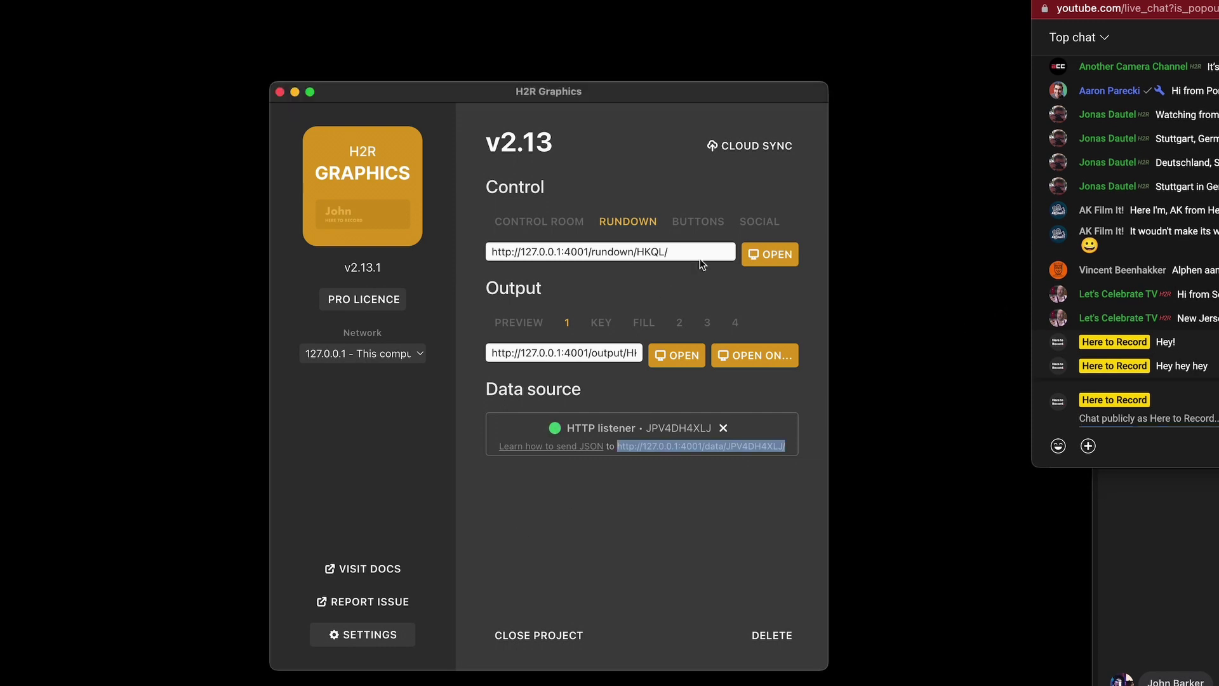
click(770, 255)
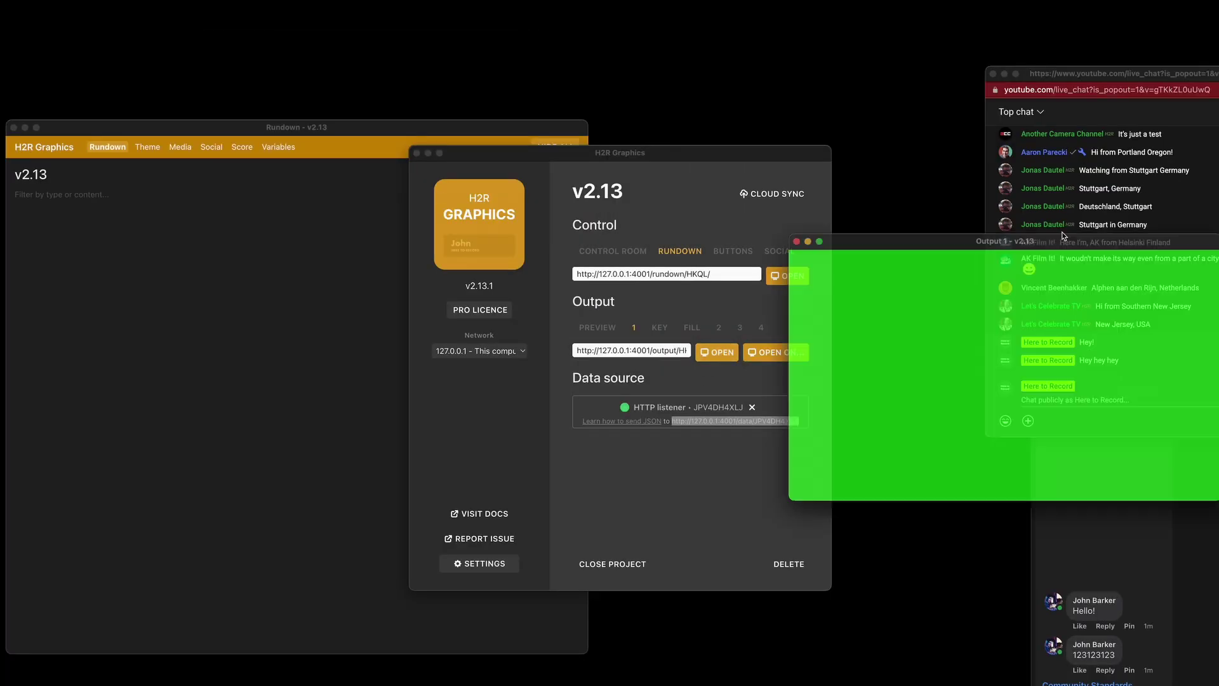
Arrange the Output 1 and Rundown windows and add a Social graphic, found by filtering for 'soc'
drag(1114, 253, 848, 31)
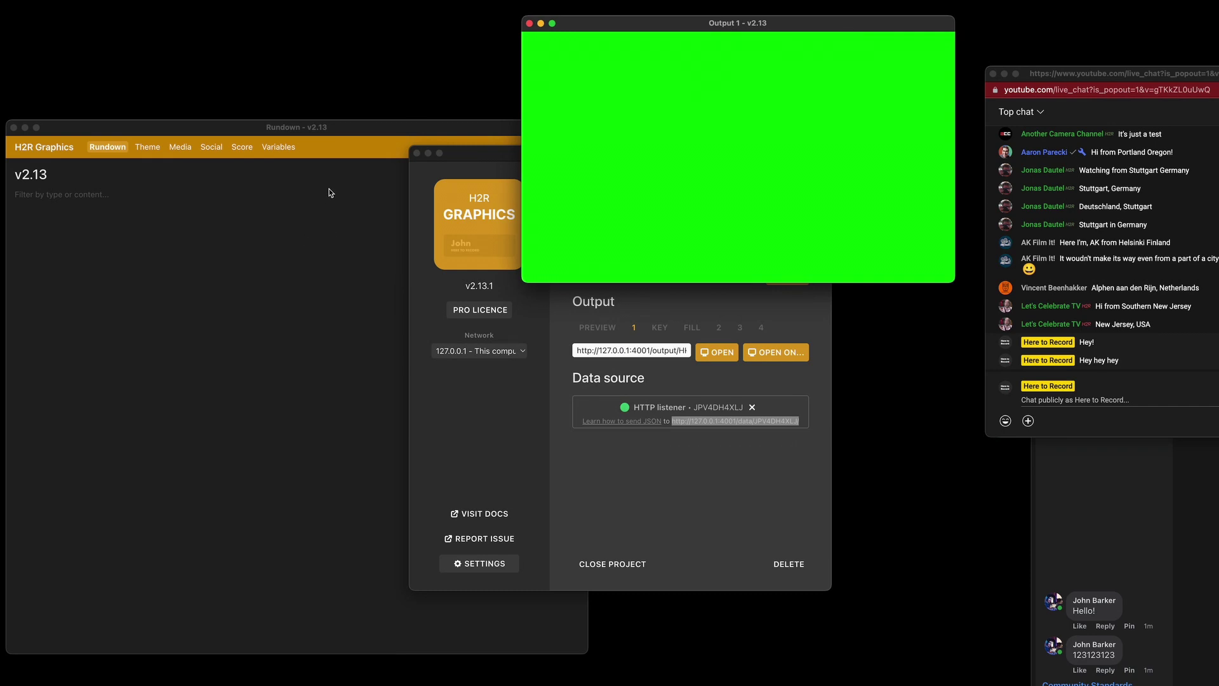
drag(463, 144, 577, 154)
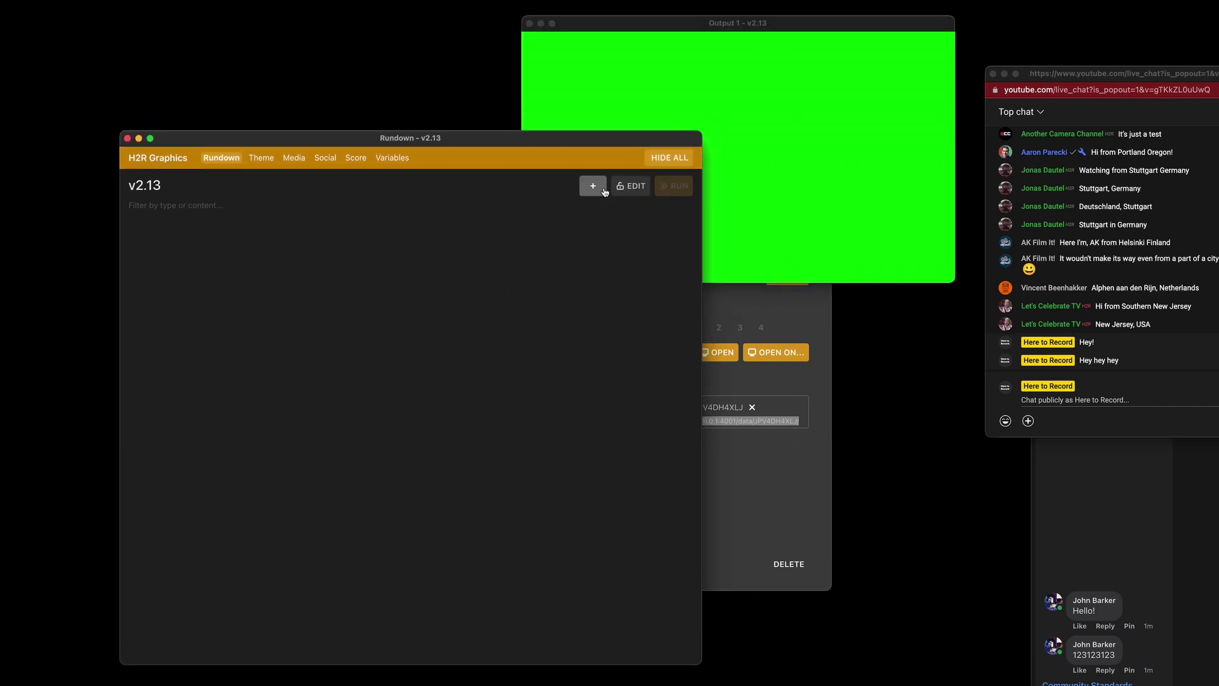
click(593, 185)
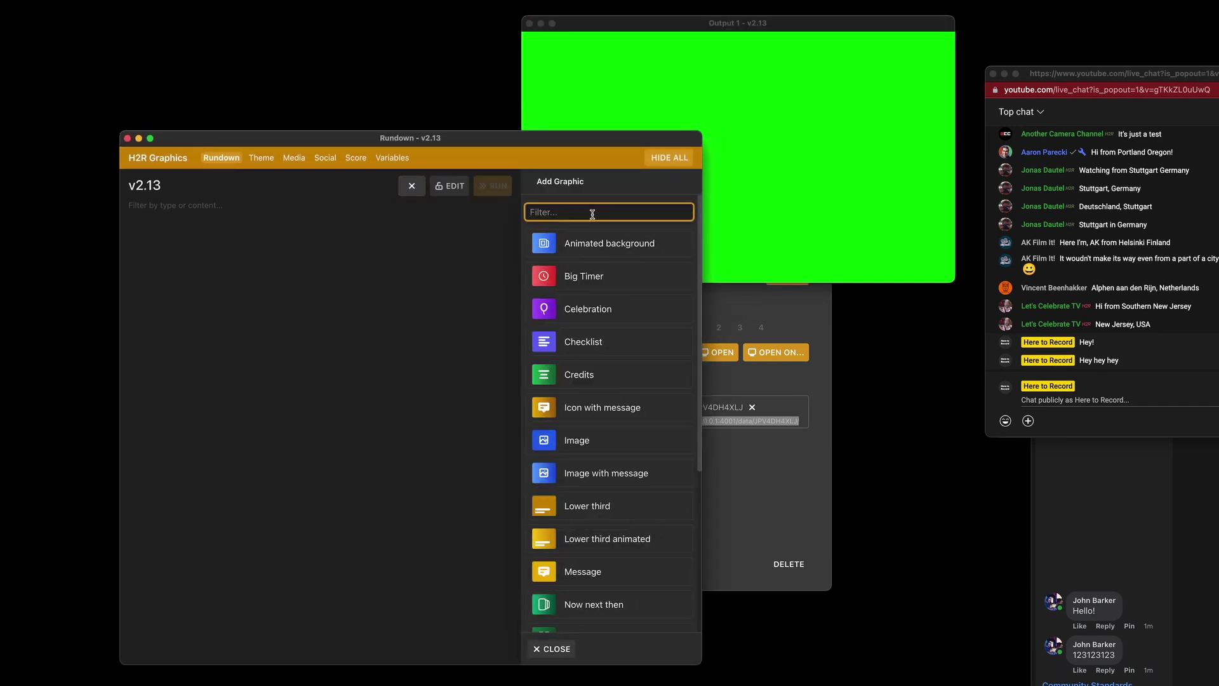
text(soc)
click(580, 243)
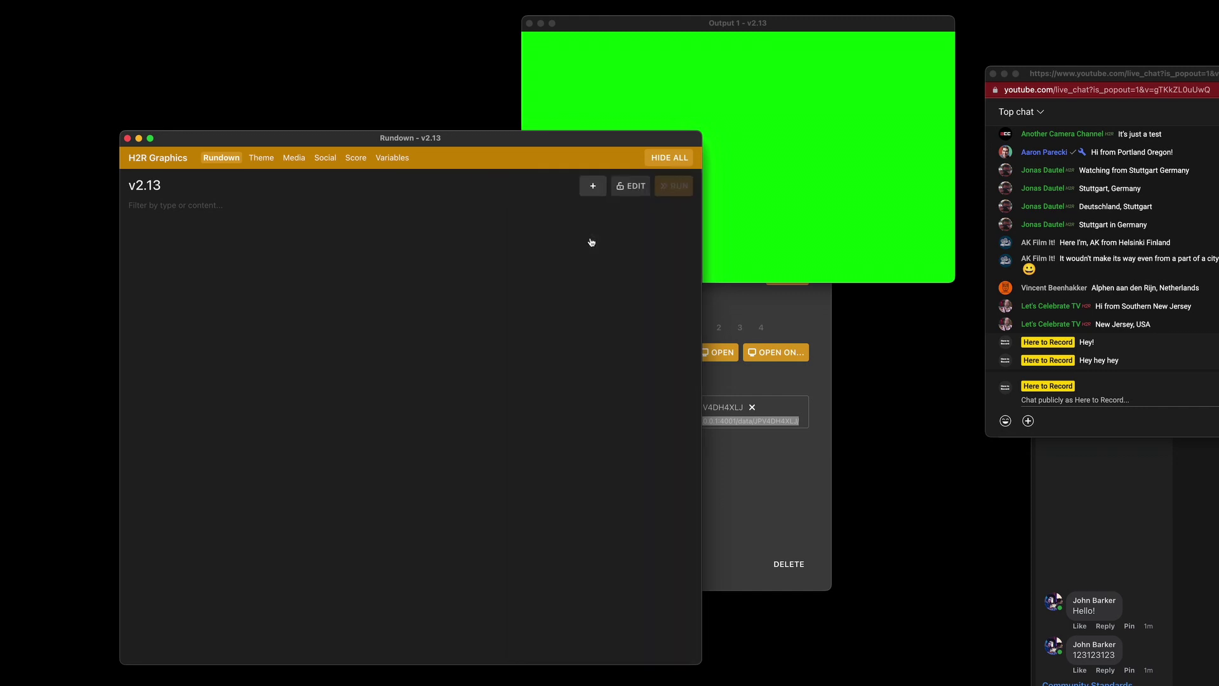
drag(478, 139, 439, 156)
drag(659, 150, 508, 176)
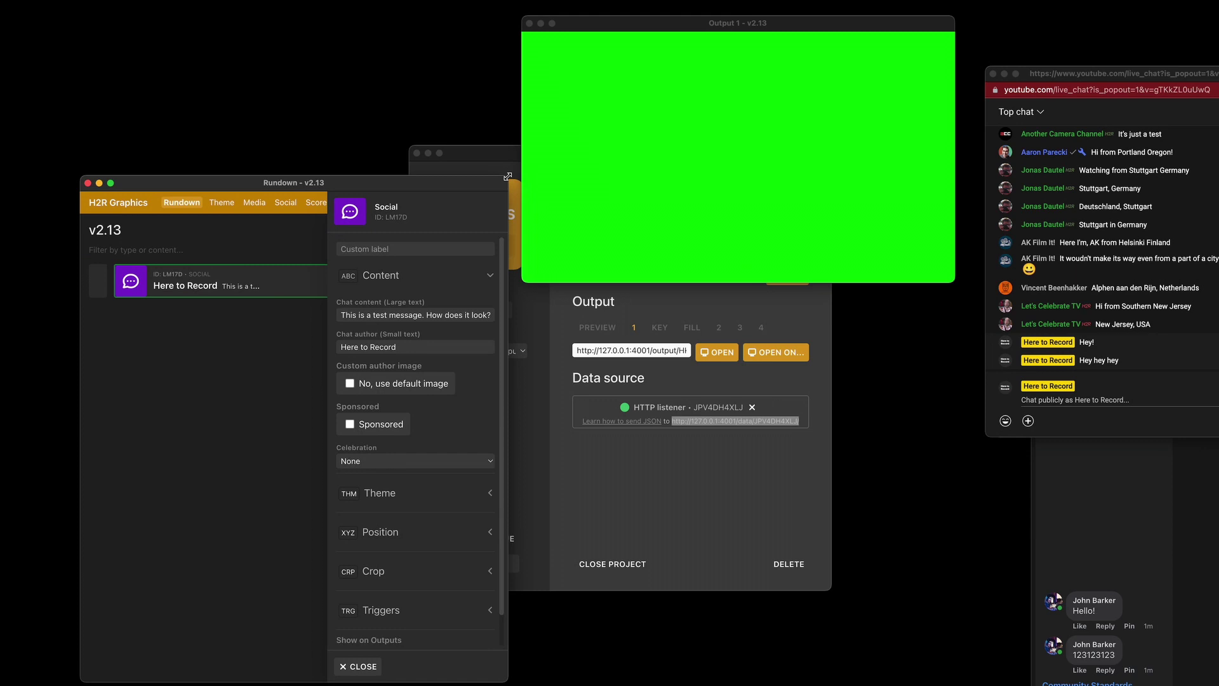
In the Social view, air 'Hey hey hey', then switch the lower third to the comment '123123123'
click(286, 202)
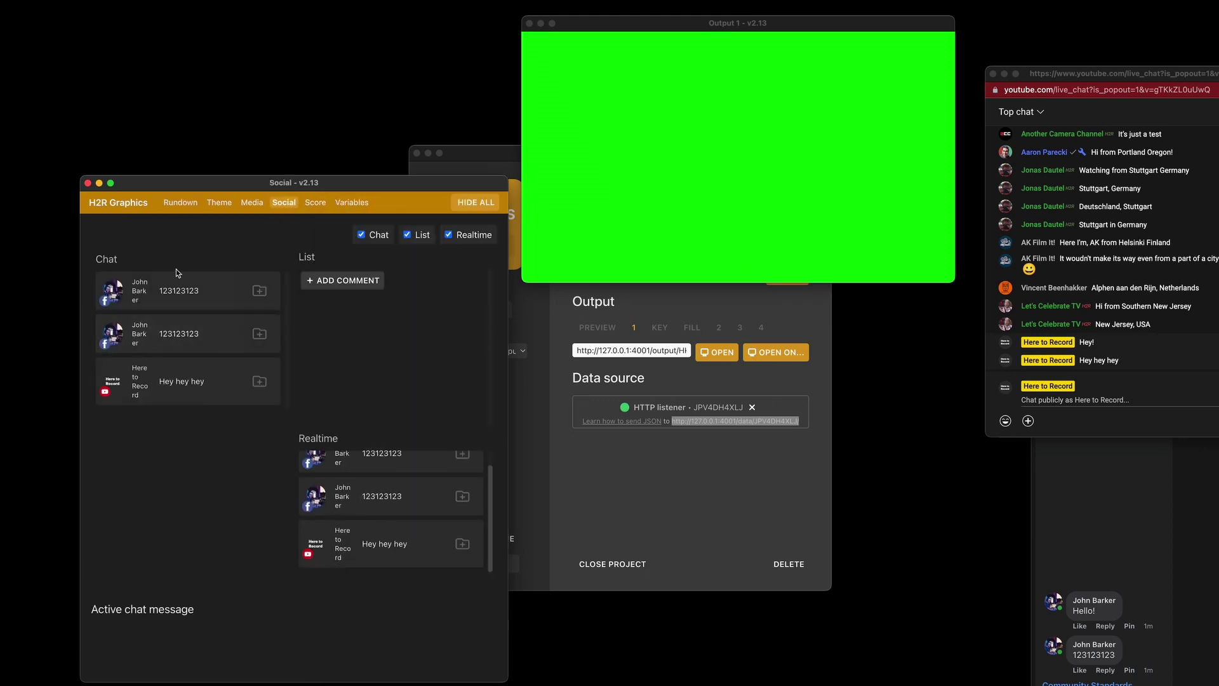
drag(81, 358, 0, 360)
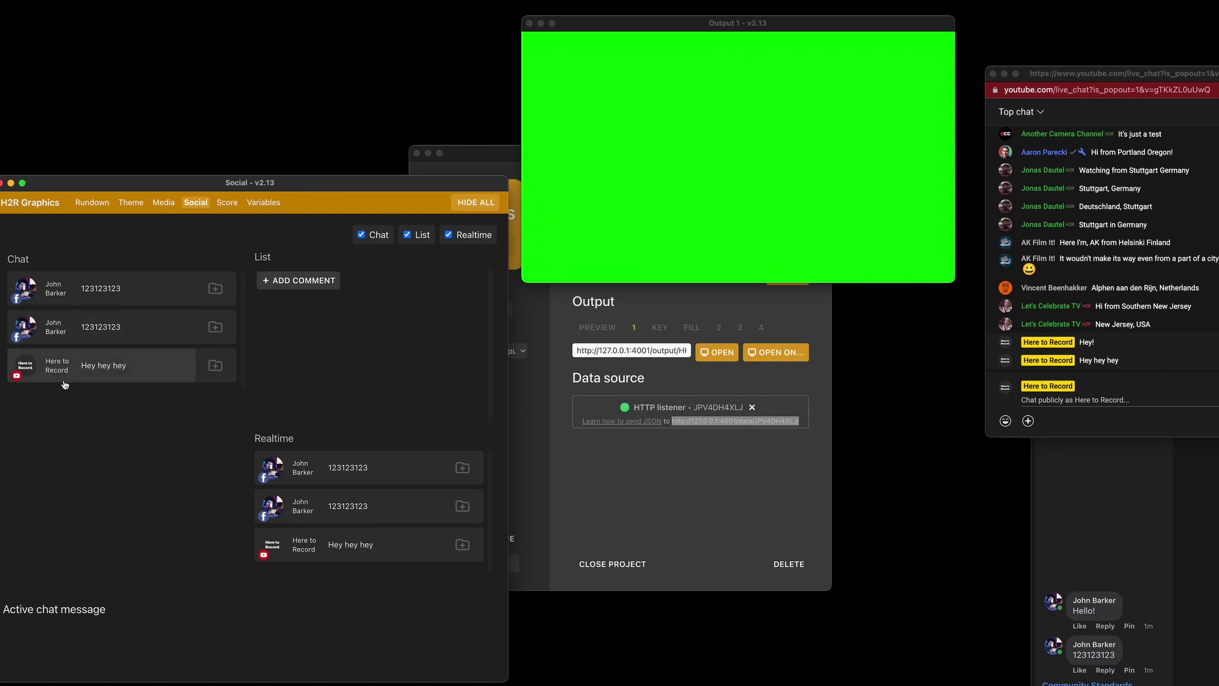
click(39, 369)
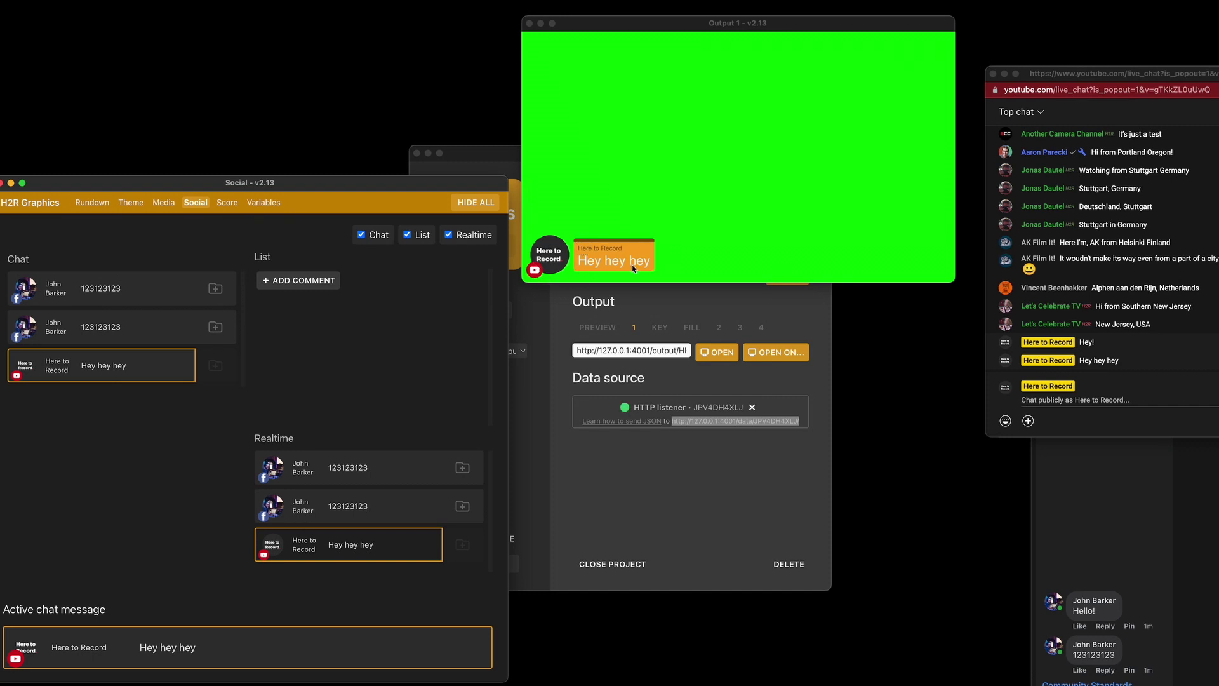
click(120, 339)
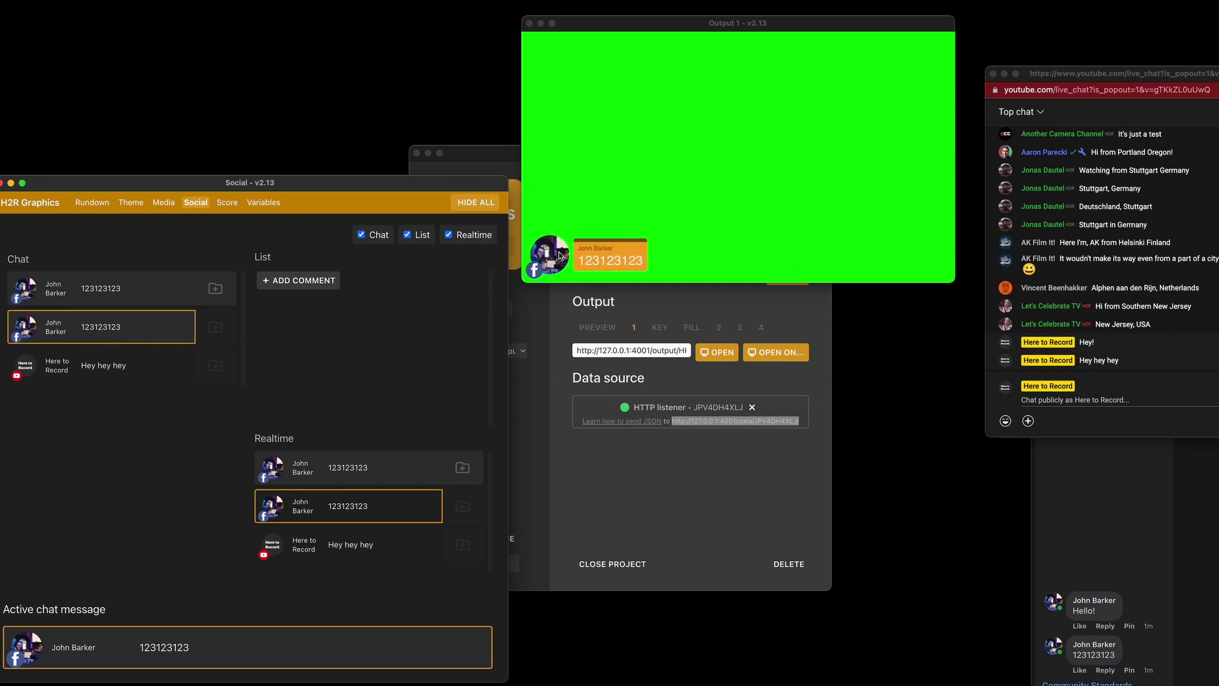
click(535, 271)
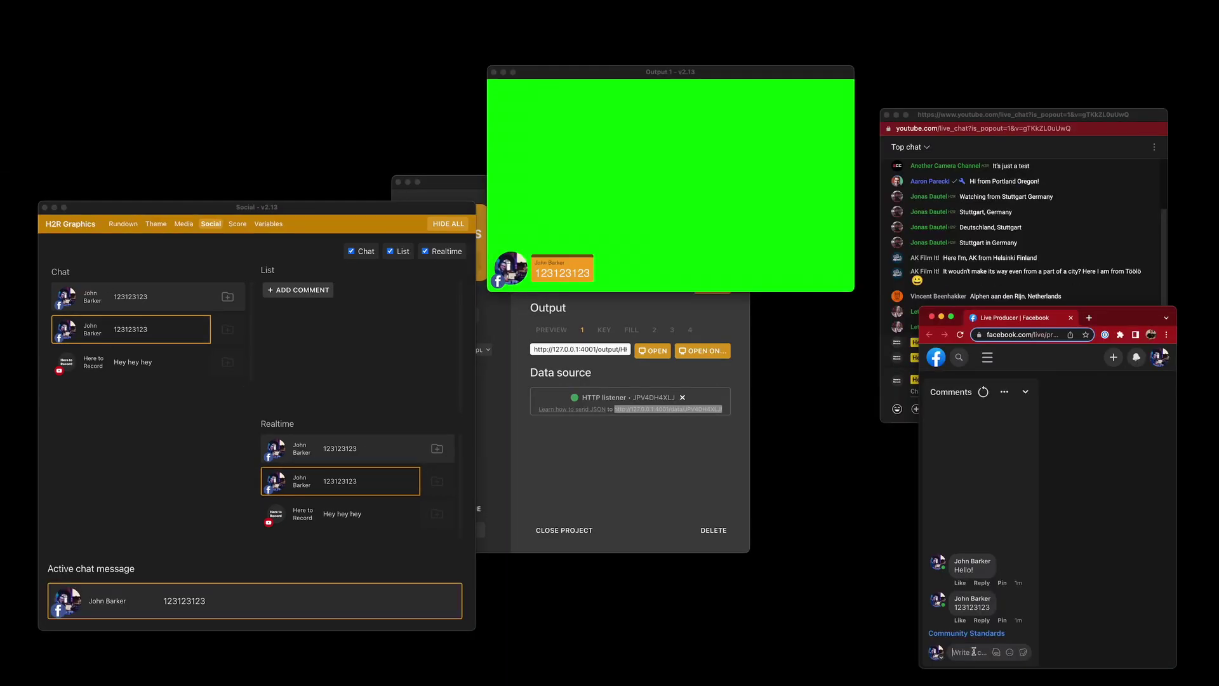
Post the 'Hey from Facebook' test comment and make it the active chat message
text(Hey from)
text( Facbb)
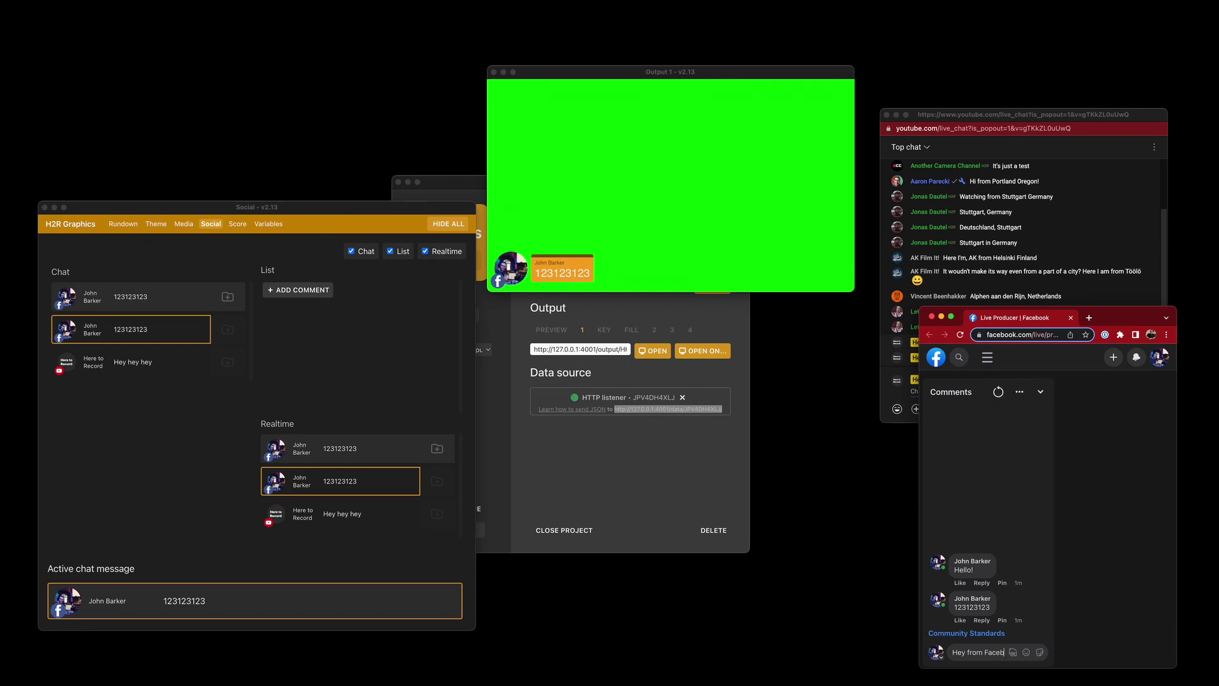
text(ook - This is)
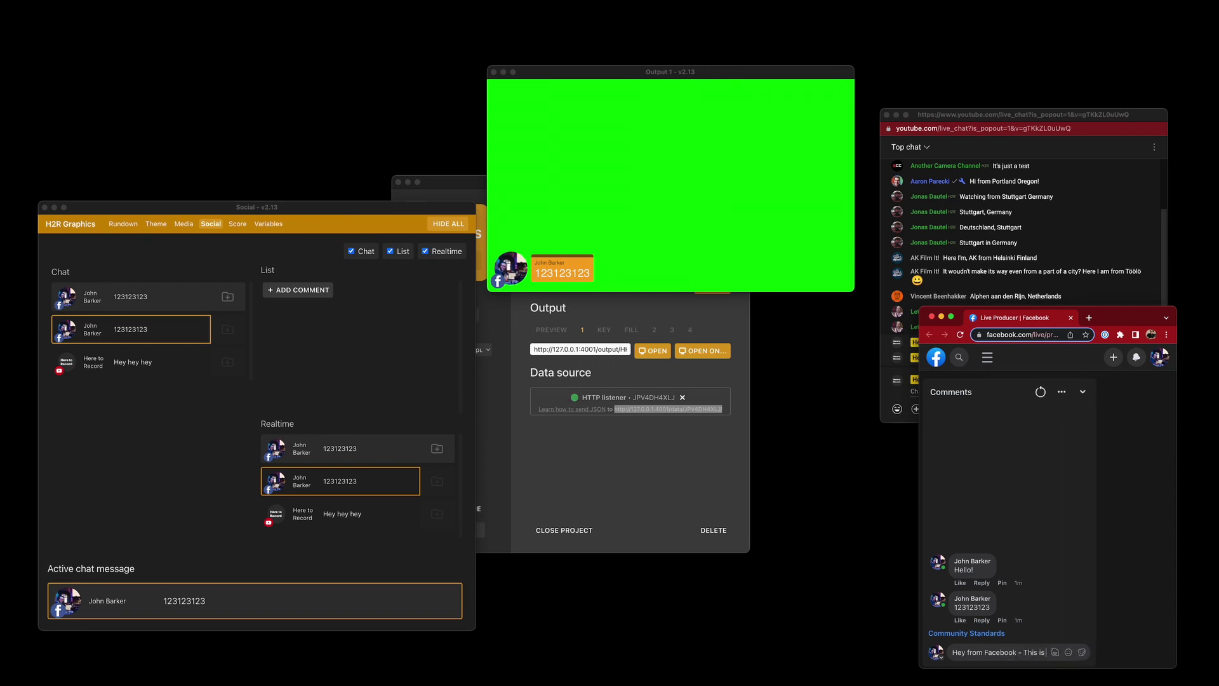
text( John!)
key(Return)
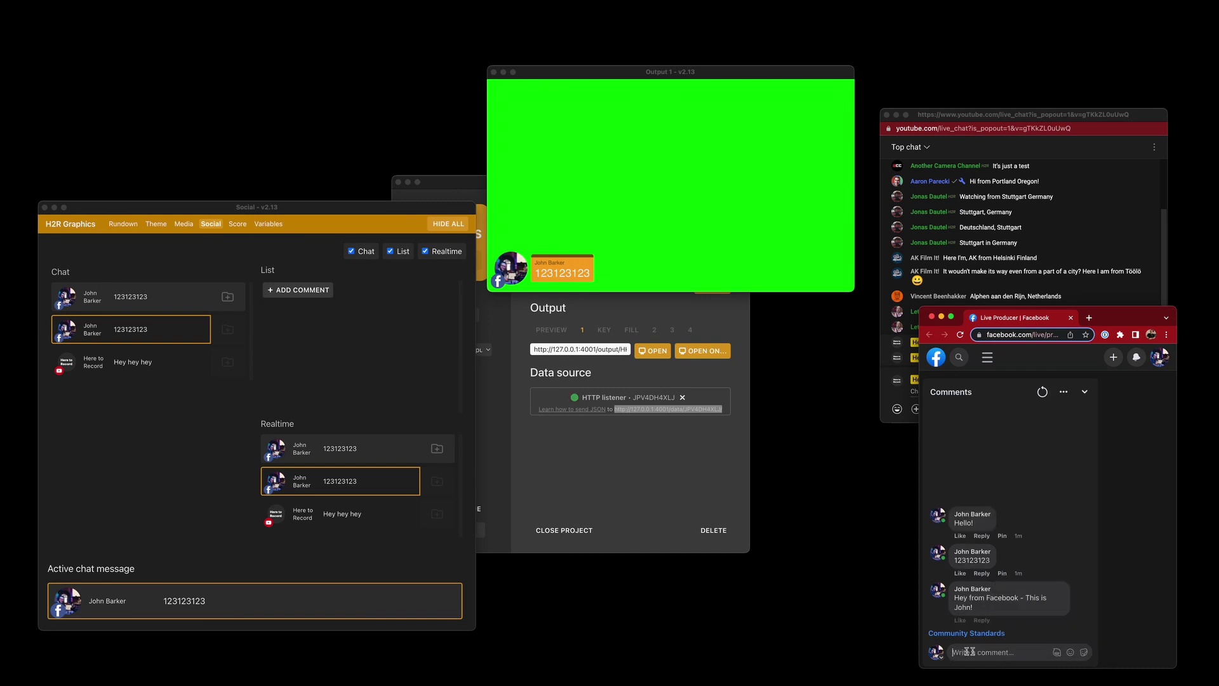
click(141, 429)
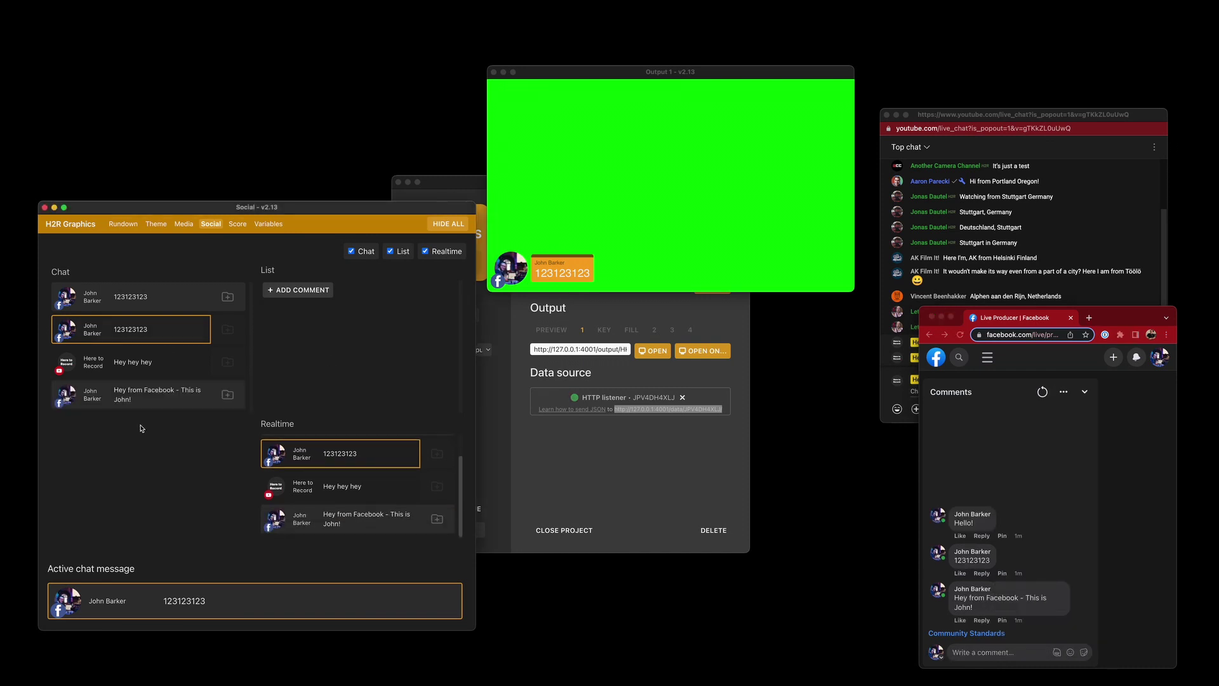
click(144, 392)
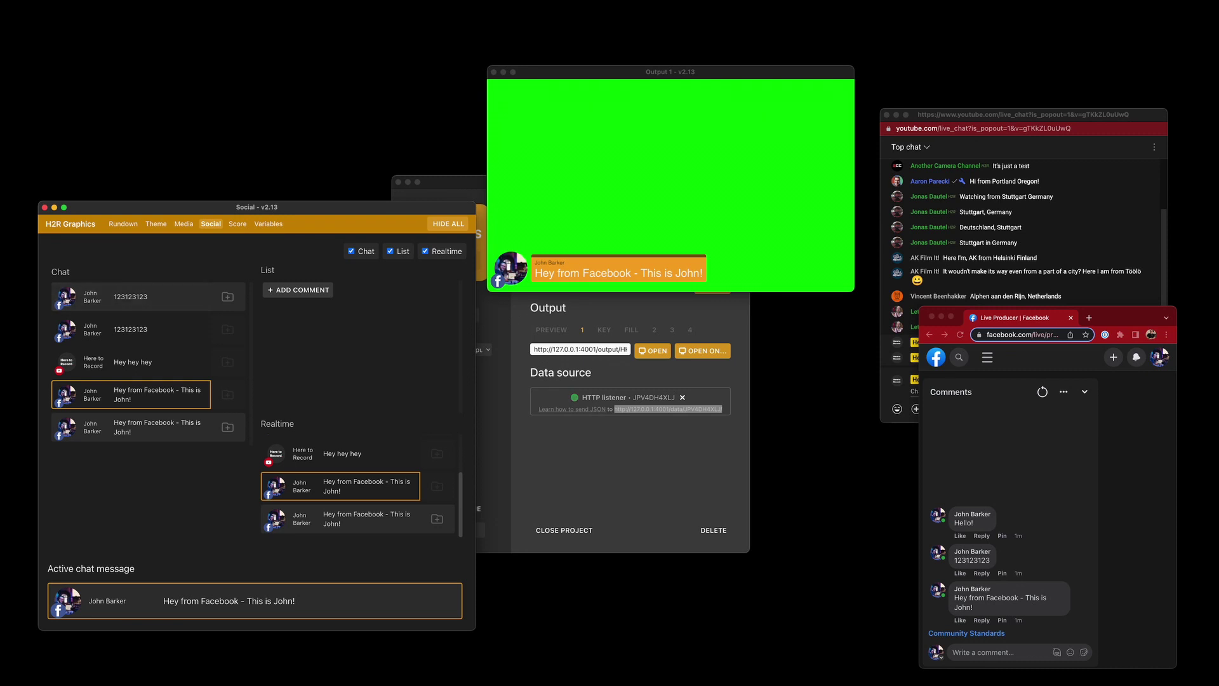
Rearrange the windows so the main H2R project window sits in front of the social comments
drag(1216, 274, 715, 227)
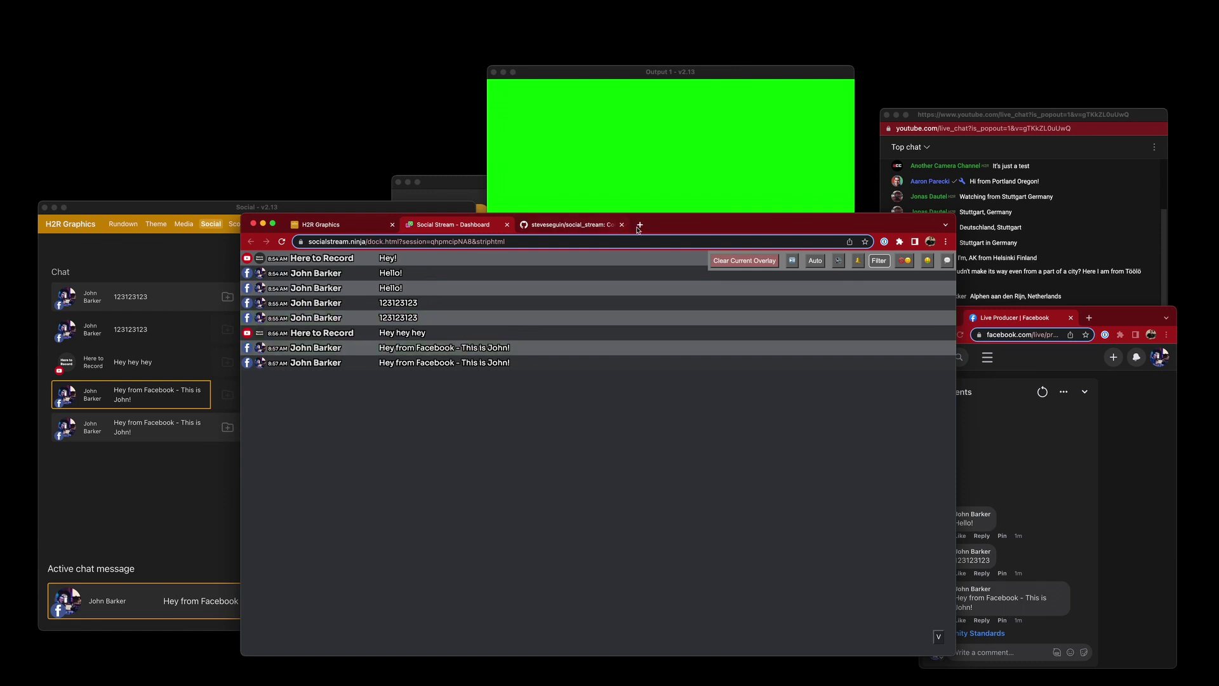
drag(638, 230, 1218, 330)
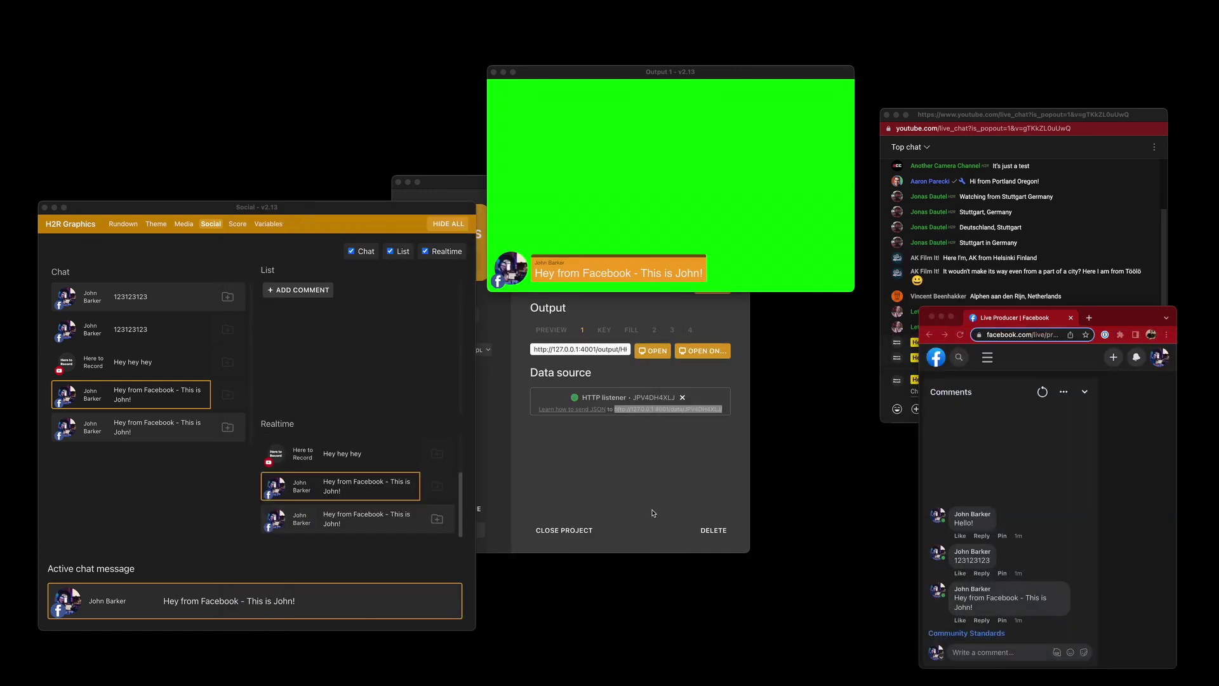
drag(486, 286, 454, 286)
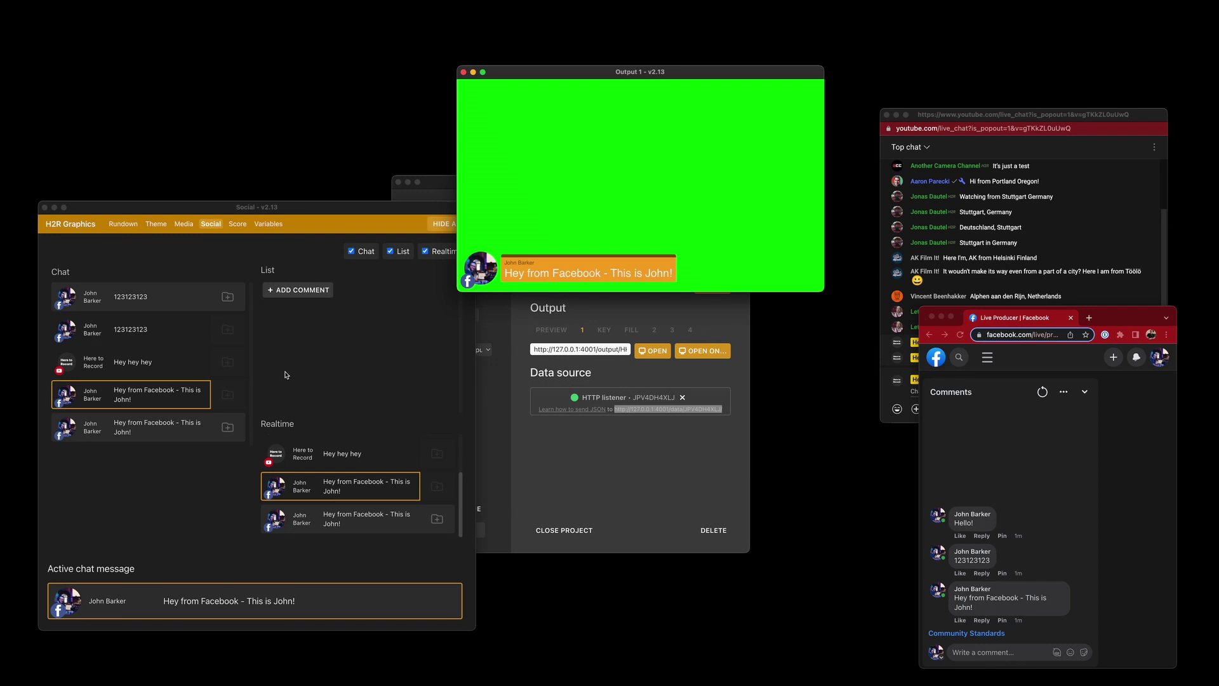
click(232, 505)
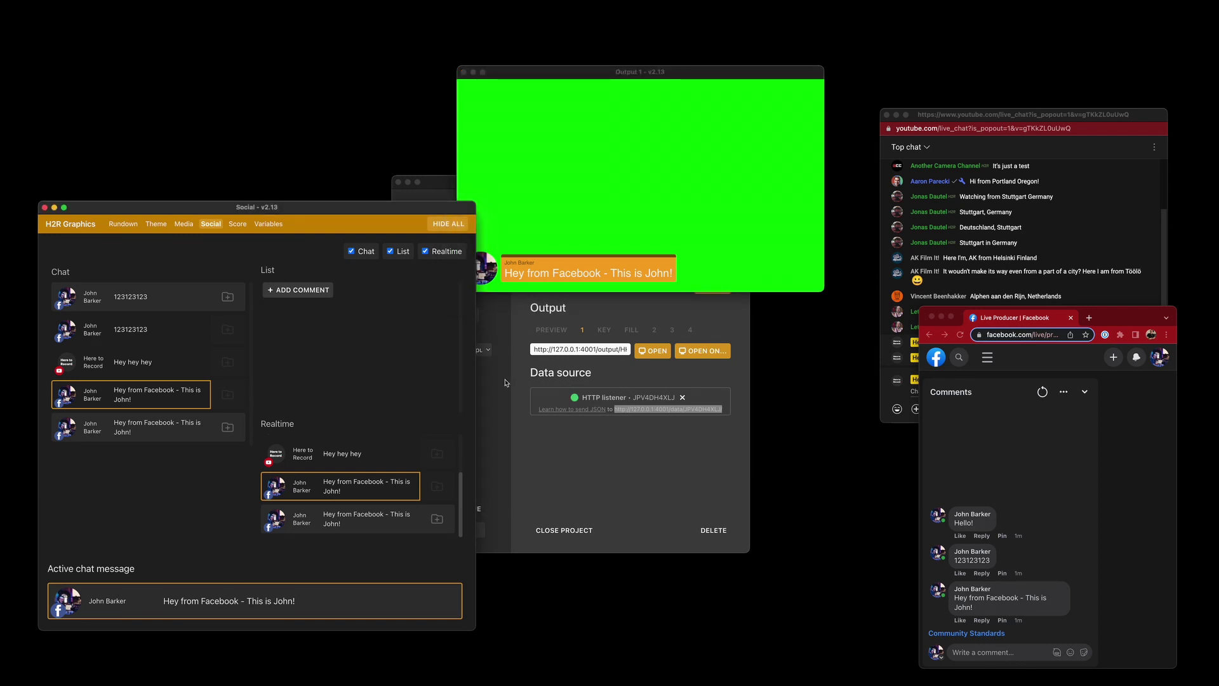
click(566, 447)
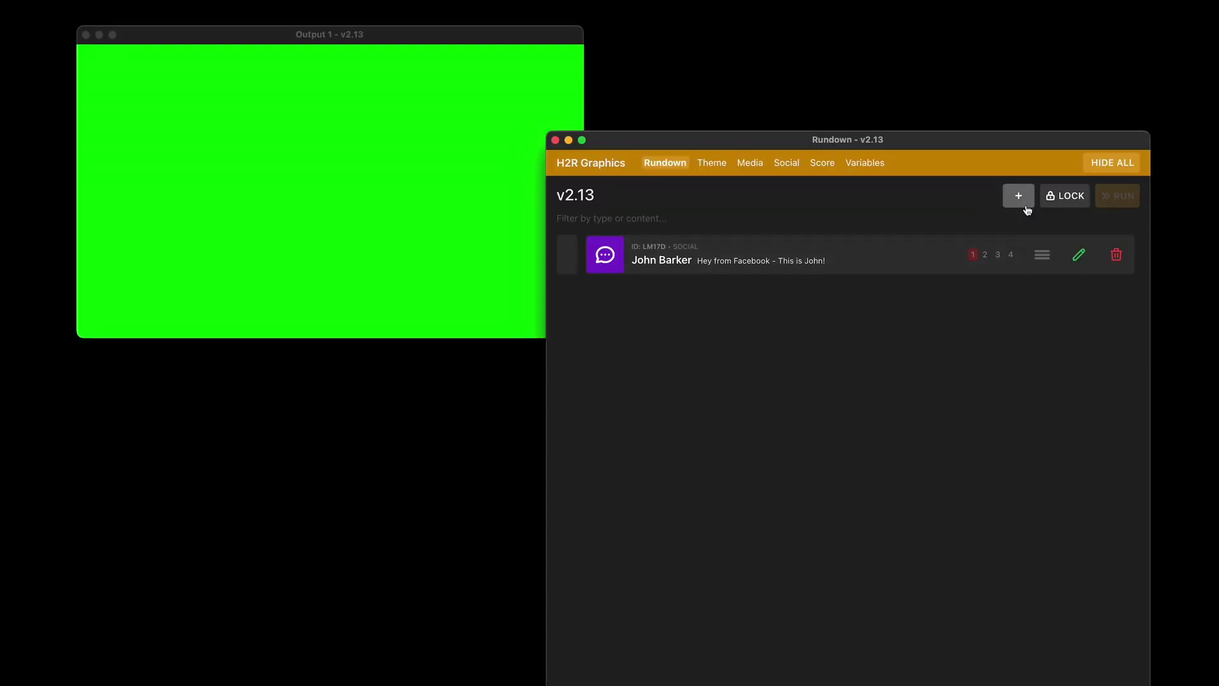
Filter Add Graphic for 'now' and add a Now next then graphic with Item 1–3 sections
click(1024, 204)
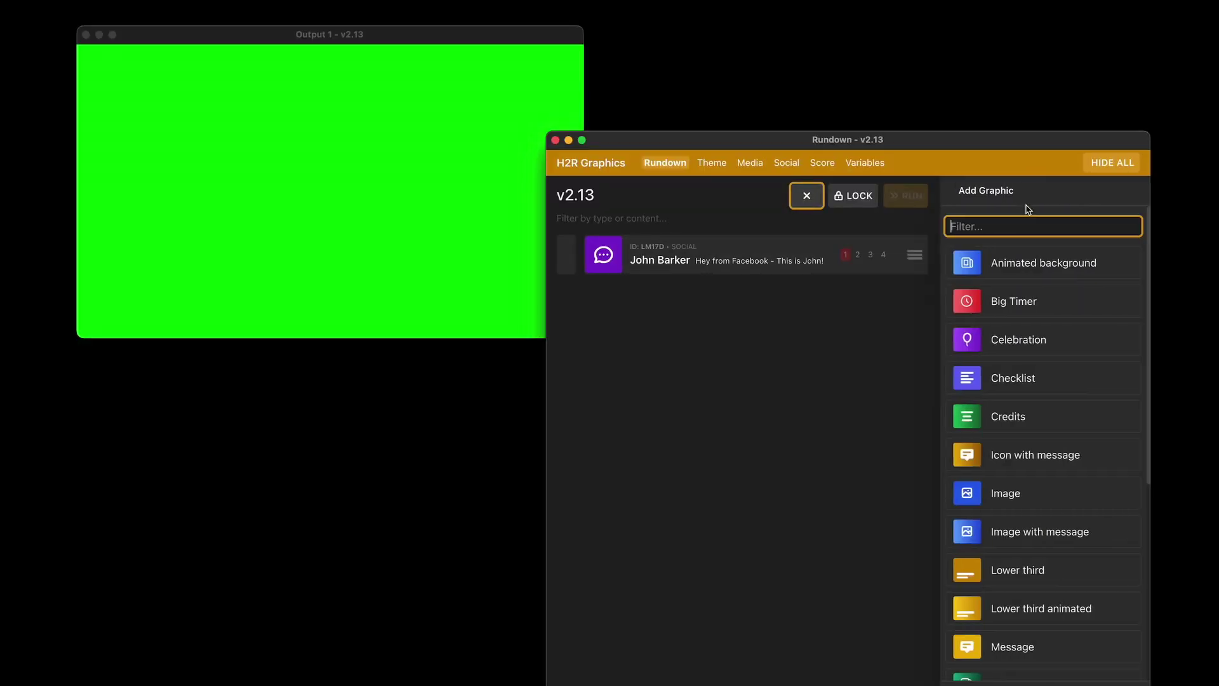
text(now)
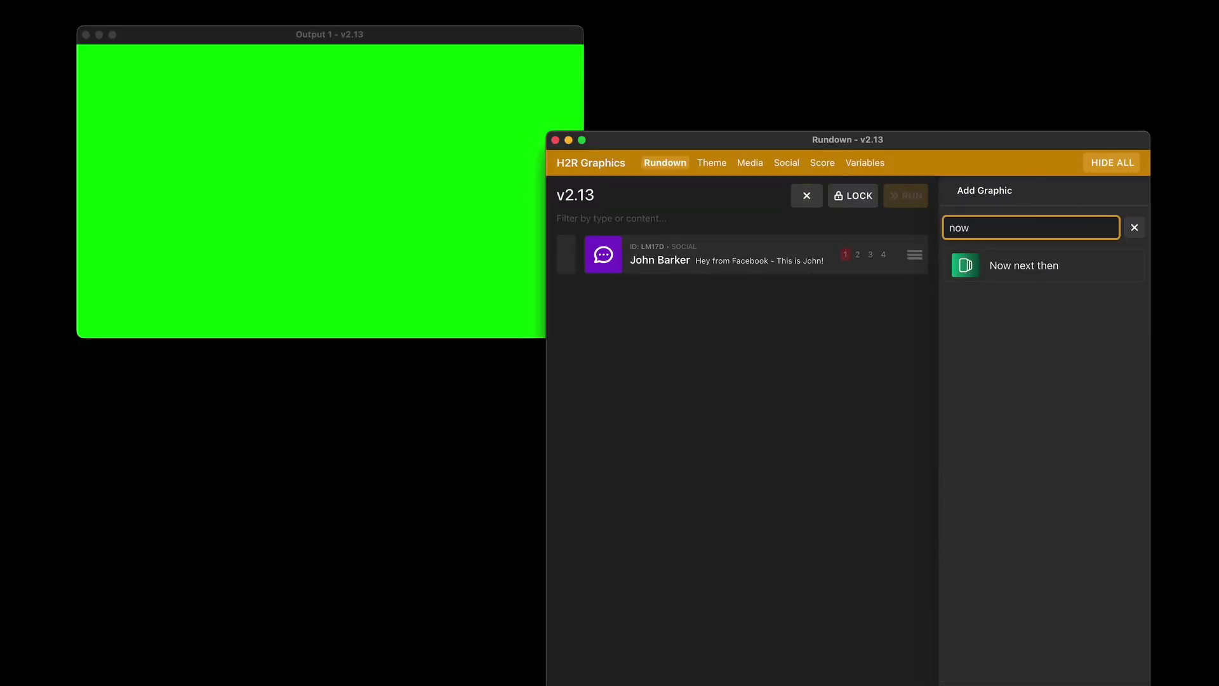
click(1016, 266)
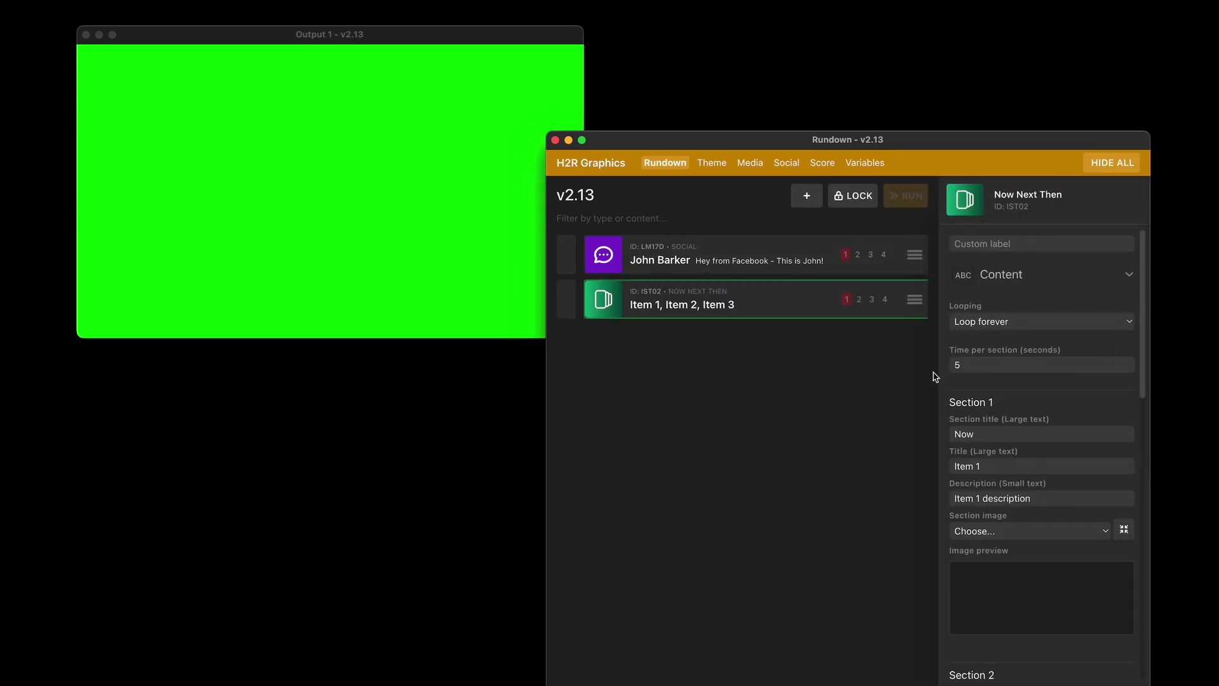
scroll(1061, 522, down, 1)
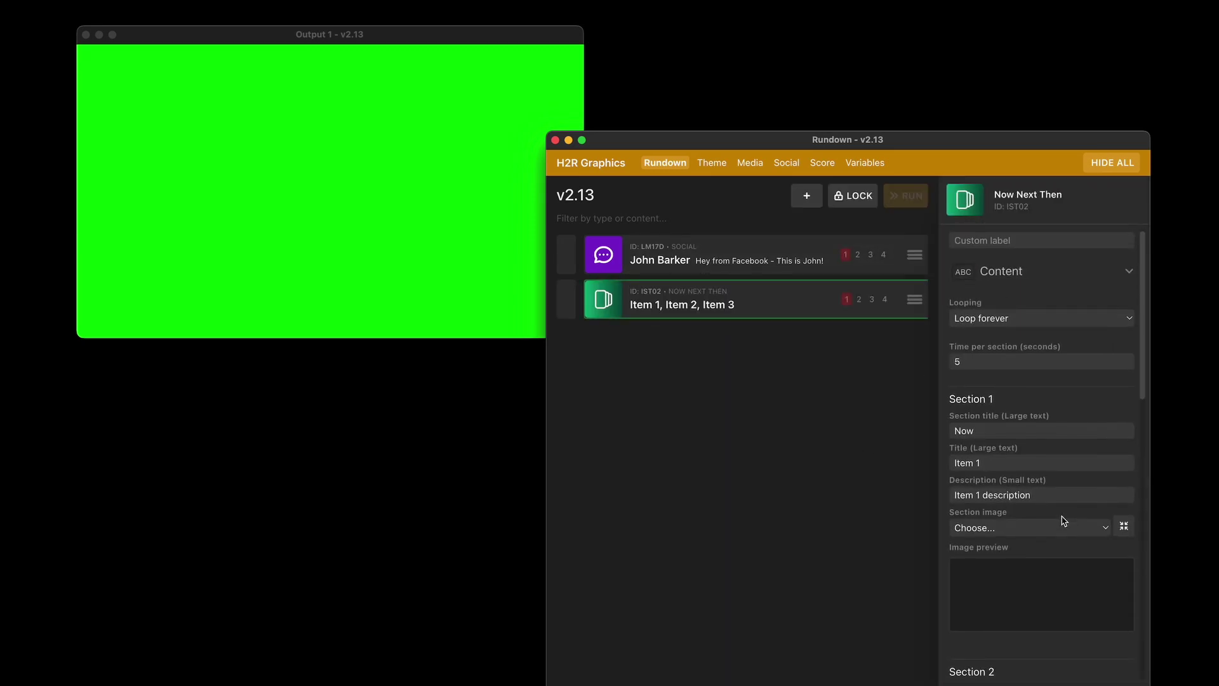
scroll(1061, 523, down, 2)
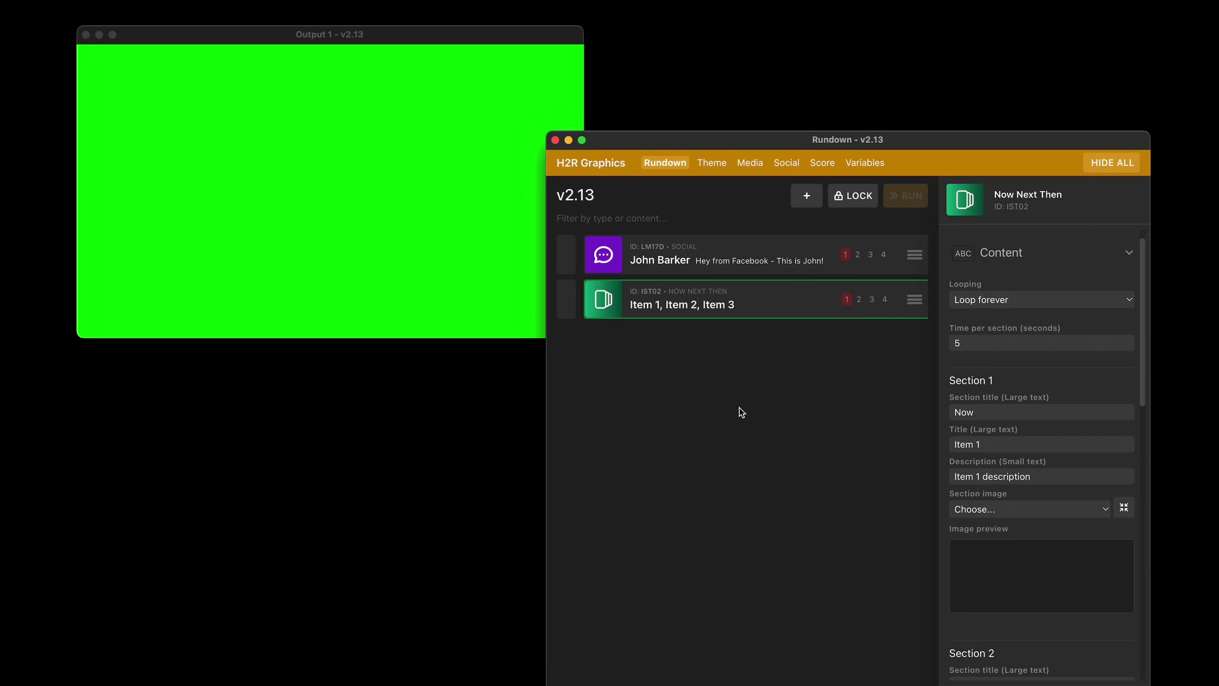
Take the Now Next Then graphic live on Output 1, keeping looping set to Loop forever
double_click(670, 313)
click(291, 205)
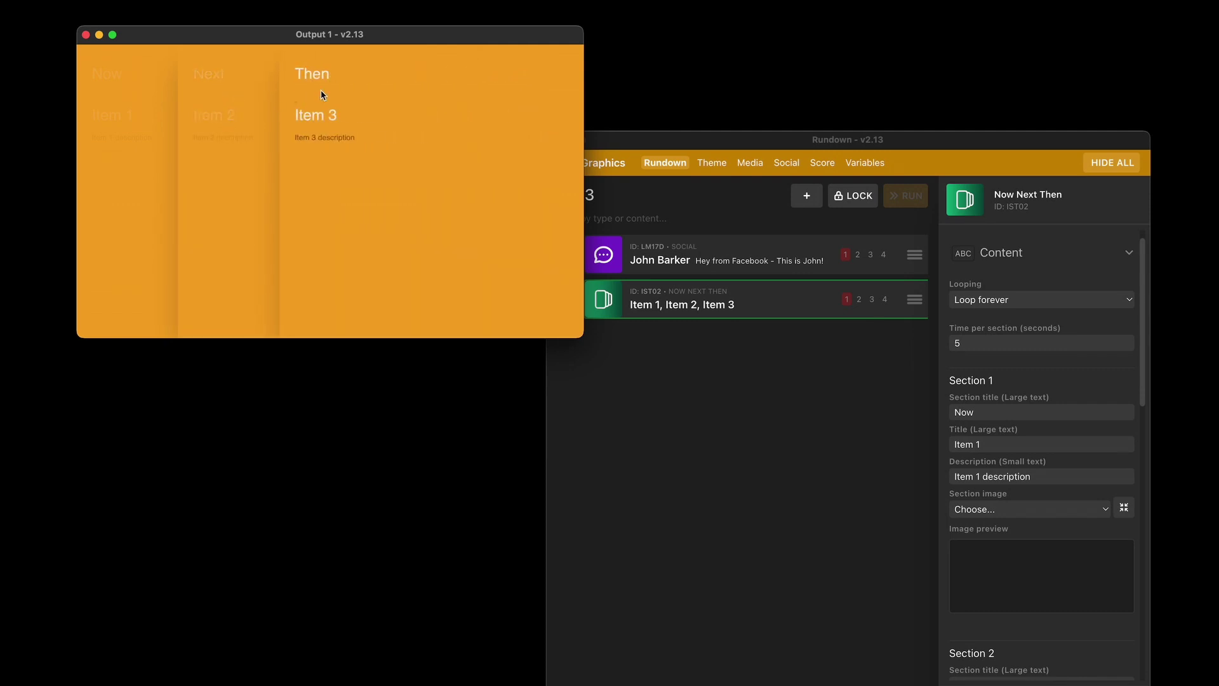
click(816, 398)
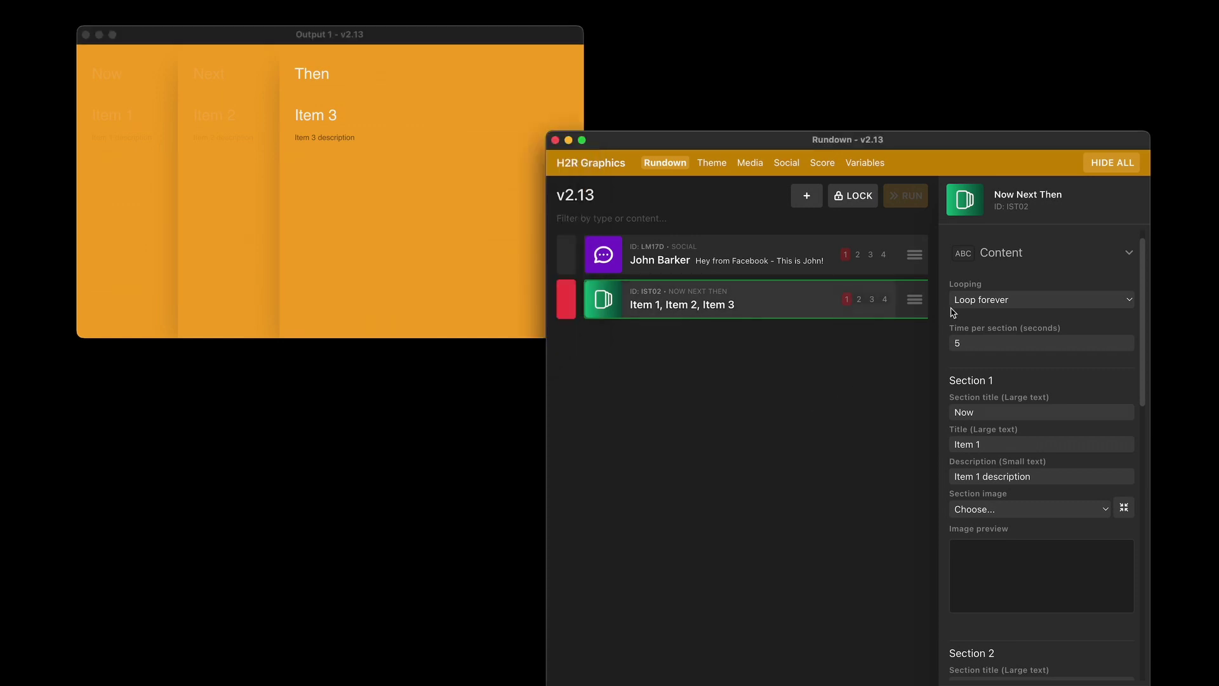
click(1009, 304)
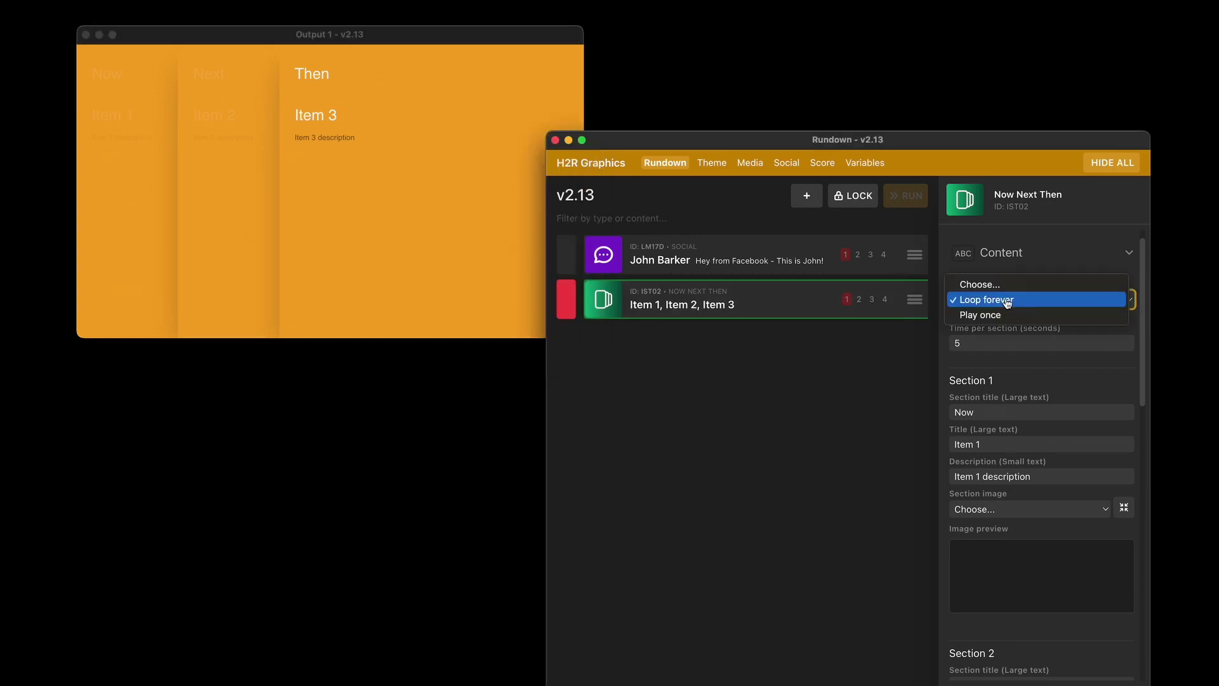
click(991, 304)
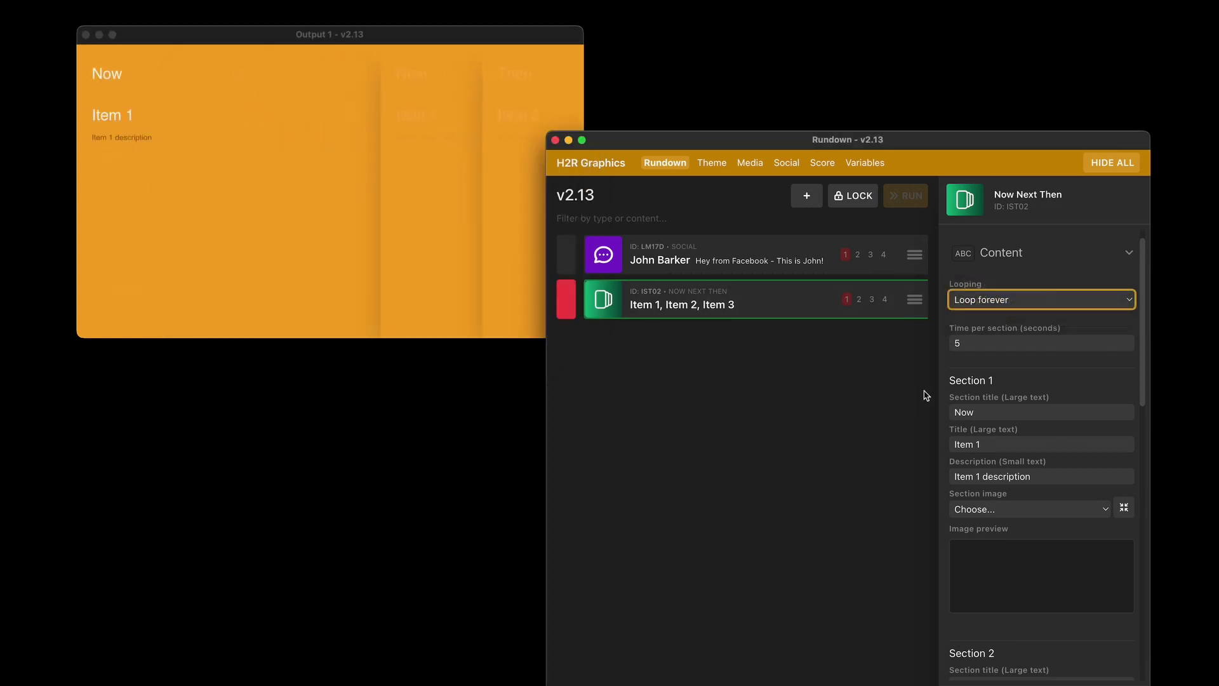
click(991, 342)
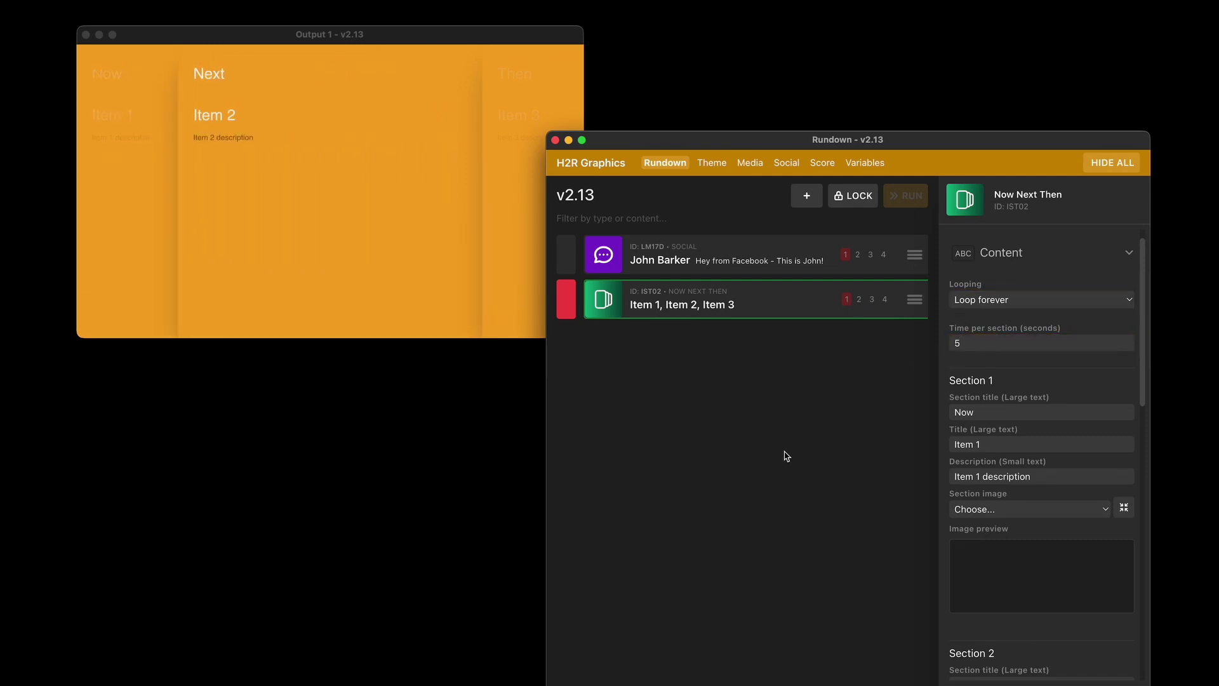
click(211, 57)
Hide the live Now Next Then graphic and switch to the Media library's three images
click(566, 298)
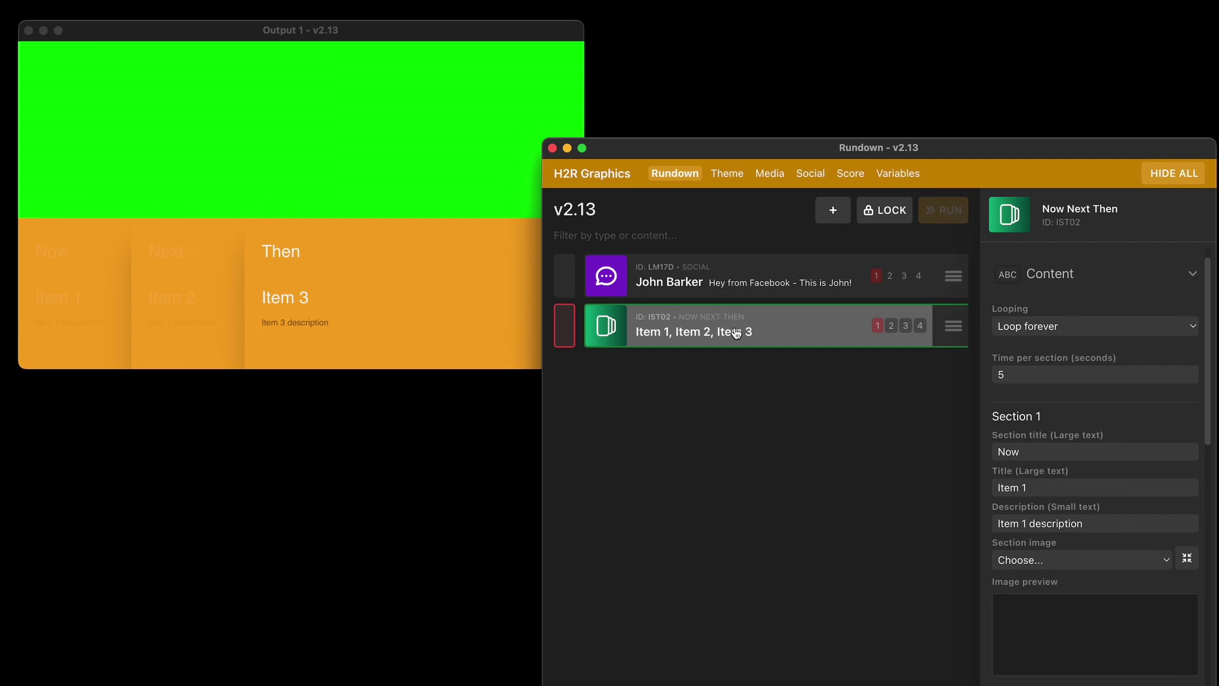
click(782, 178)
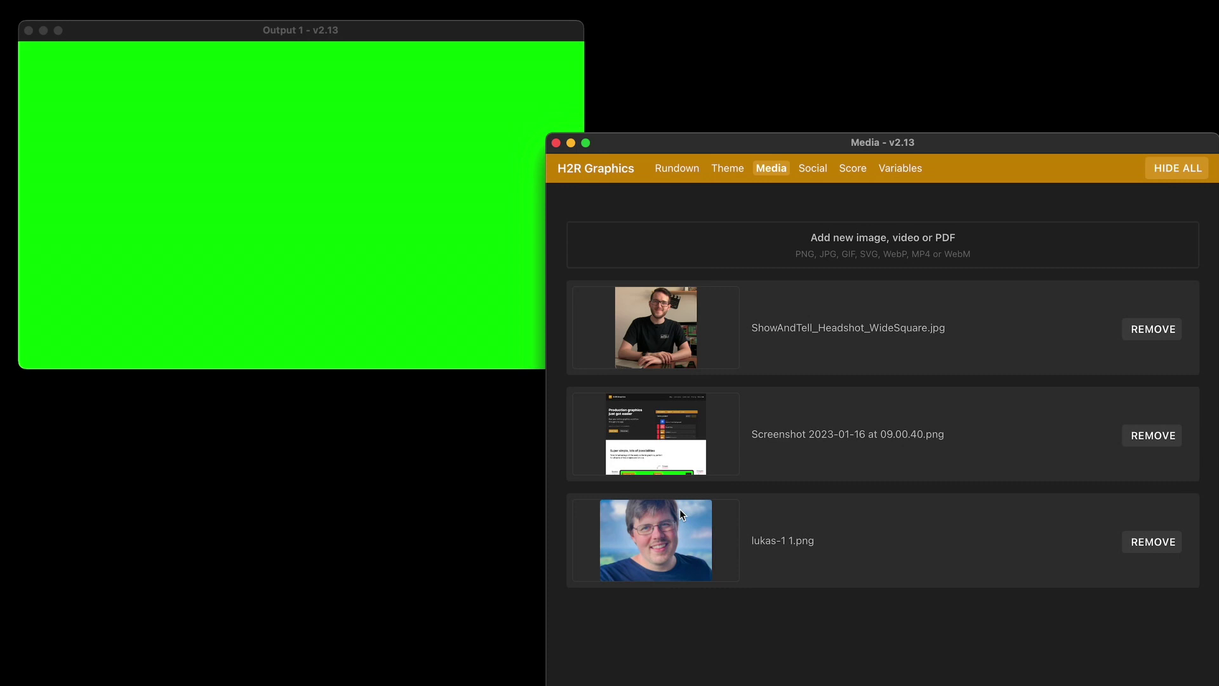
Retitle Section 1 to 'Welcome' and give it the headshot image
click(676, 173)
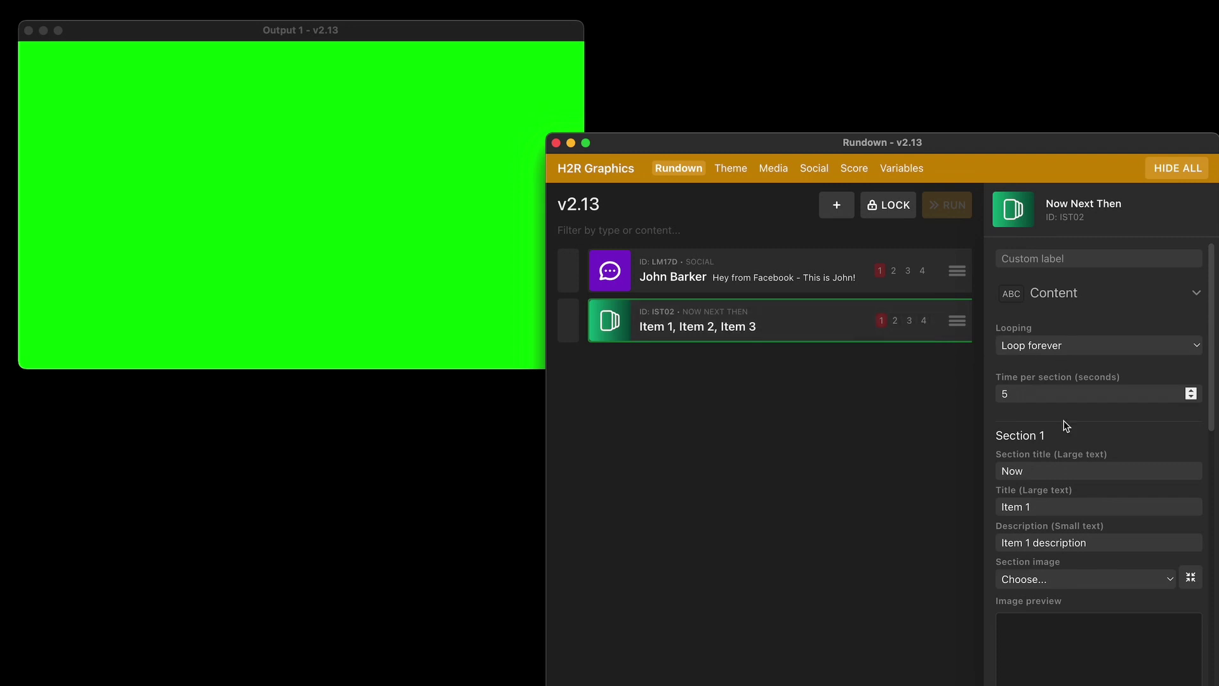
scroll(1064, 451, down, 2)
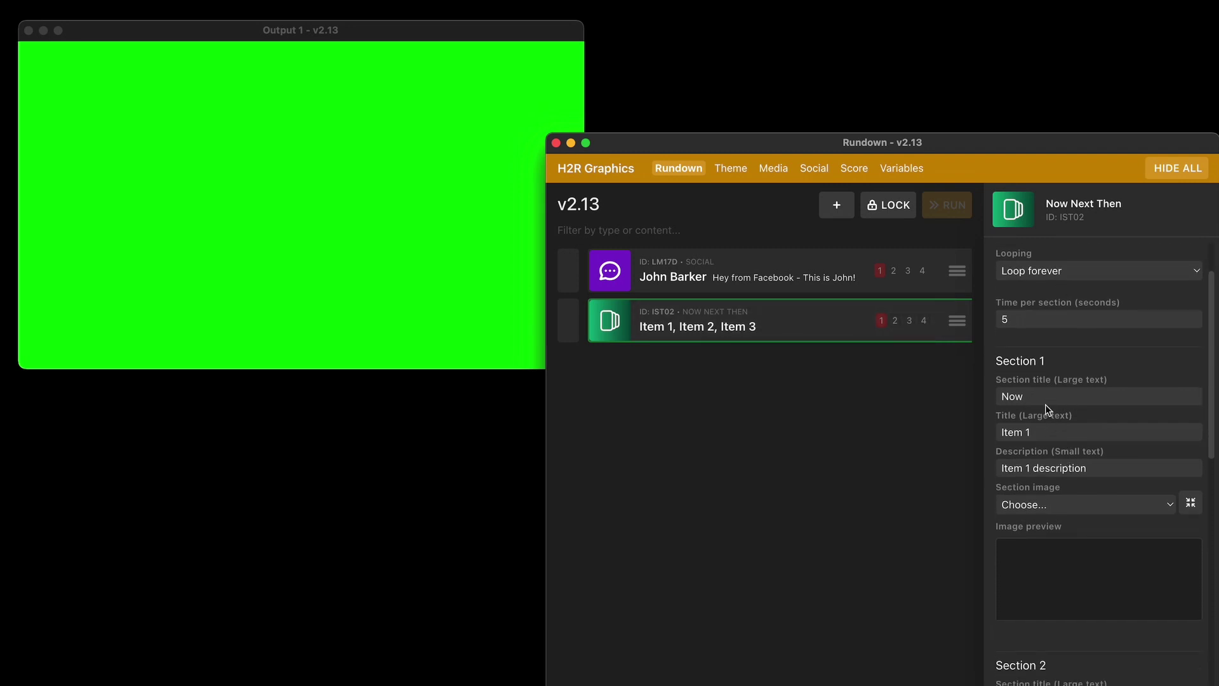
triple_click(1050, 439)
text(Welc)
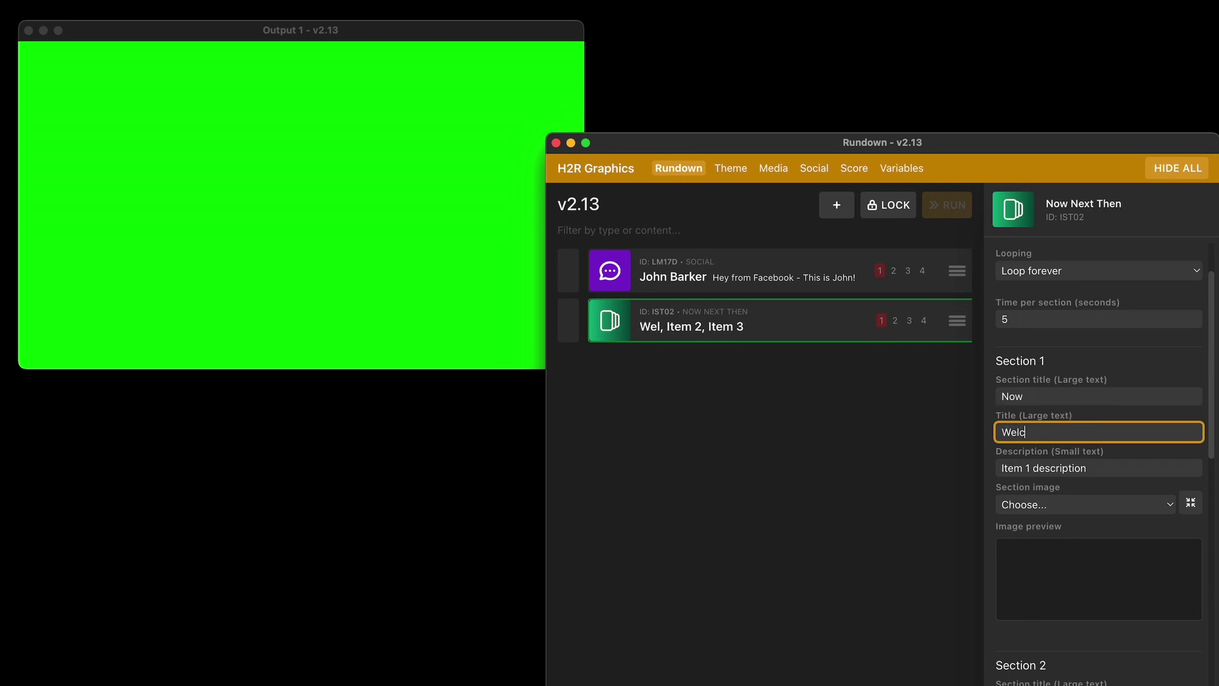
text(ome)
click(1097, 469)
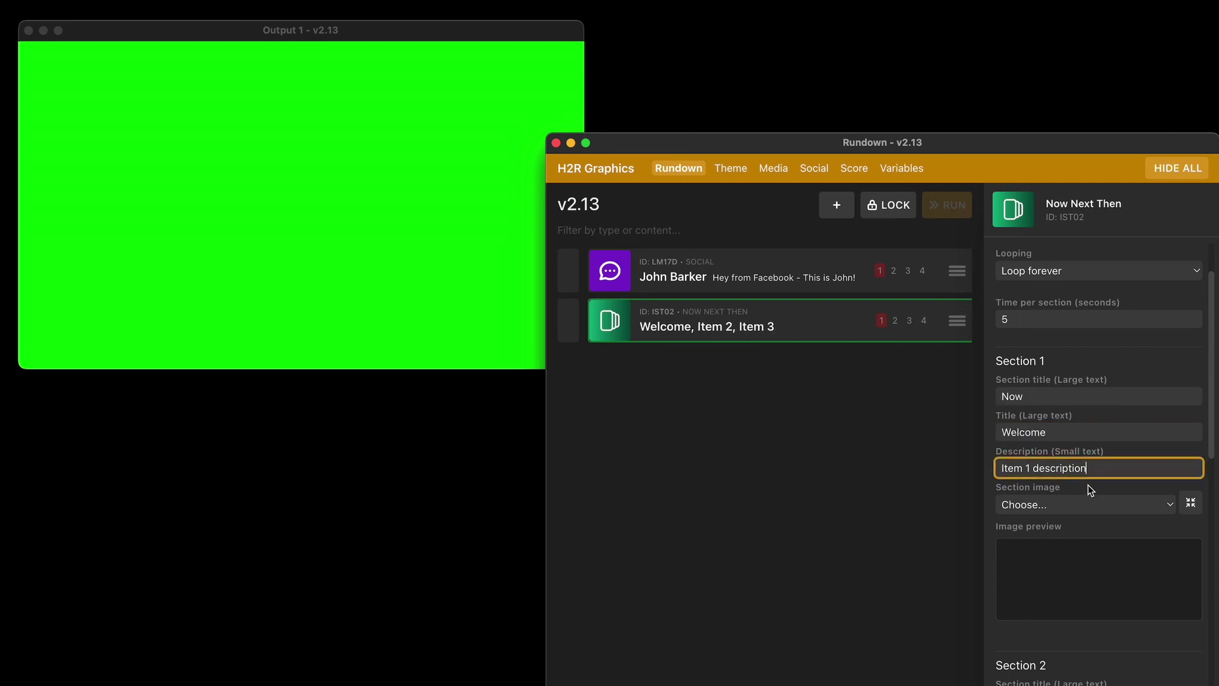
click(1059, 512)
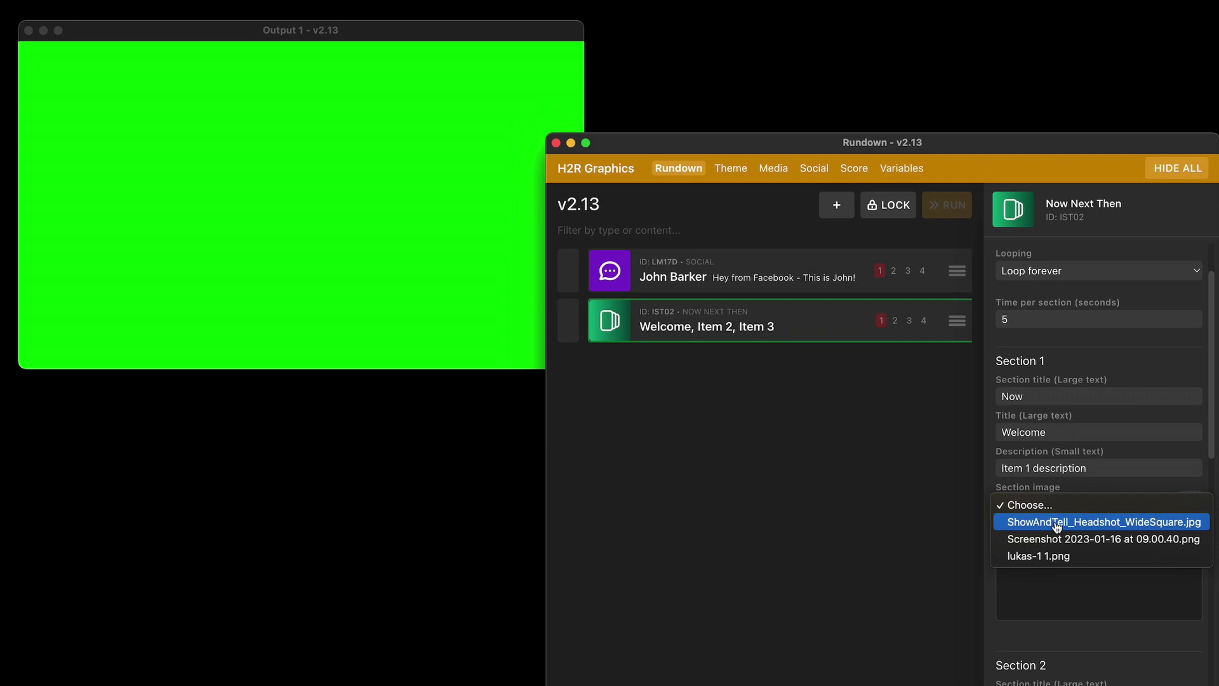
click(1058, 525)
Retitle Section 2 to 'h2r.graphics' and give it the screenshot image
scroll(1061, 508, down, 5)
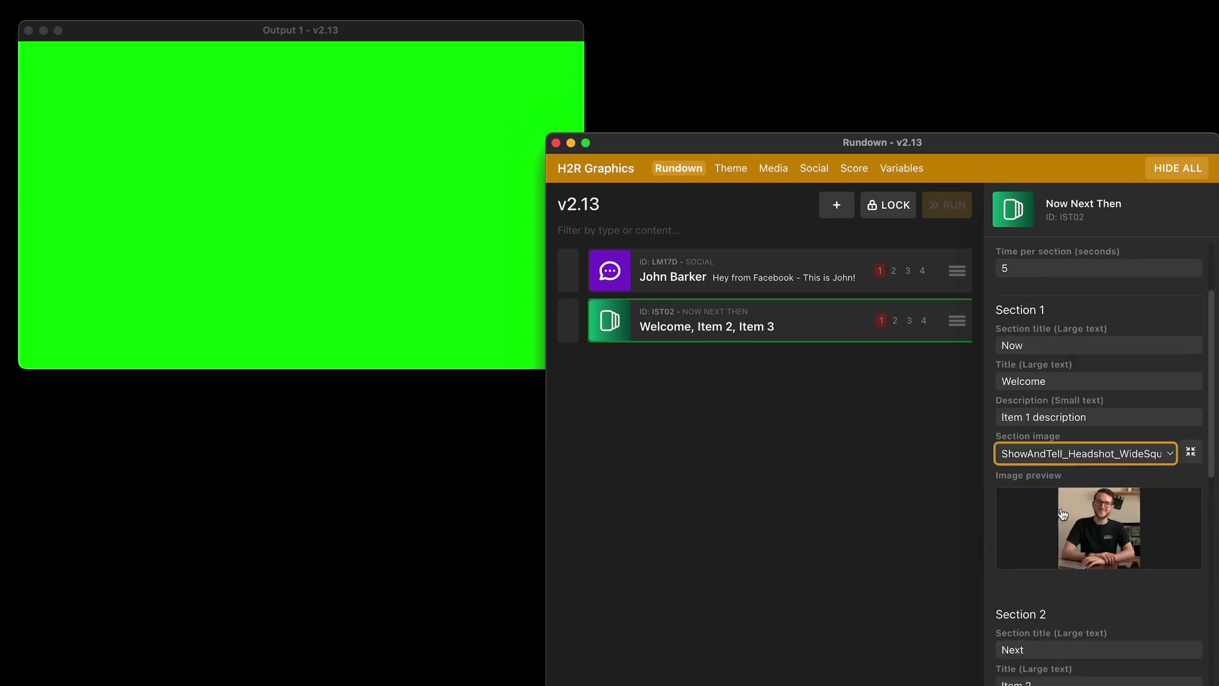
triple_click(1037, 505)
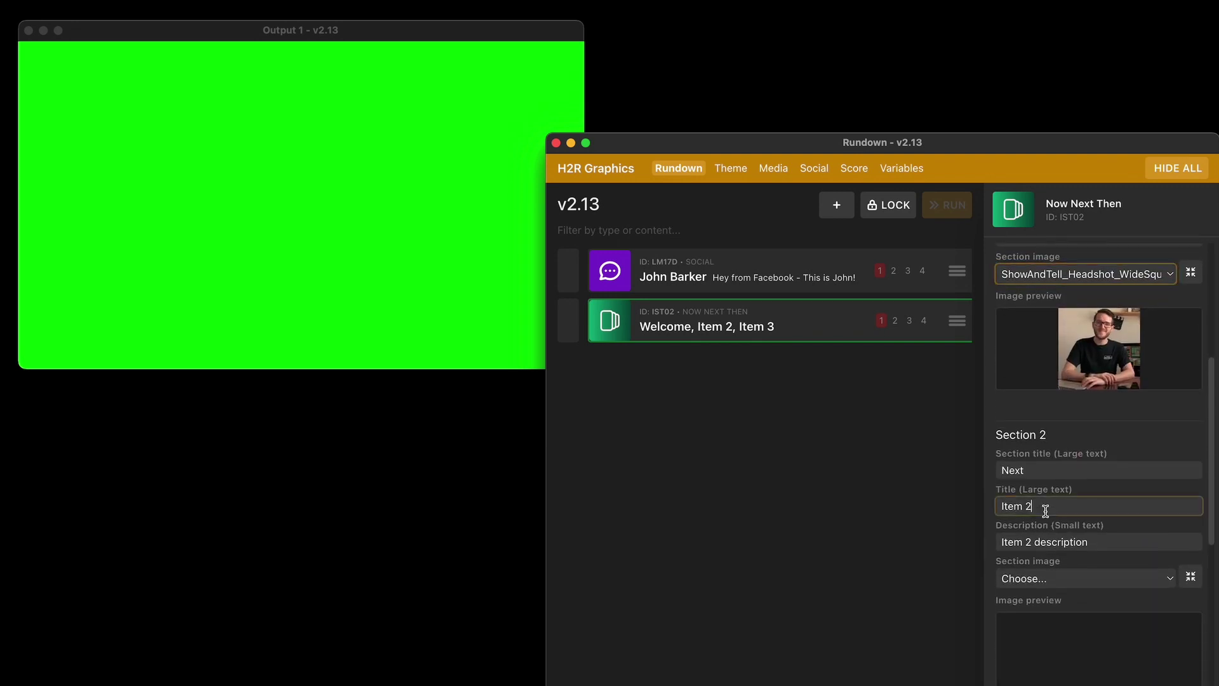
text(h2)
text(r.graphics)
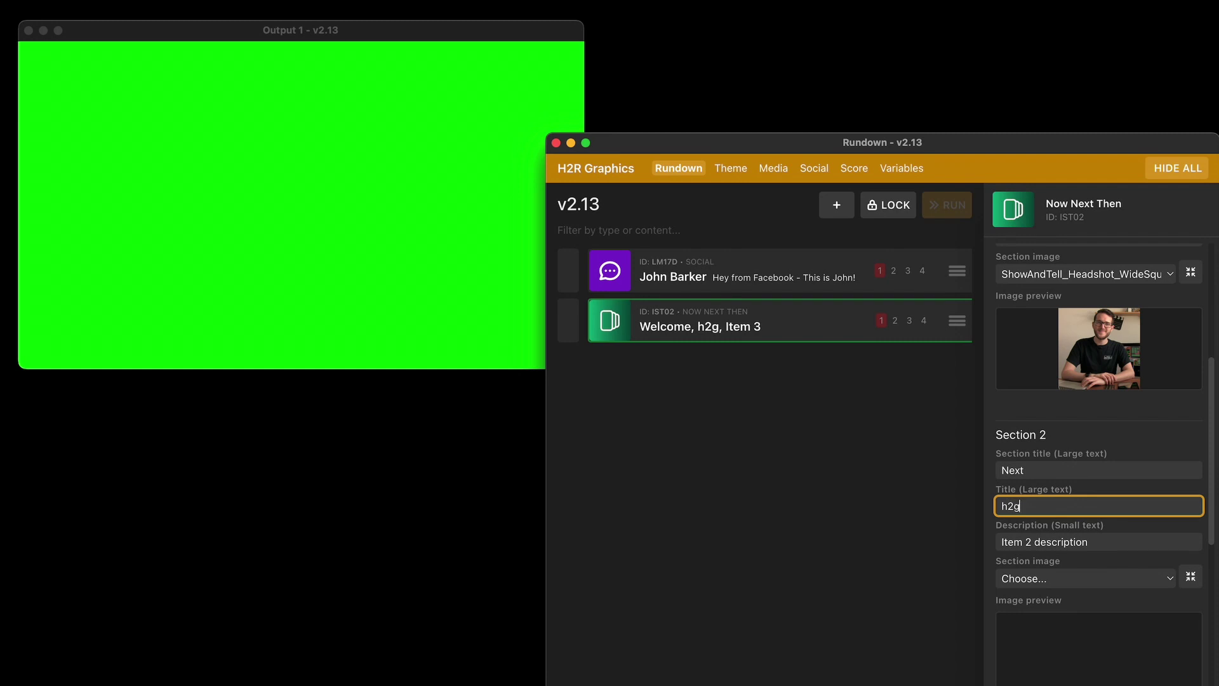
click(1063, 578)
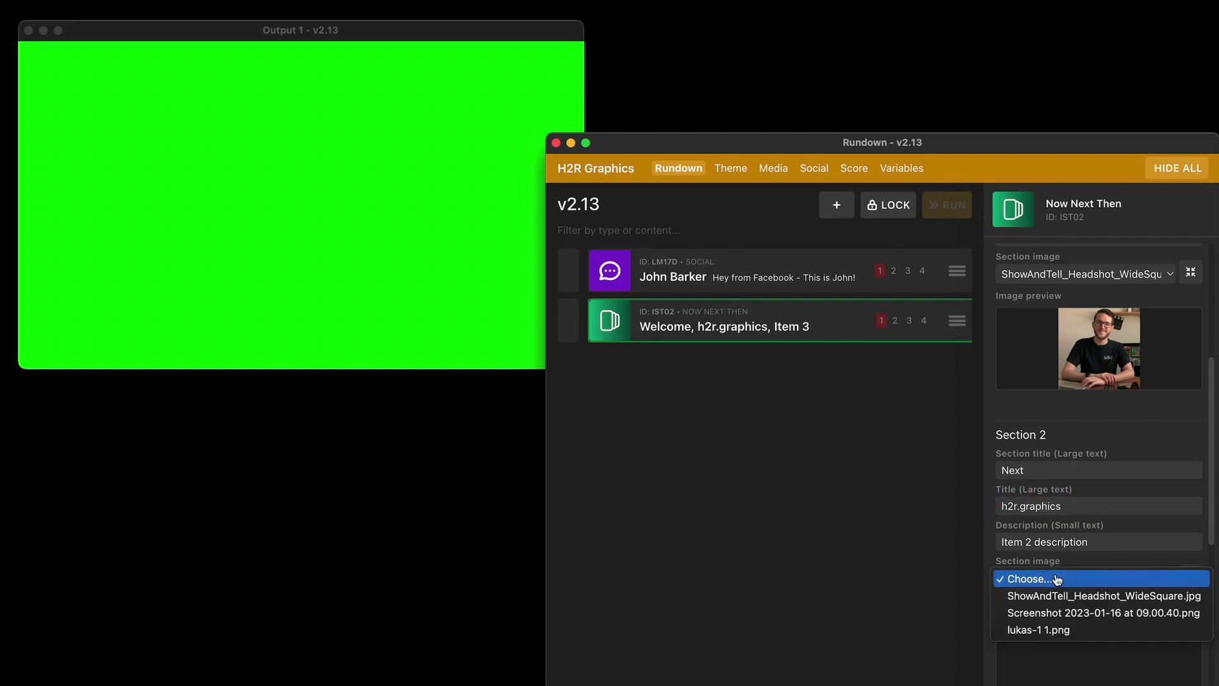
click(1065, 613)
Retitle Section 3 with the guest's name and photo, then select the Time per section value
scroll(1028, 563, down, 5)
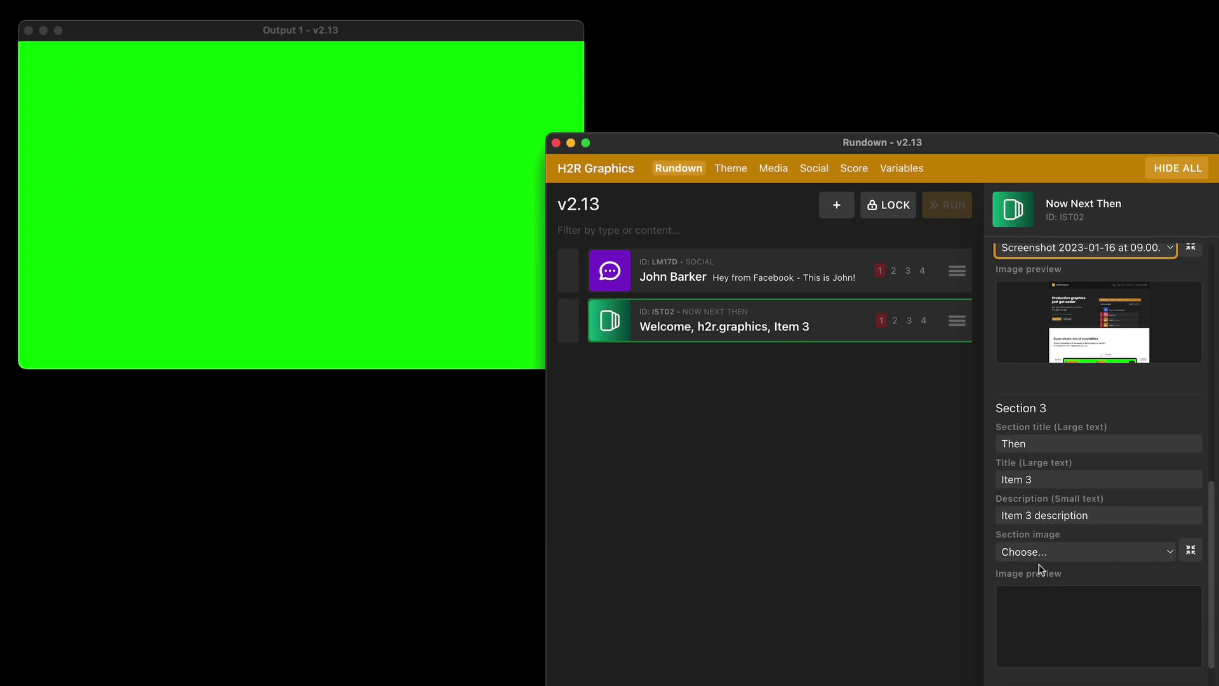
drag(1047, 477, 1012, 458)
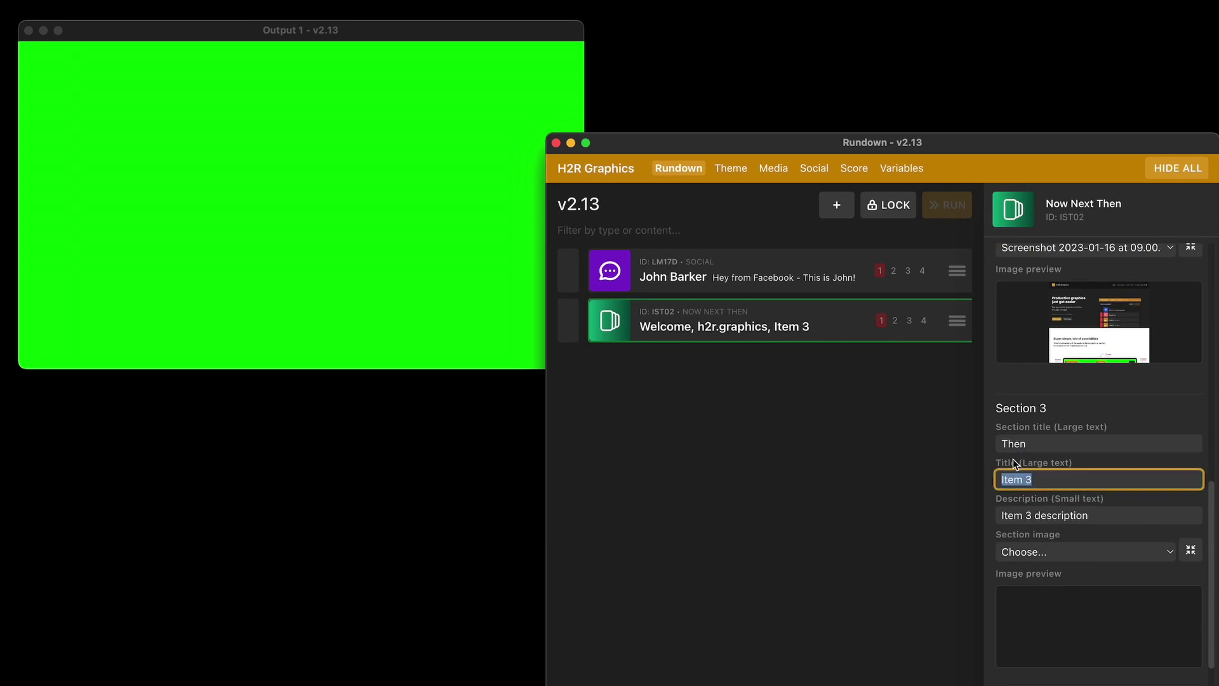
text(Guest)
text(: Likes)
key(BackSpace)
key(BackSpace)
key(BackSpace)
text(kas)
click(1076, 557)
click(1075, 602)
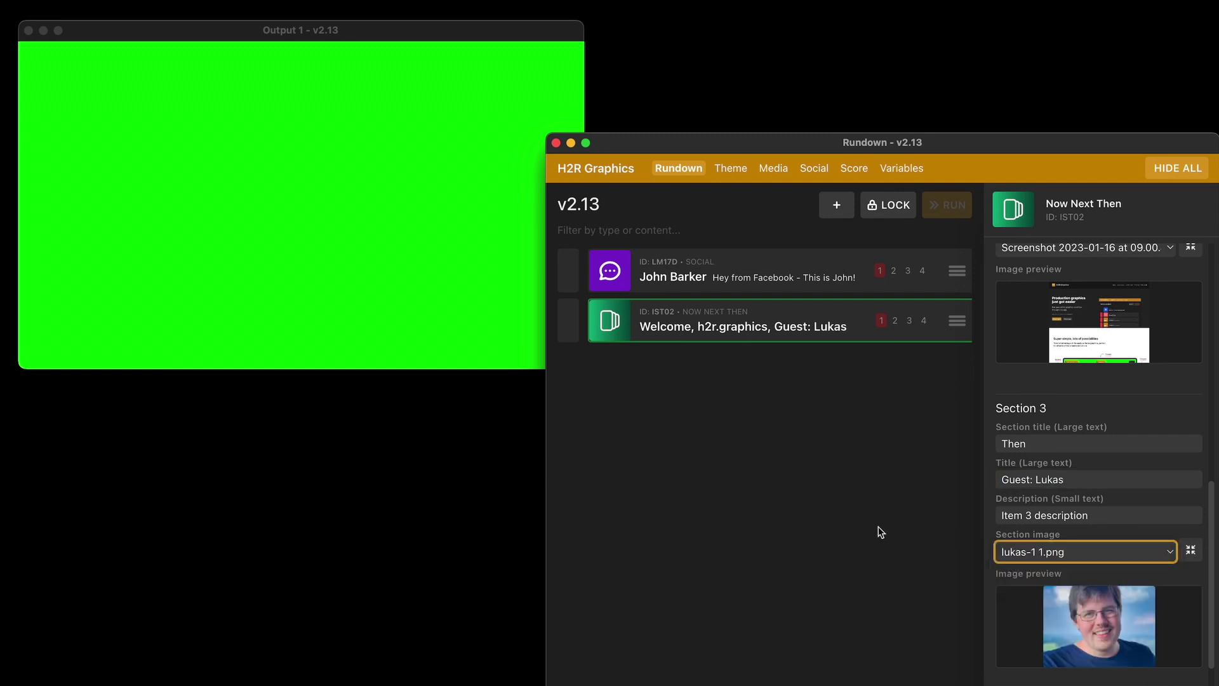
scroll(1080, 519, up, 10)
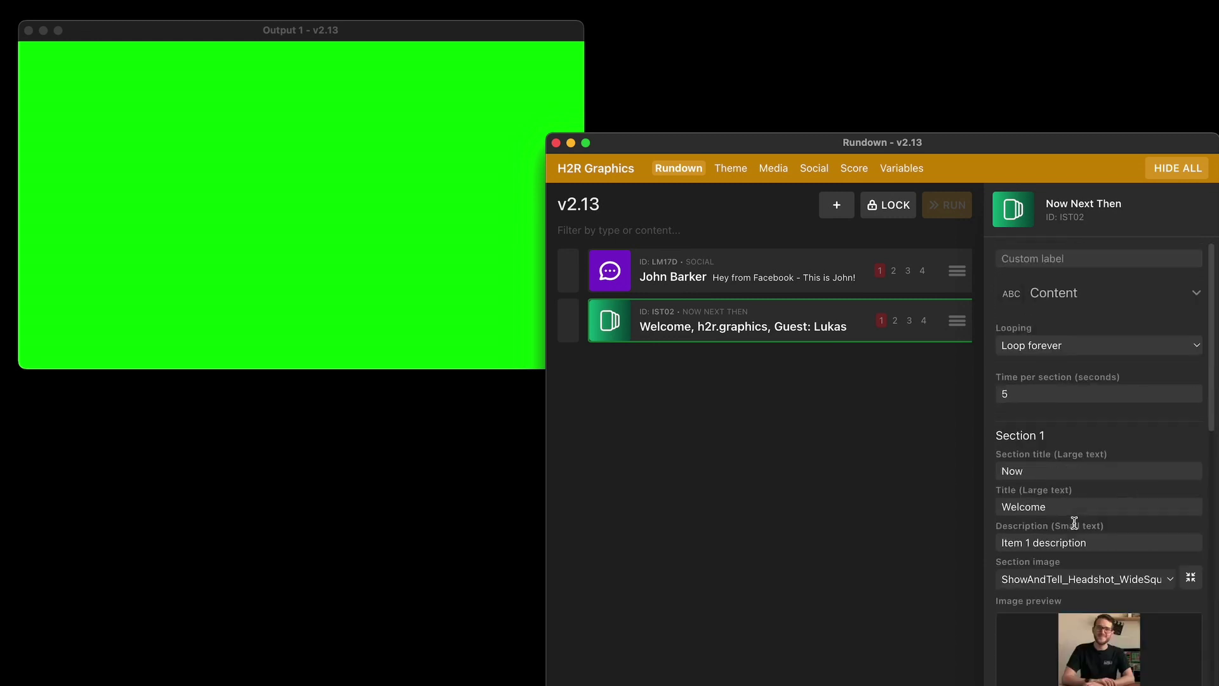
double_click(1022, 387)
Set Time per section to 3 and play the Now Next Then graphic on Output 1
text(3)
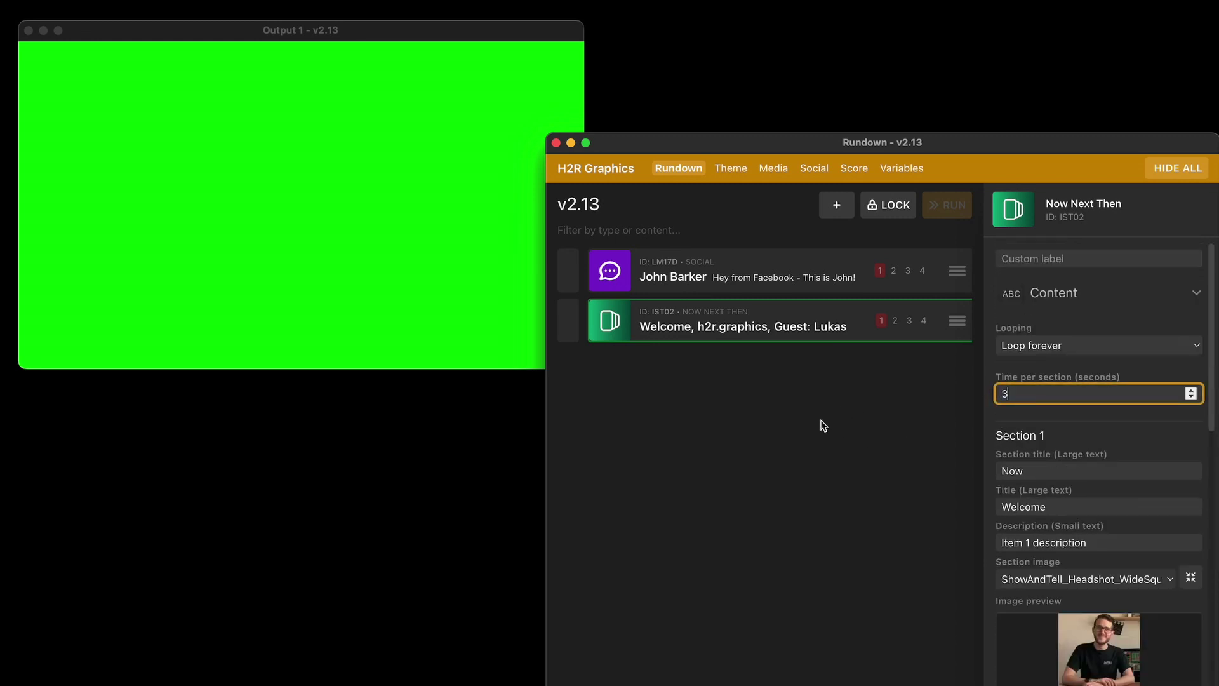
click(824, 425)
double_click(674, 327)
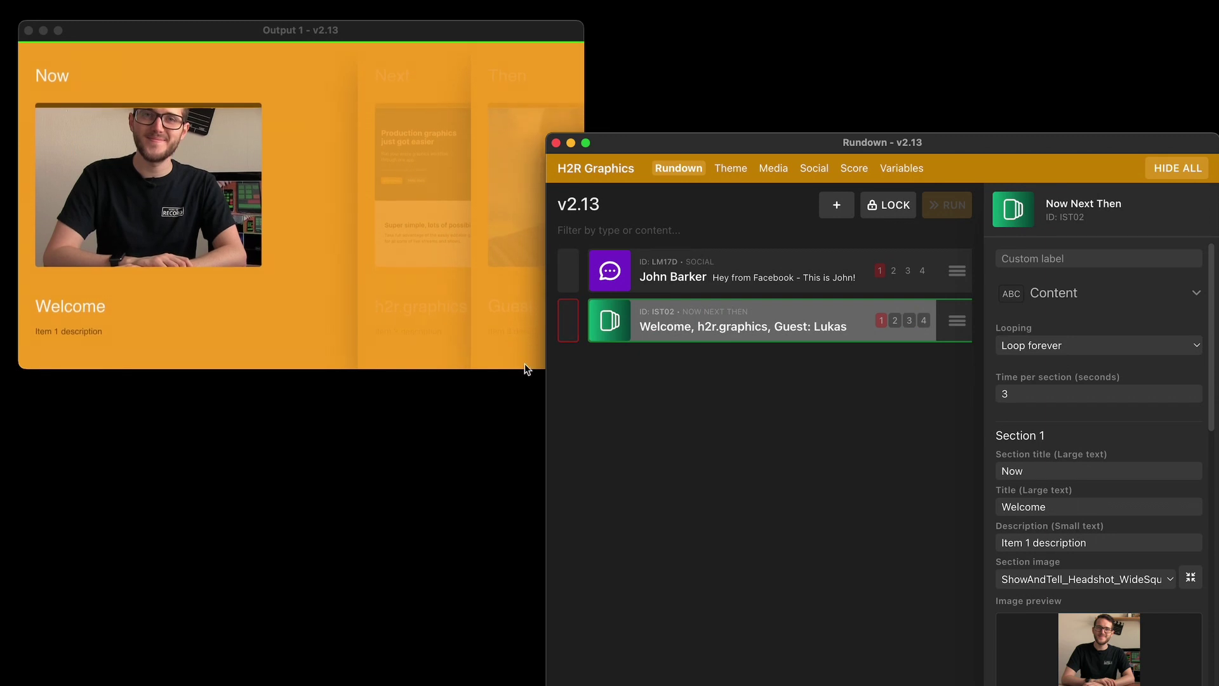
Watch it cycle on the output, confirm 3 seconds per section, and take it off air
click(414, 307)
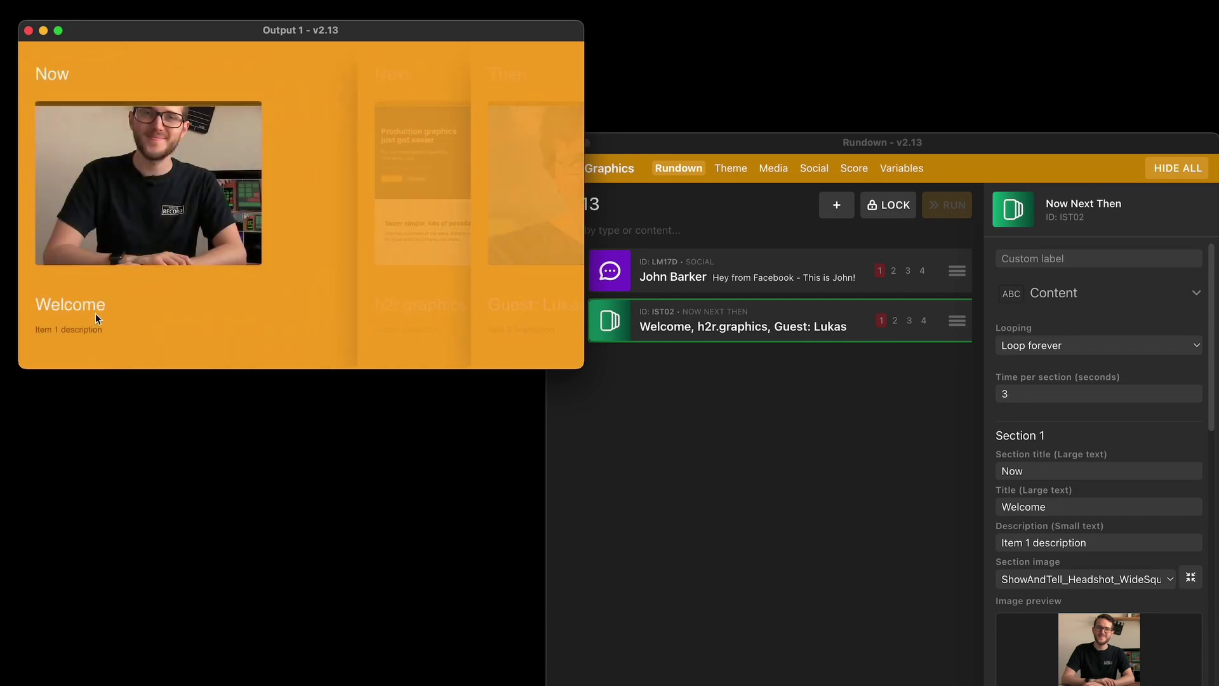
click(988, 435)
click(1021, 394)
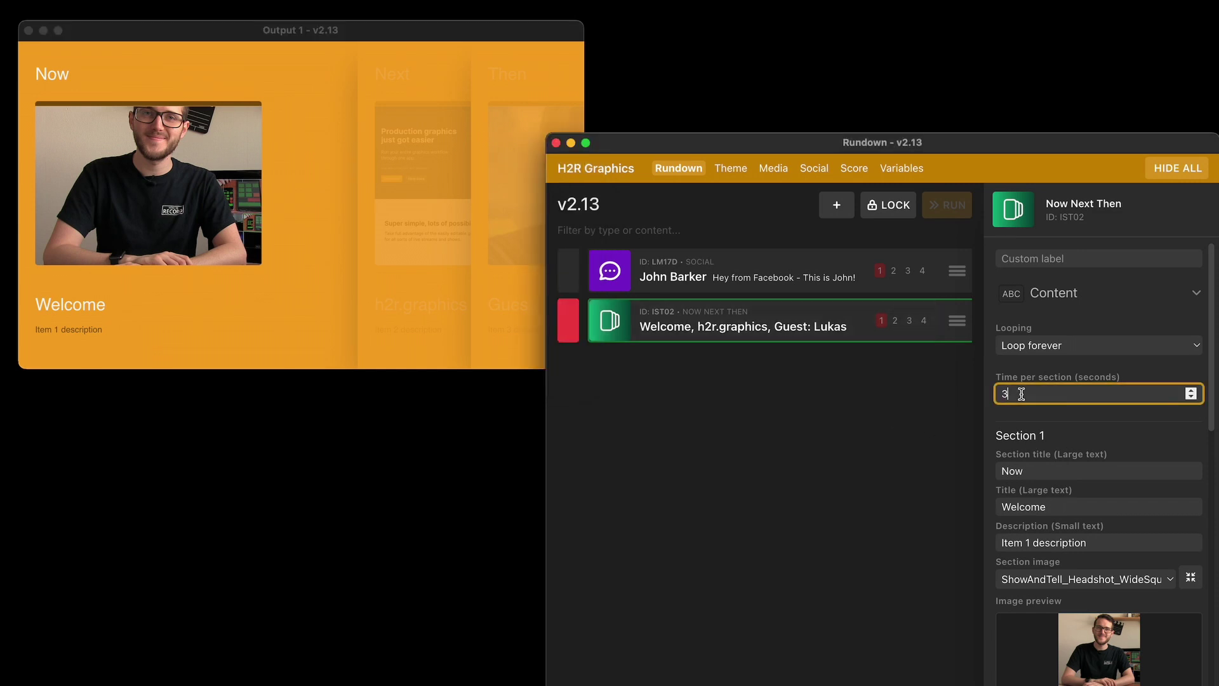
click(915, 426)
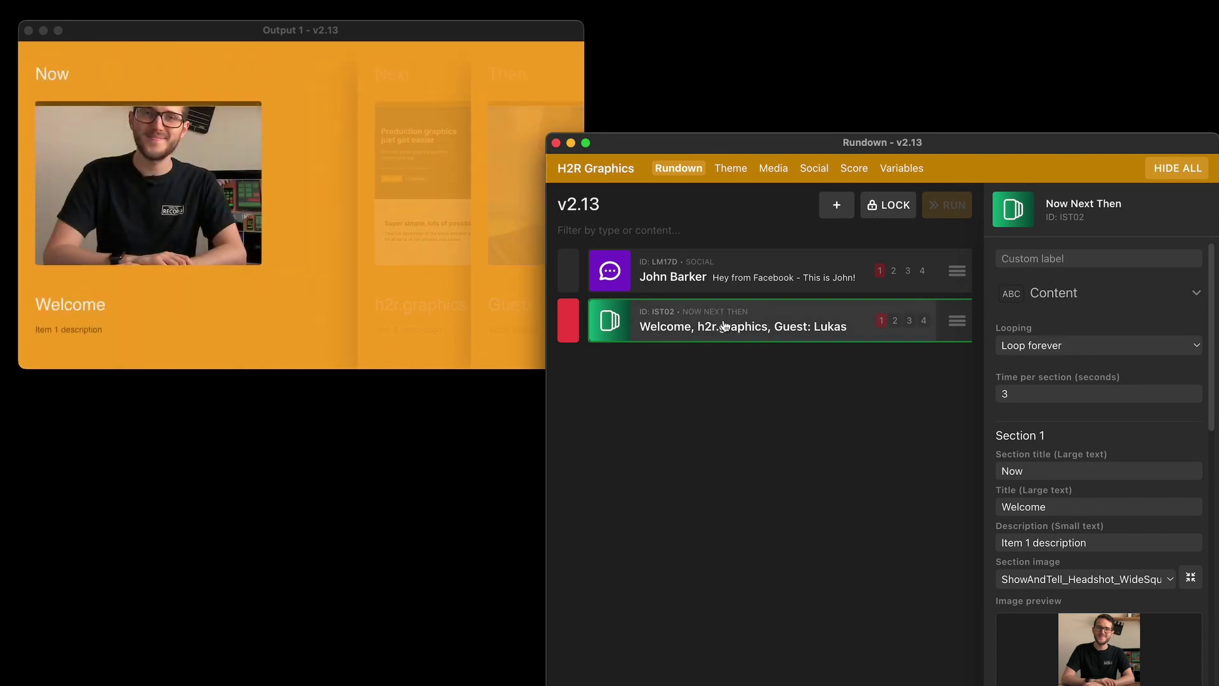
click(731, 325)
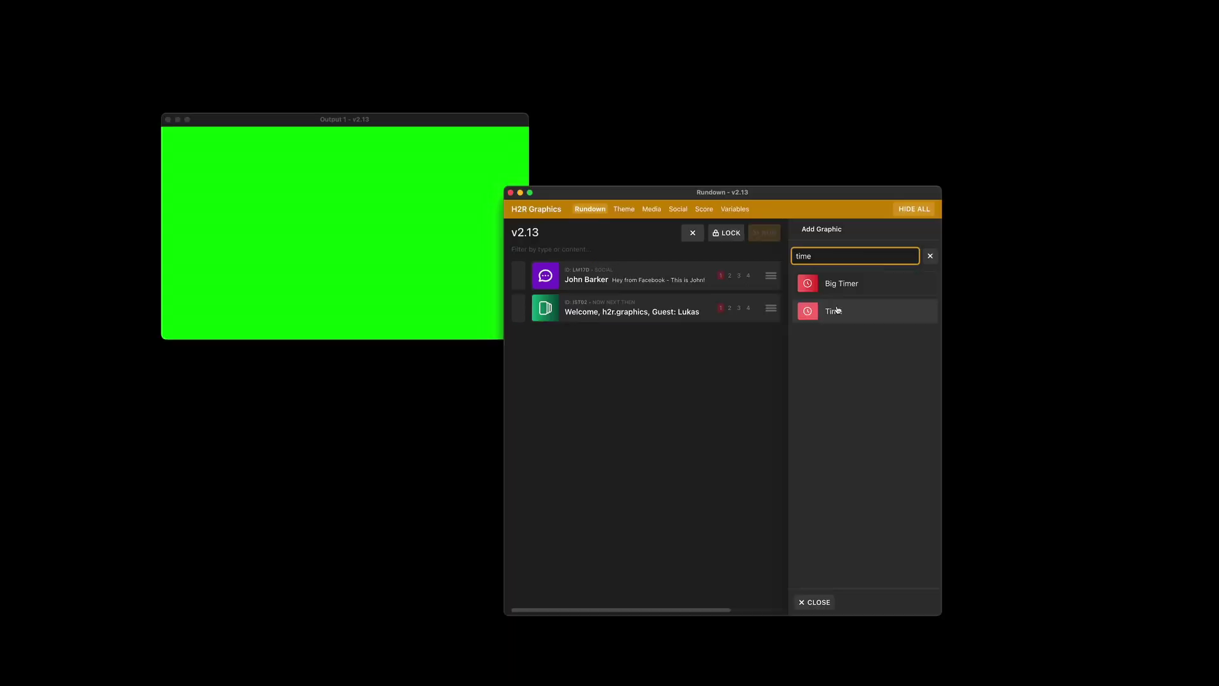
Add a 00:00:10 Countdown time graphic, untick 'hide when time is up', and play it
click(838, 309)
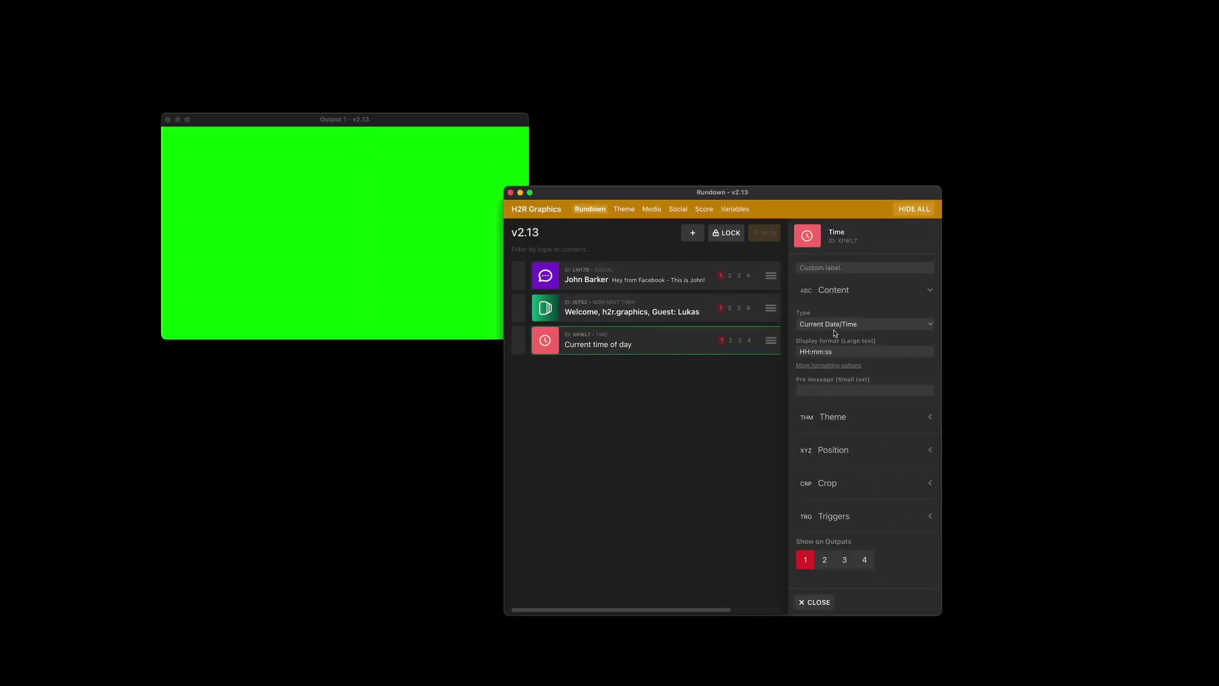
click(836, 325)
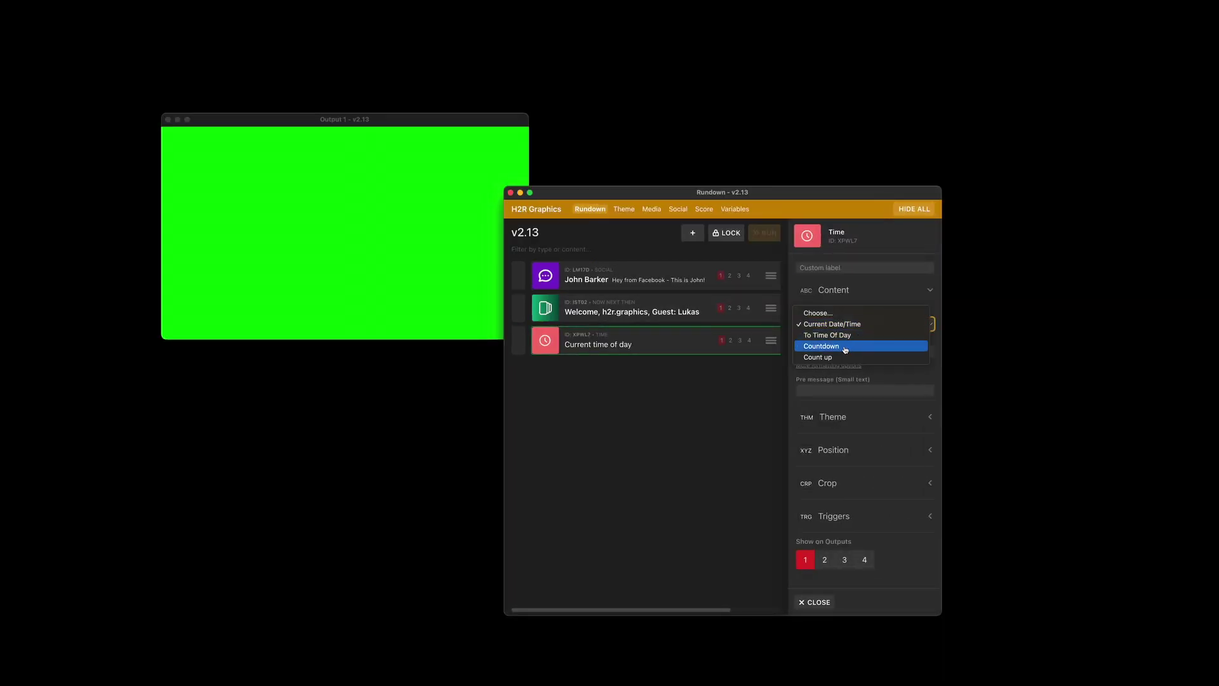
click(845, 346)
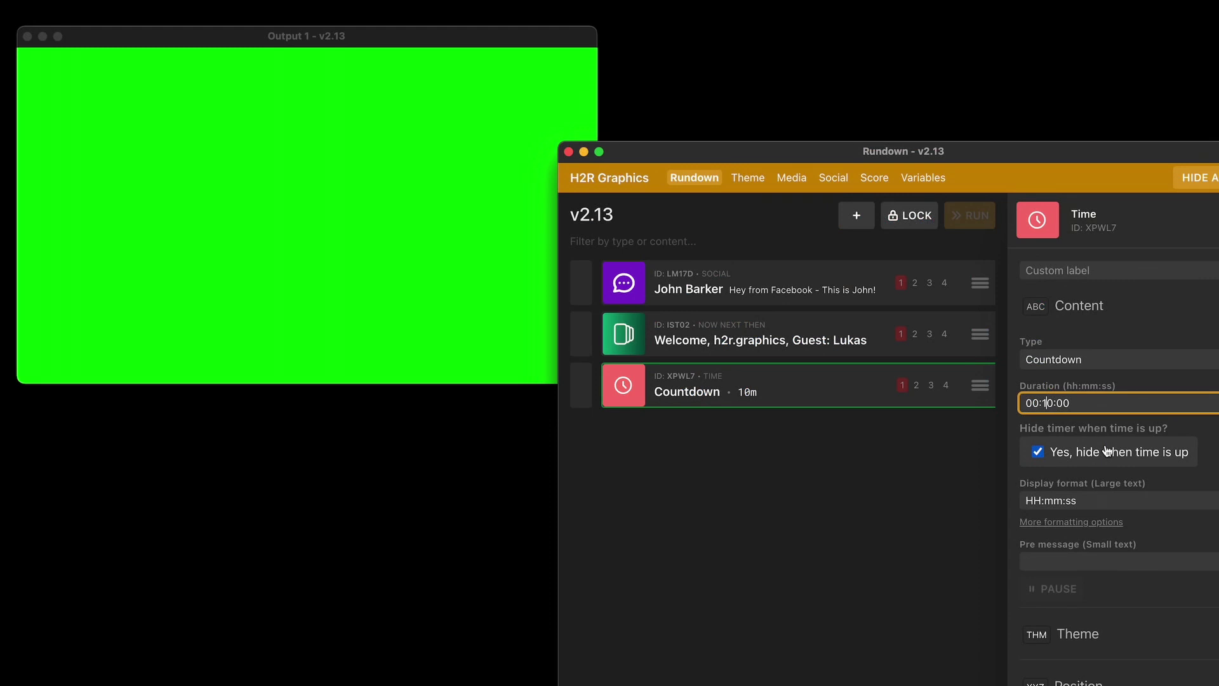
key(BackSpace)
text(00:00:00)
key(BackSpace)
text(1)
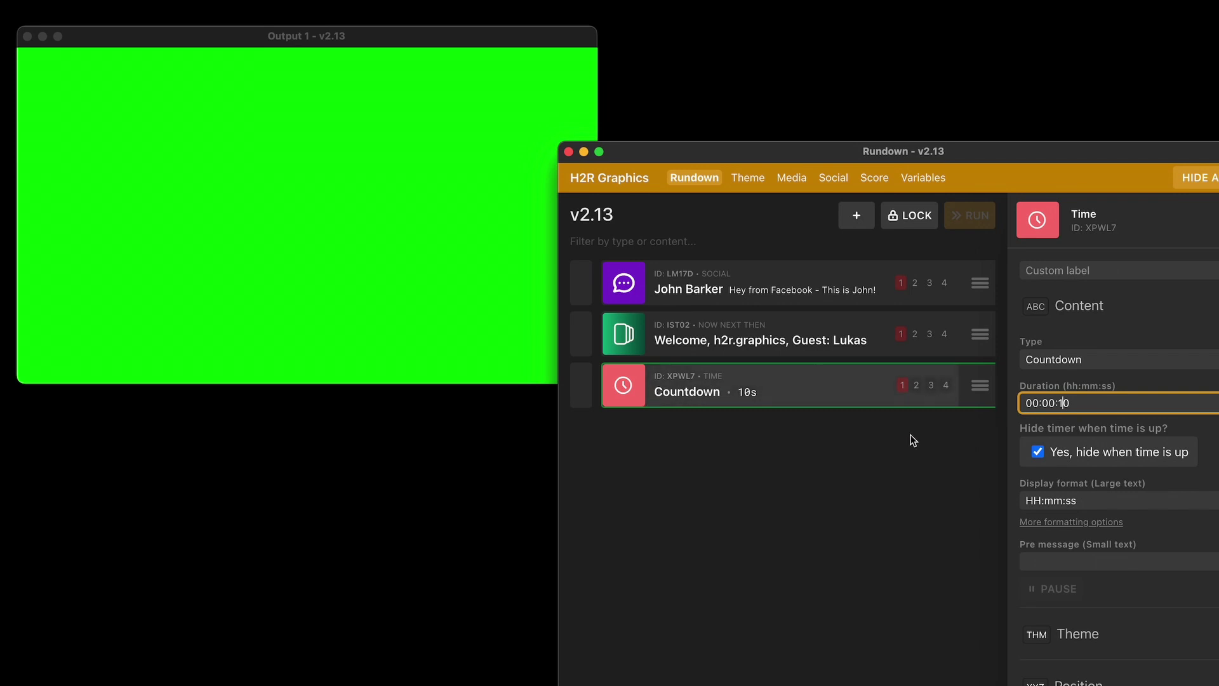
click(1038, 451)
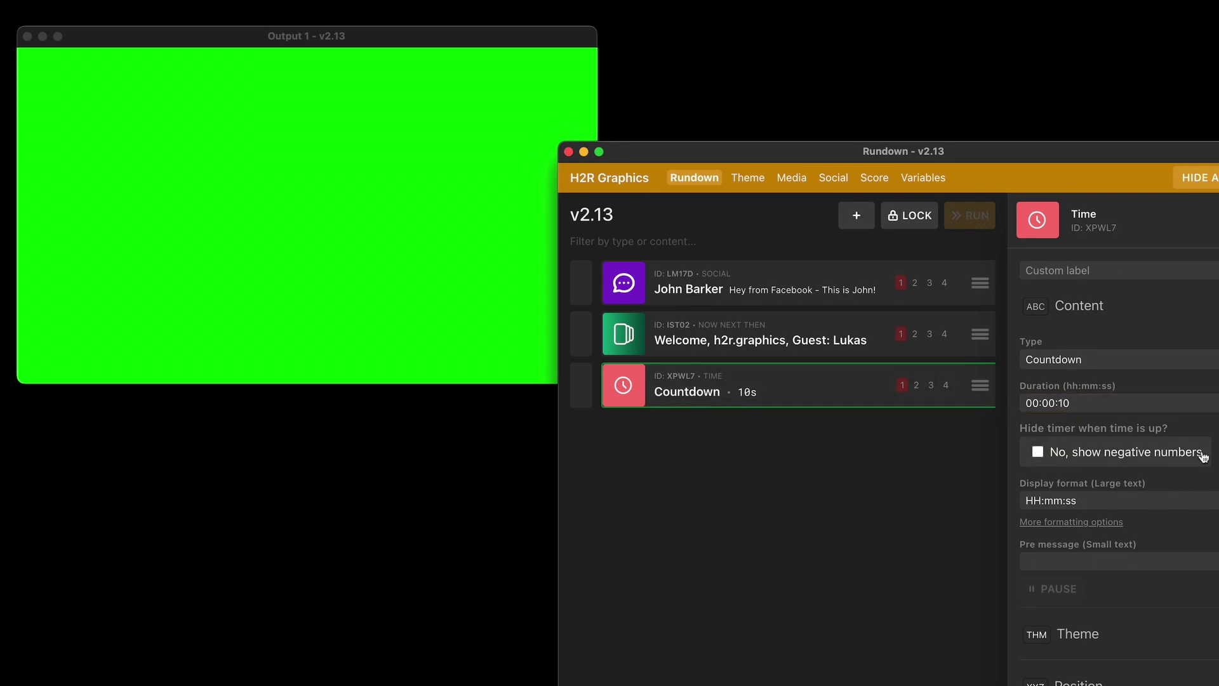
double_click(741, 398)
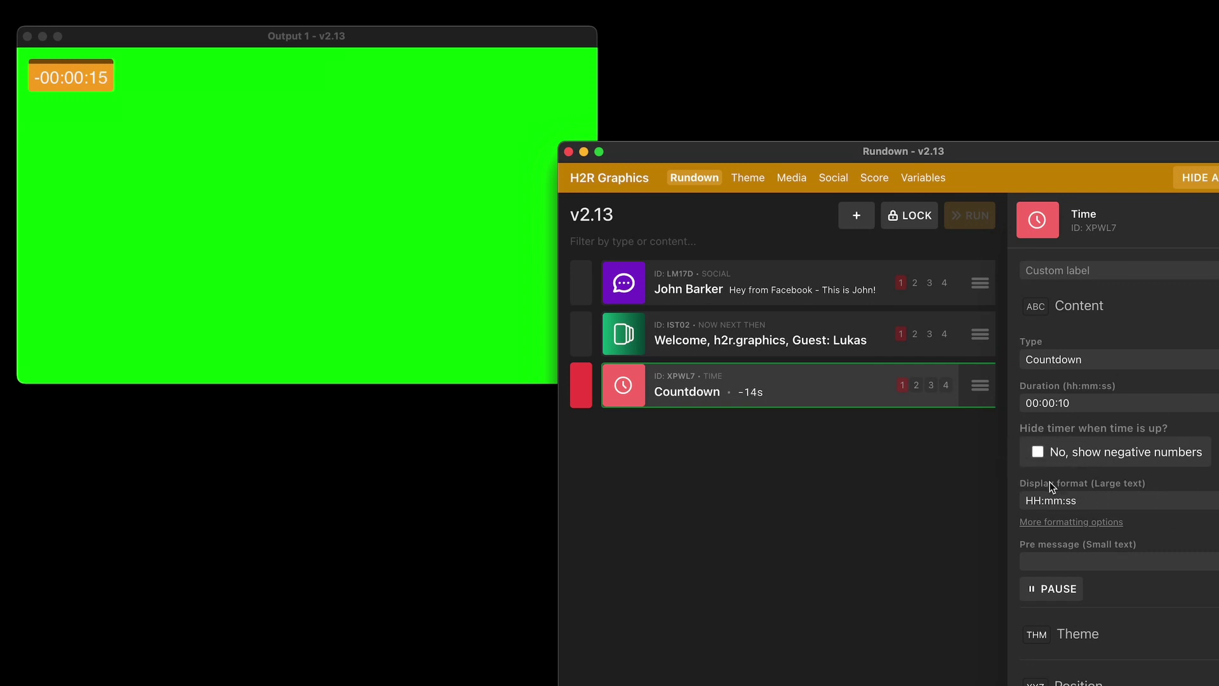
Re-tick 'hide when time is up', then enter a commenter name and 'Hello there, this is my custom comment'
click(1063, 462)
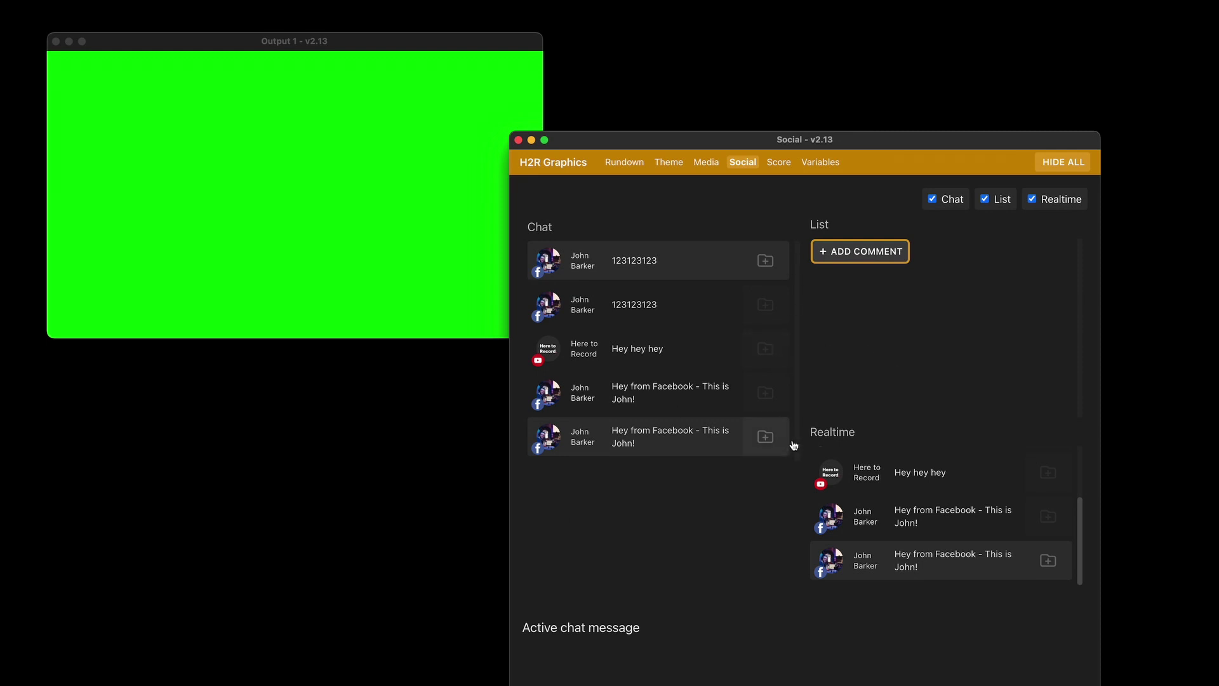
click(862, 254)
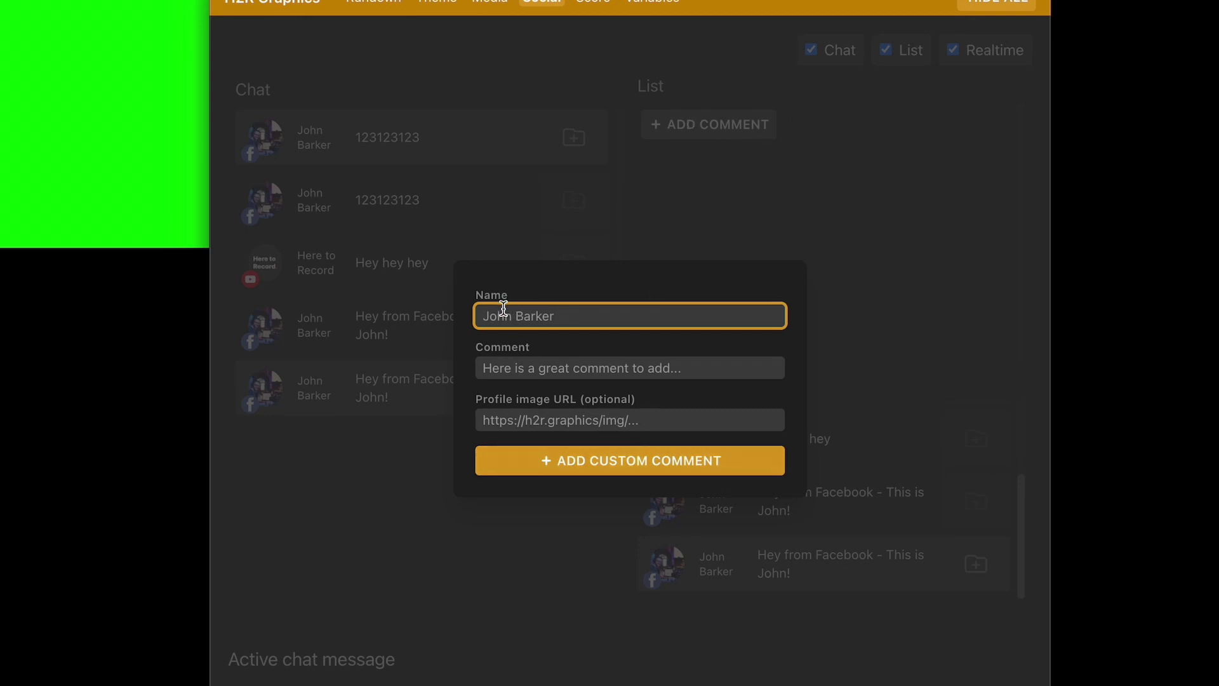
key(Tab)
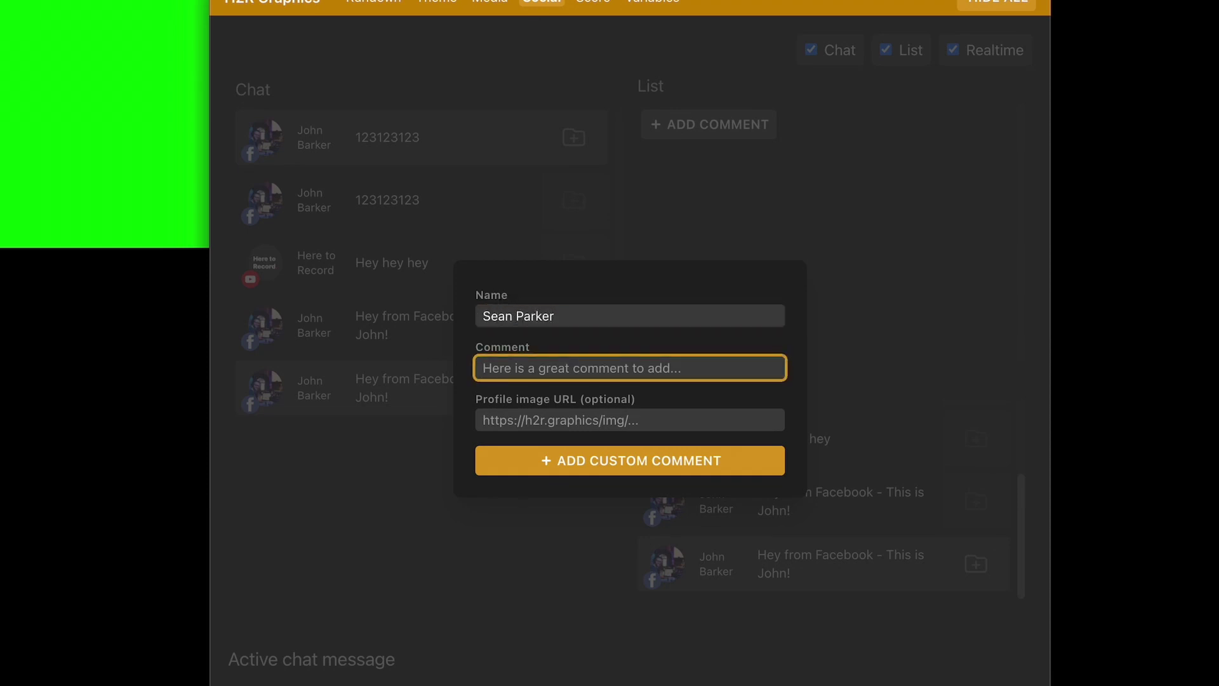
text(Hello there, t)
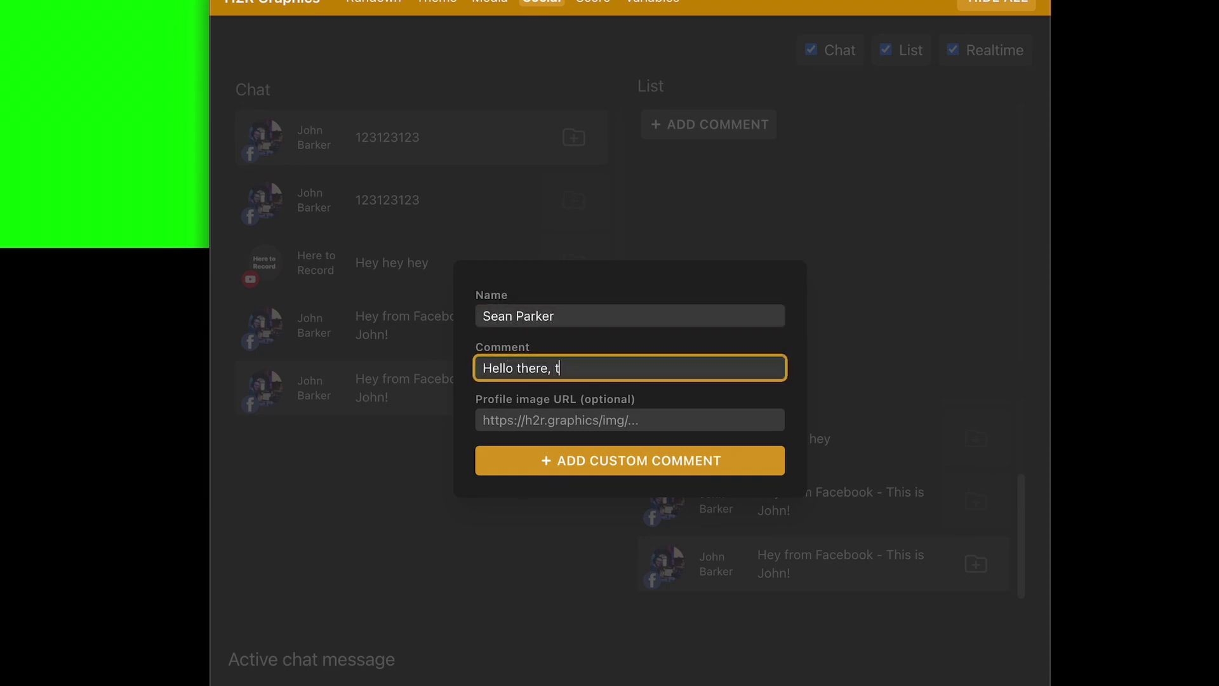
text(his is my custom comment!)
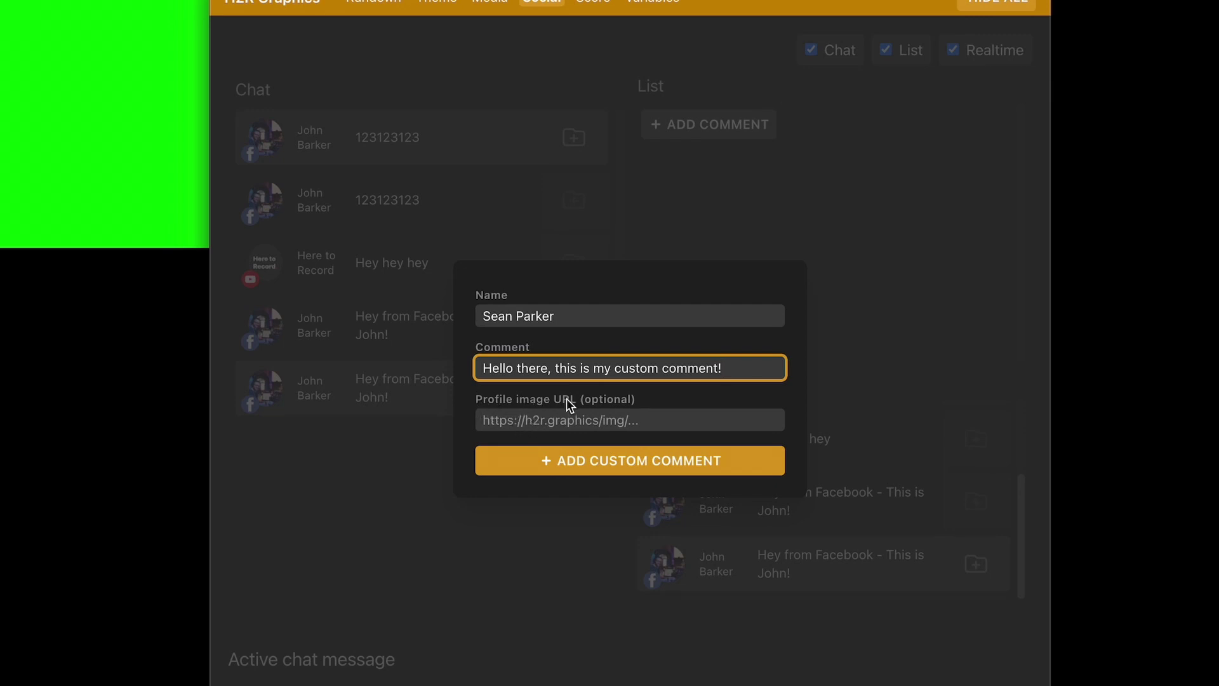
Paste the profile image link with its ending changed to dl=1 and add the custom comment
click(583, 413)
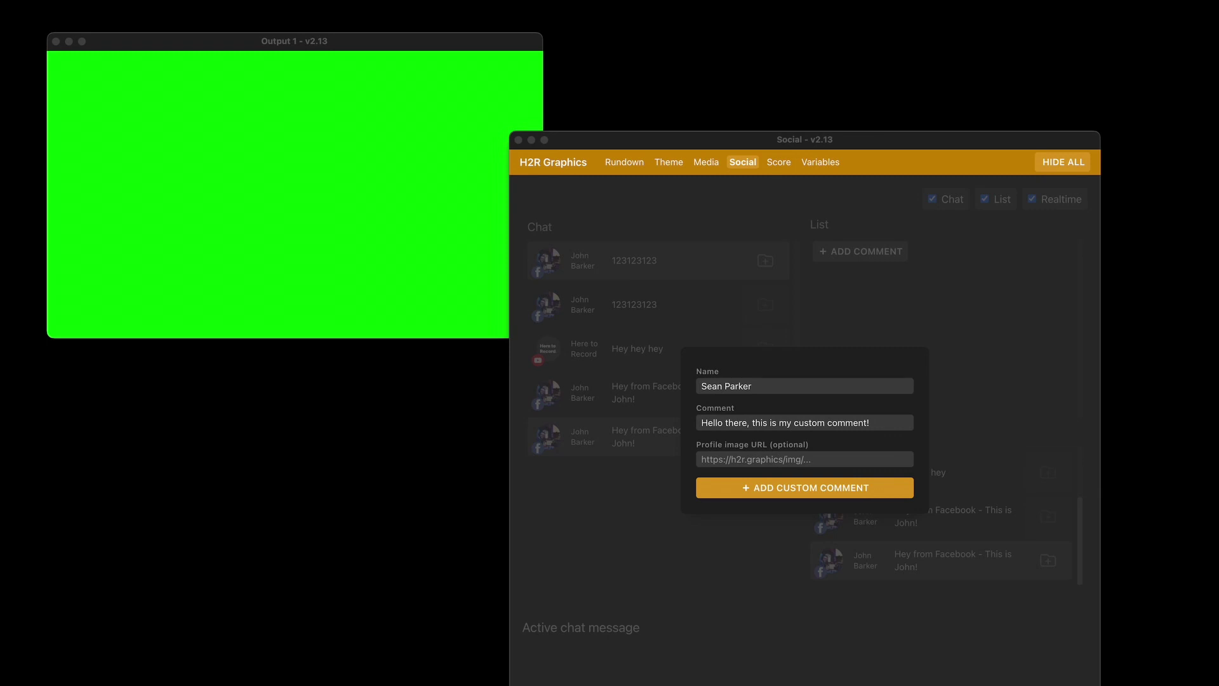
click(781, 459)
key(super+v)
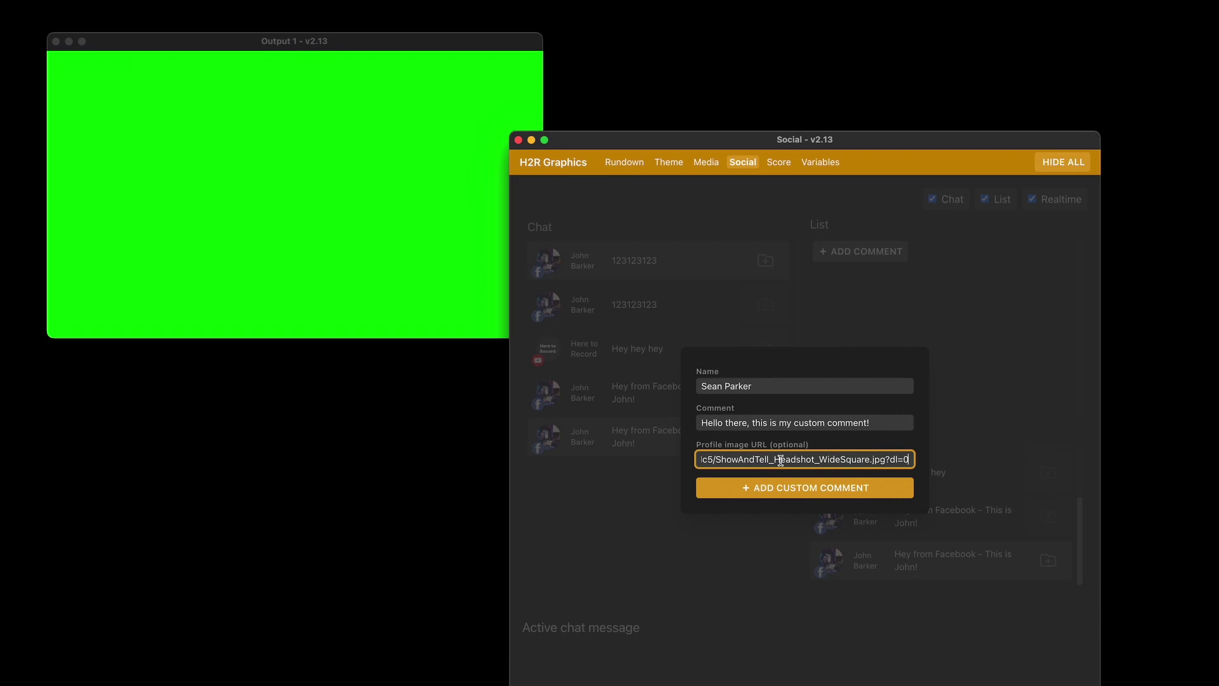
key(BackSpace)
text(1)
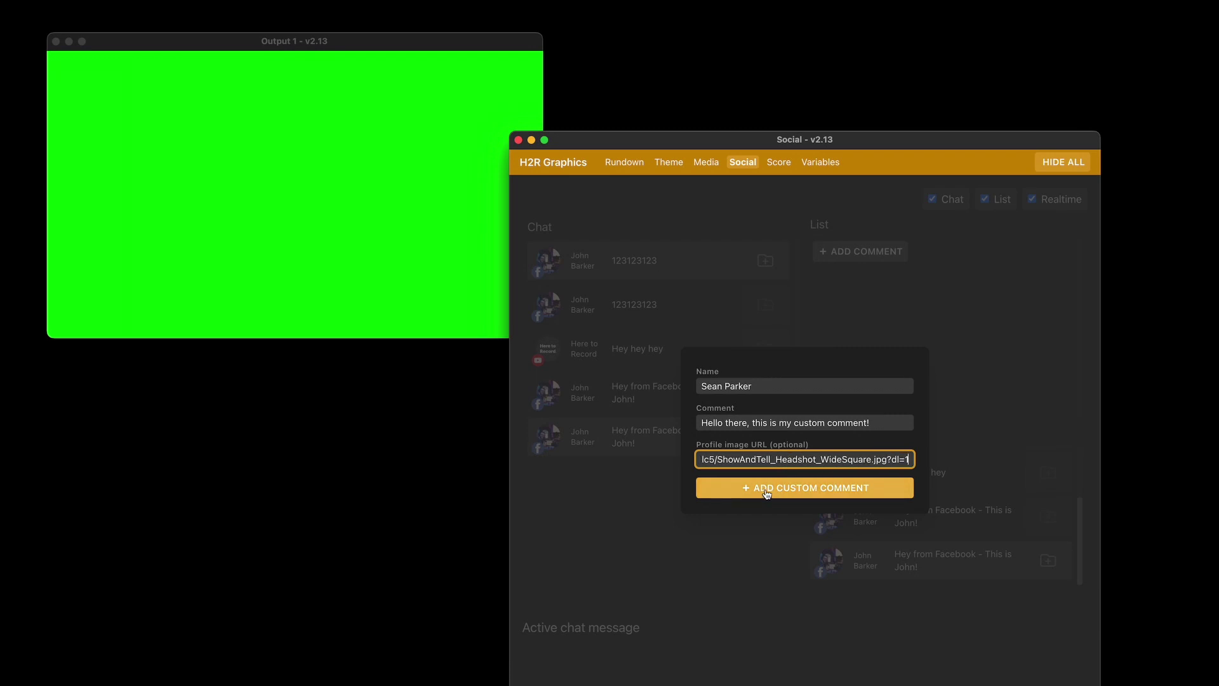
click(766, 493)
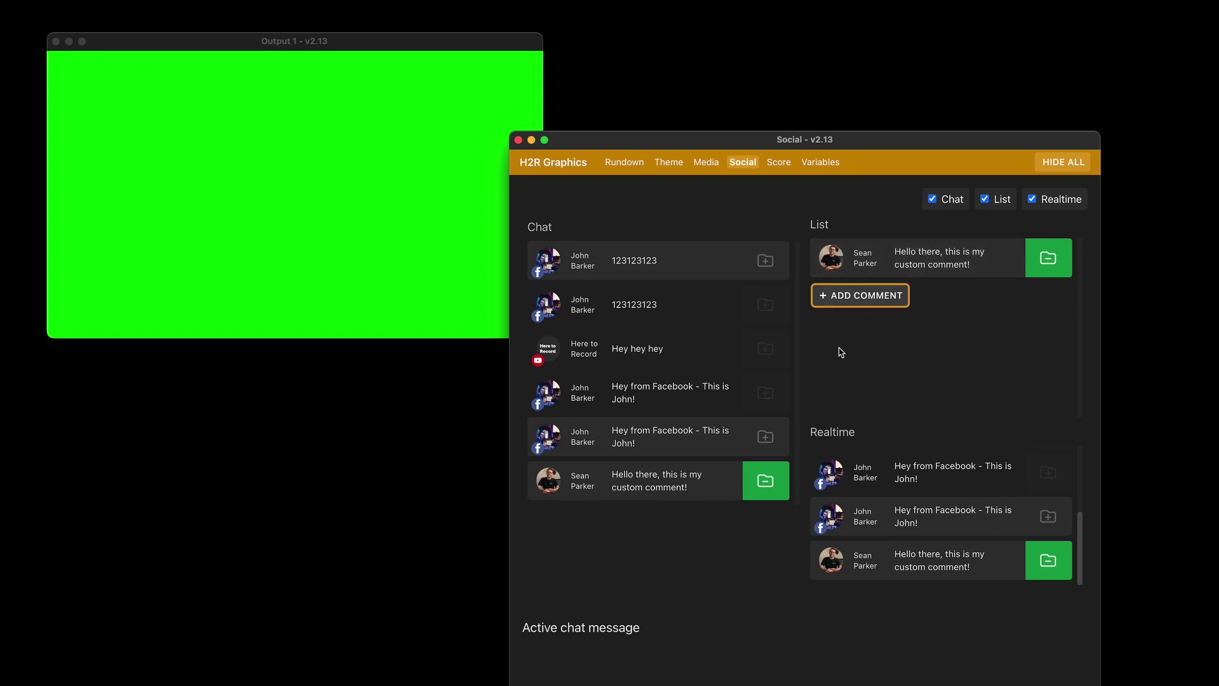
Show the first custom comment on the output and start a second comment form
click(877, 268)
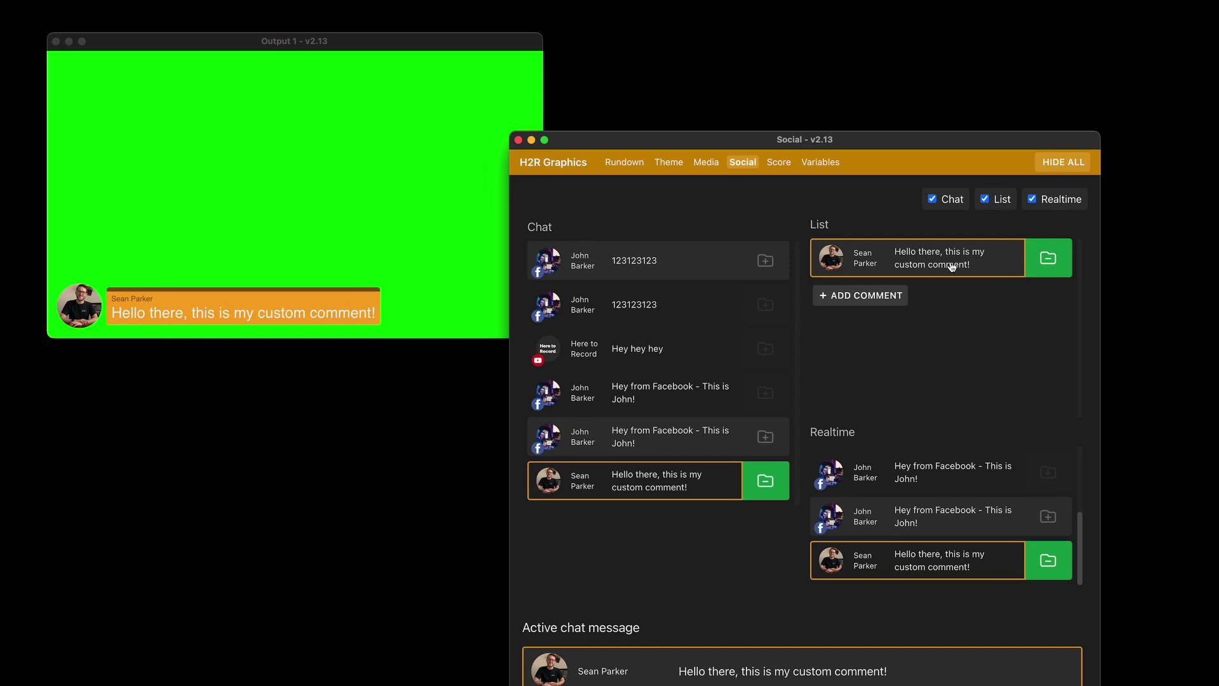
click(861, 296)
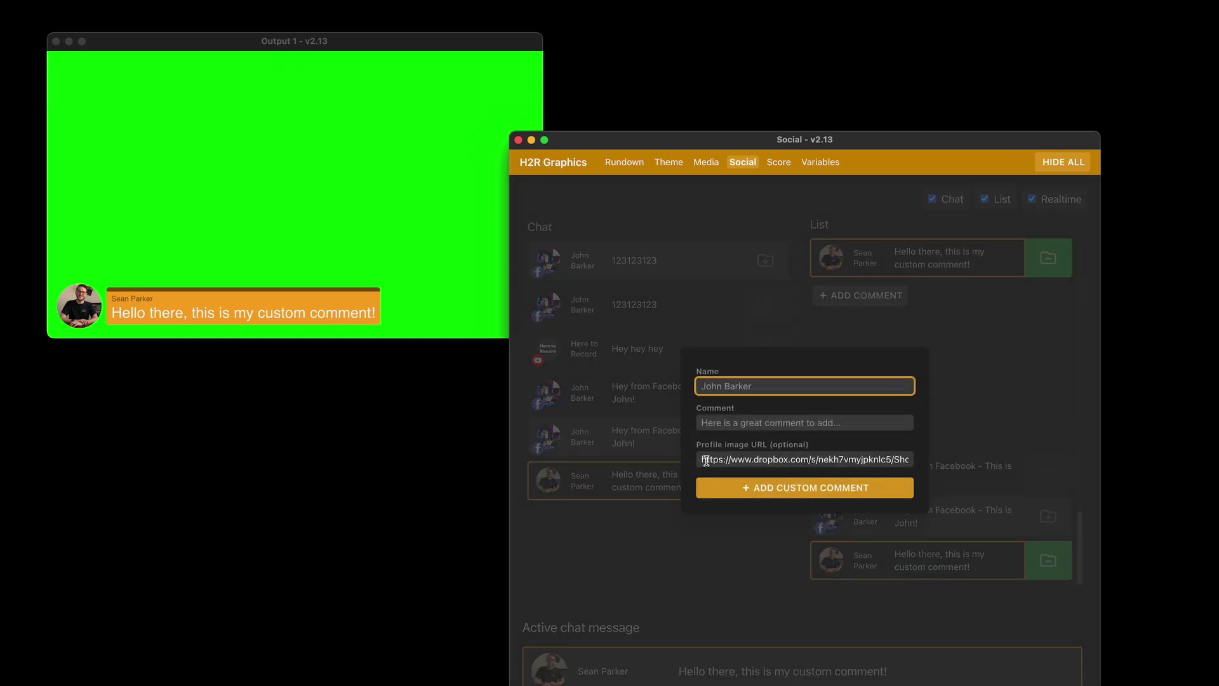
drag(701, 459, 914, 471)
click(913, 465)
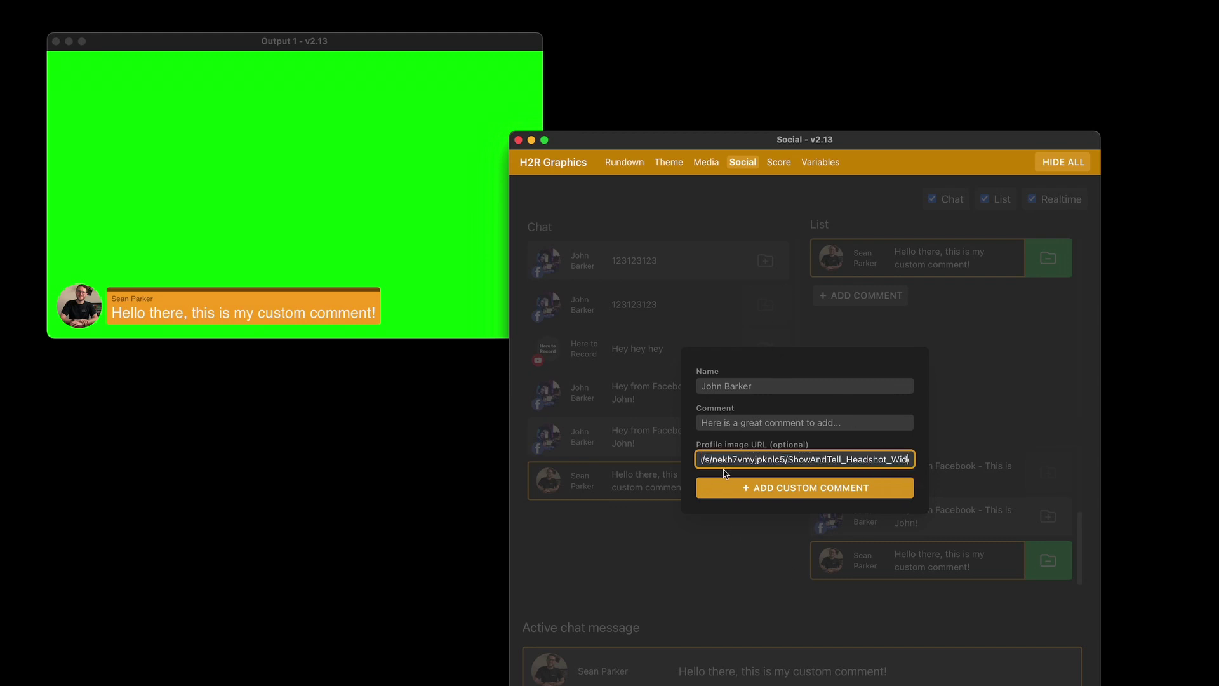
Enter a new commenter name and the comment 'This is another one', then add and show it
click(725, 386)
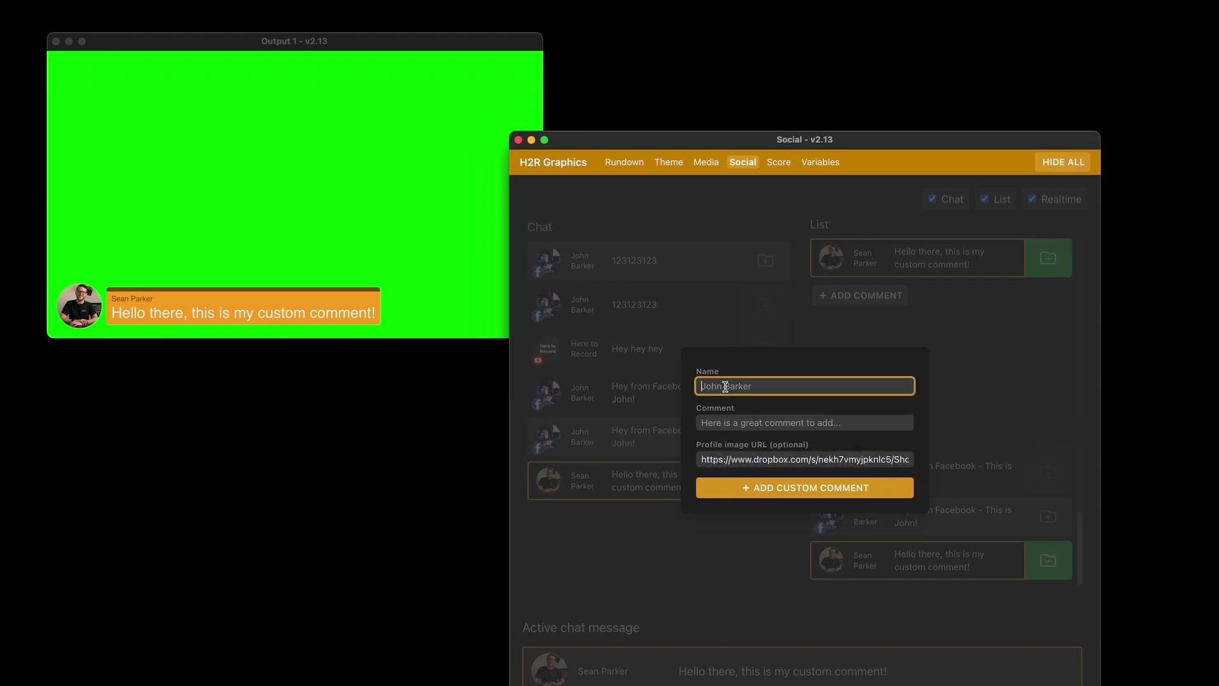
key(Tab)
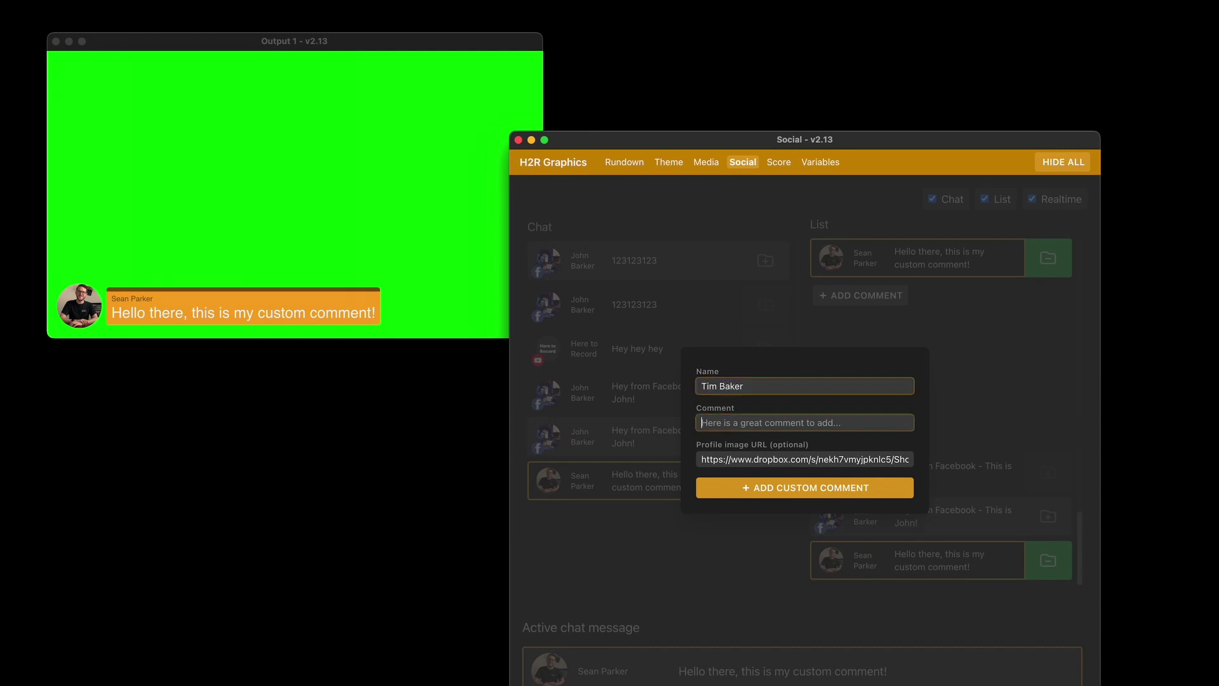
text(This is another)
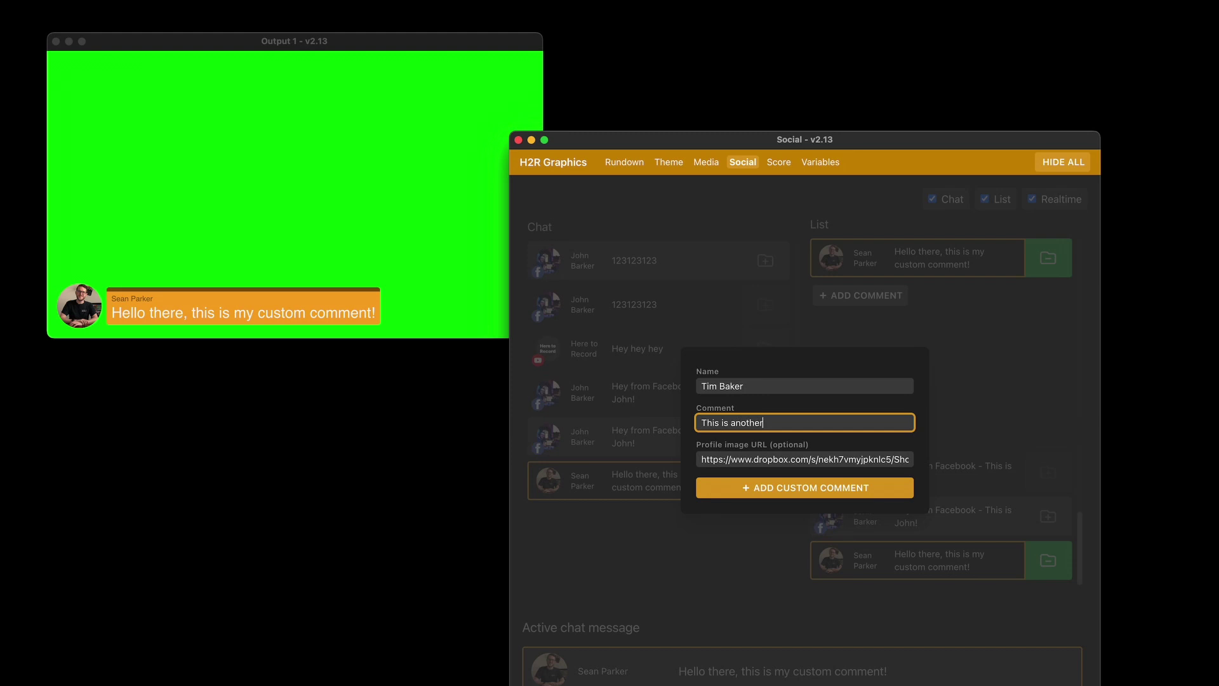
text( one)
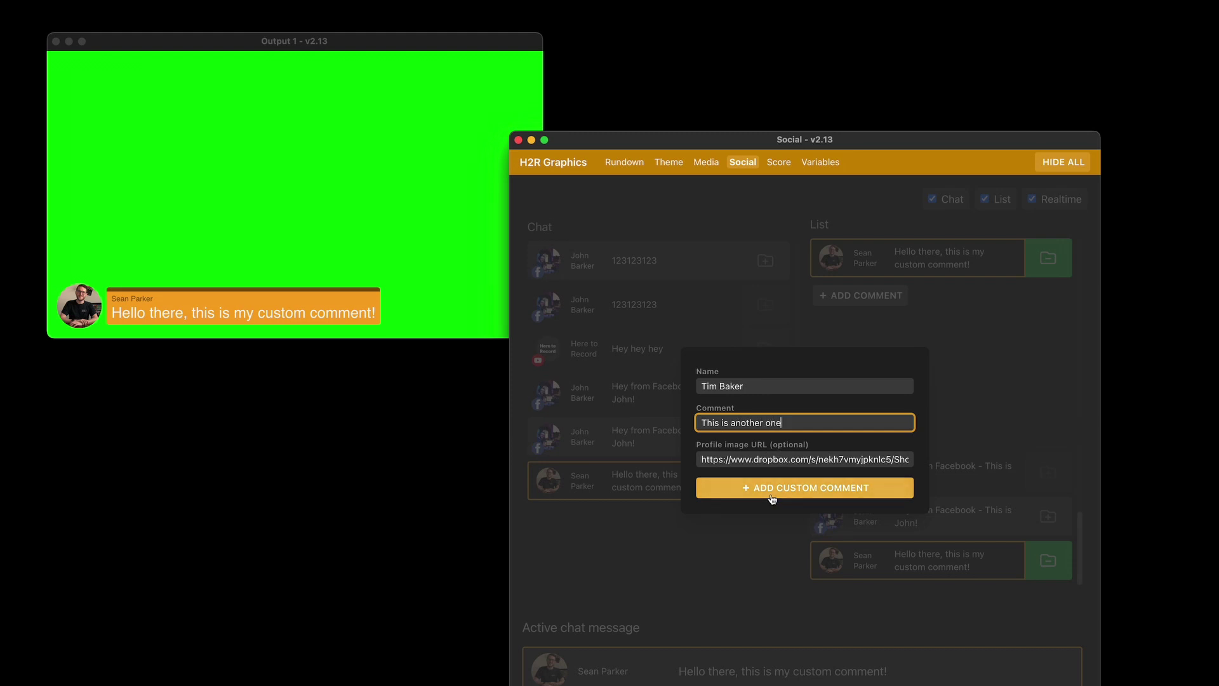
click(774, 494)
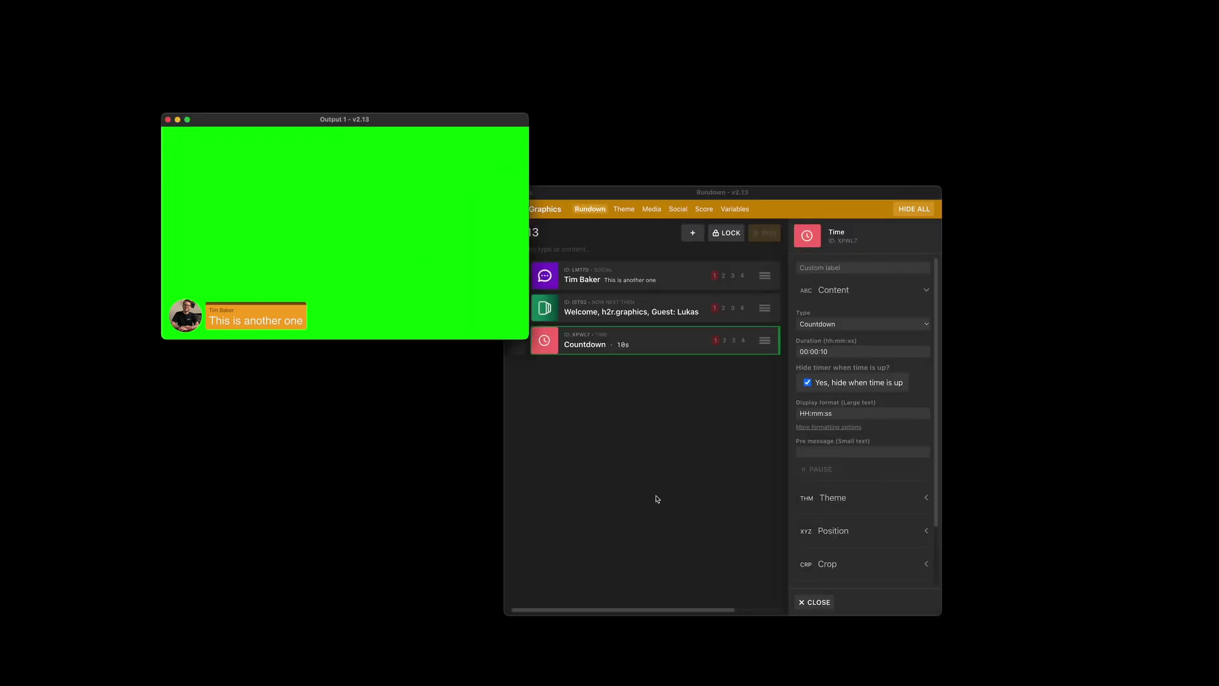
Bring the Rundown window in front of Output, leaving 'This is another one' live
click(643, 499)
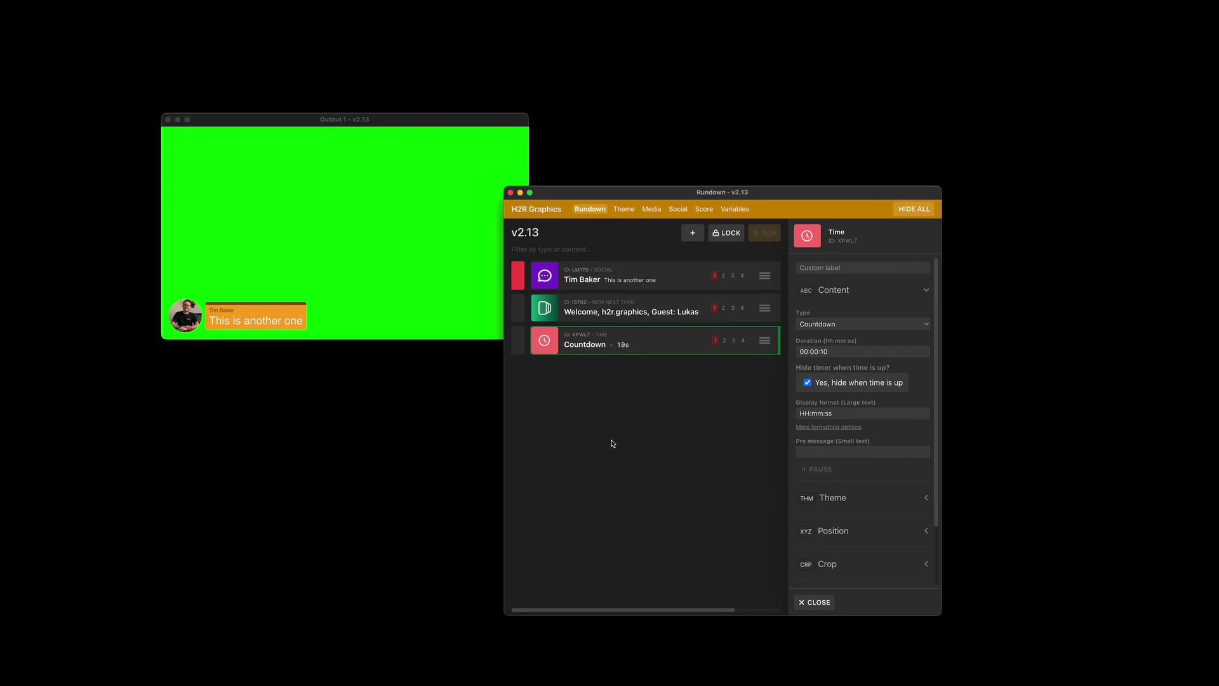